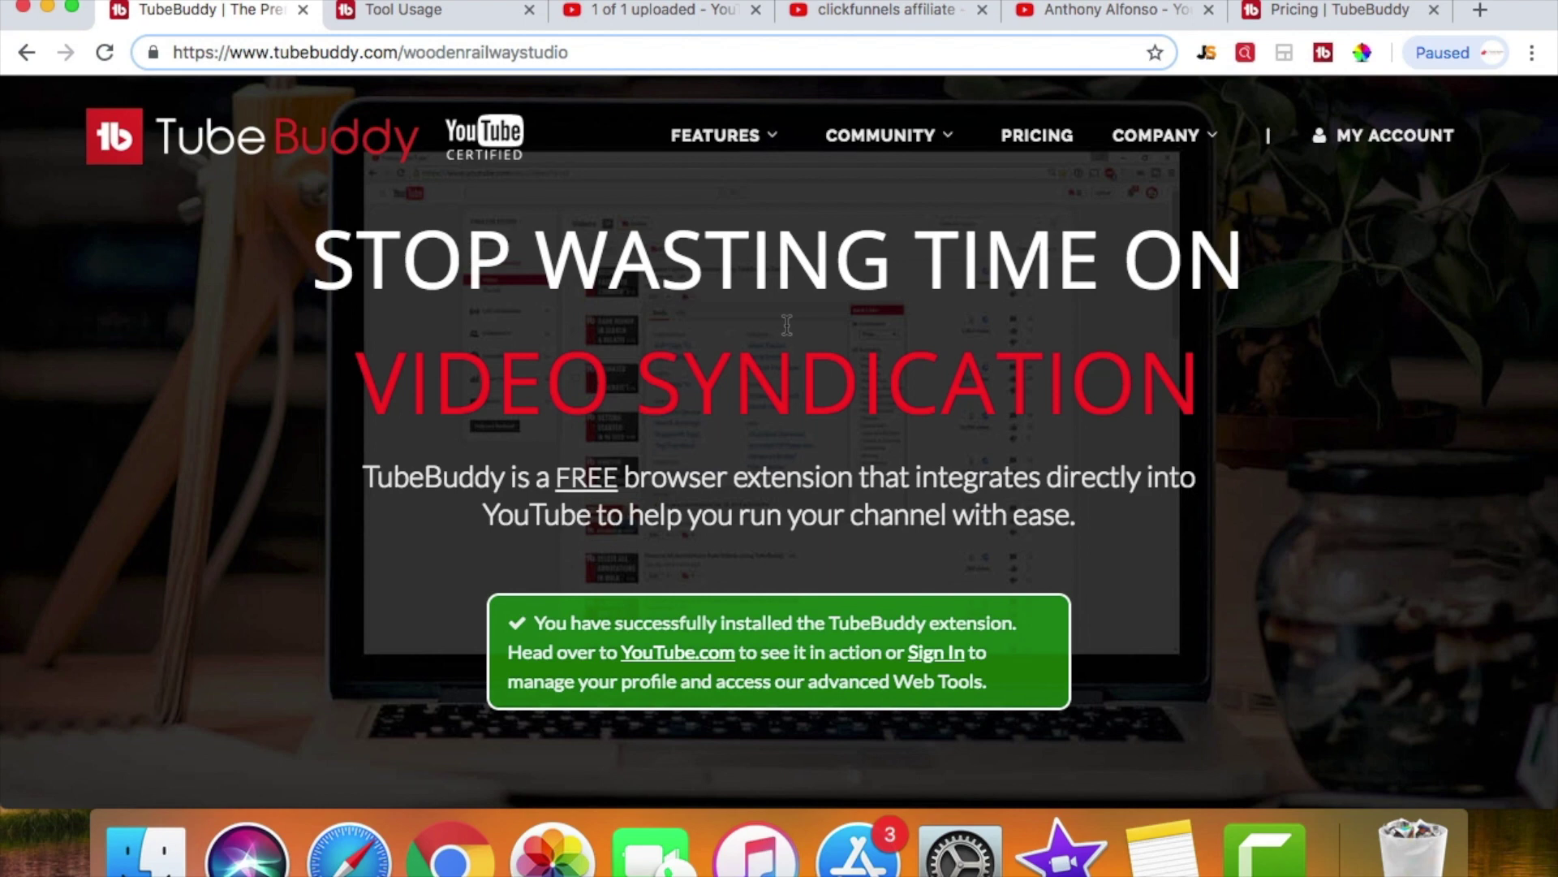
- Read the Tool Usage statistics' Actions and Time Saved pie-chart percentages, then return to the upload tab
left_click(437, 22)
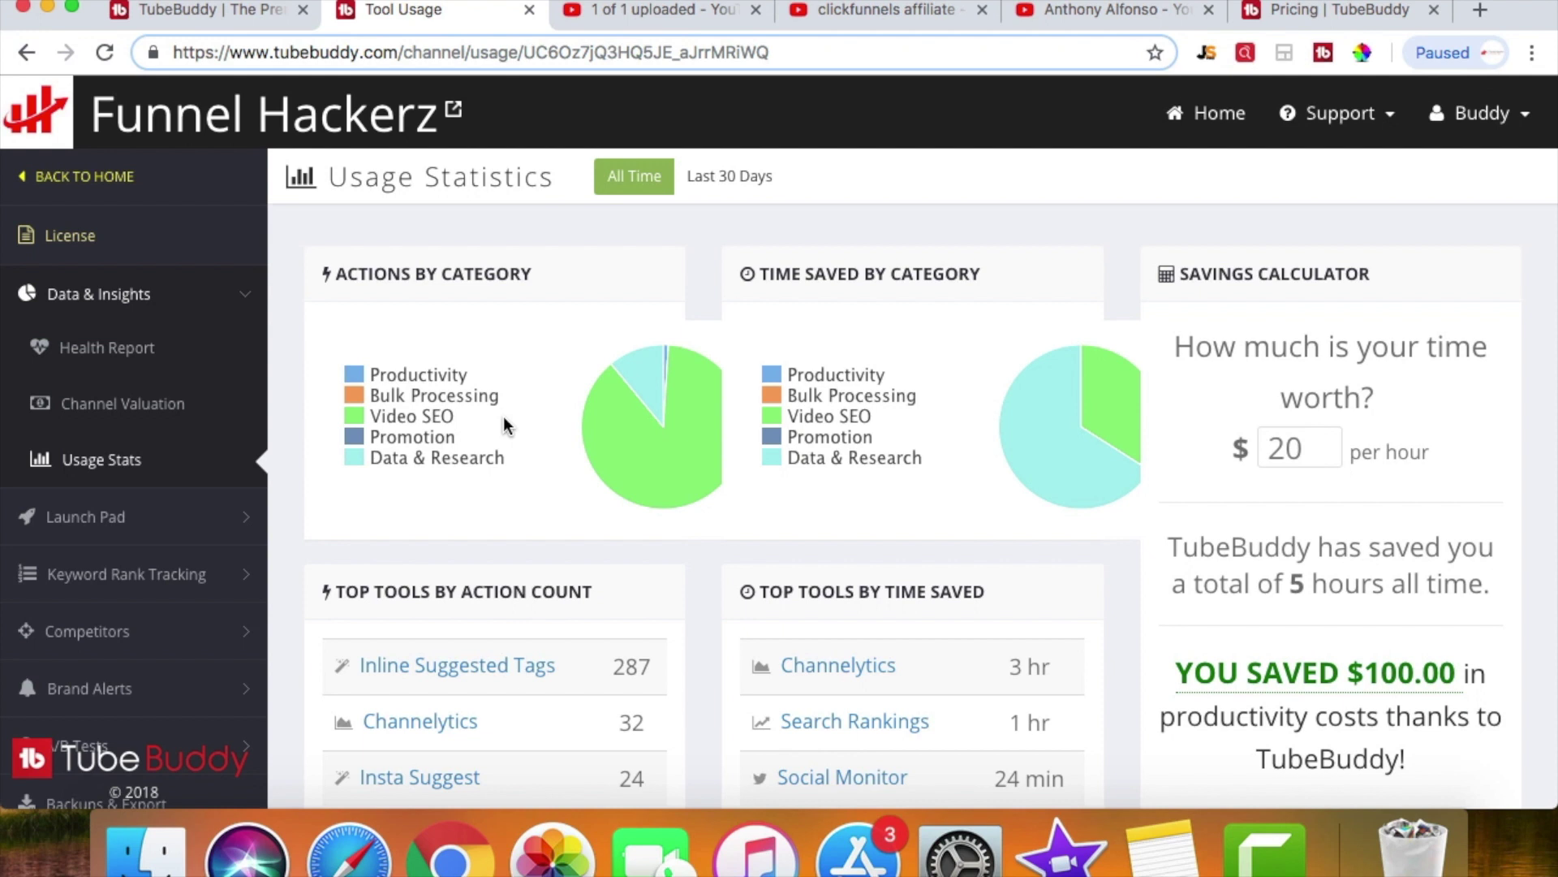
mouse_move(623, 458)
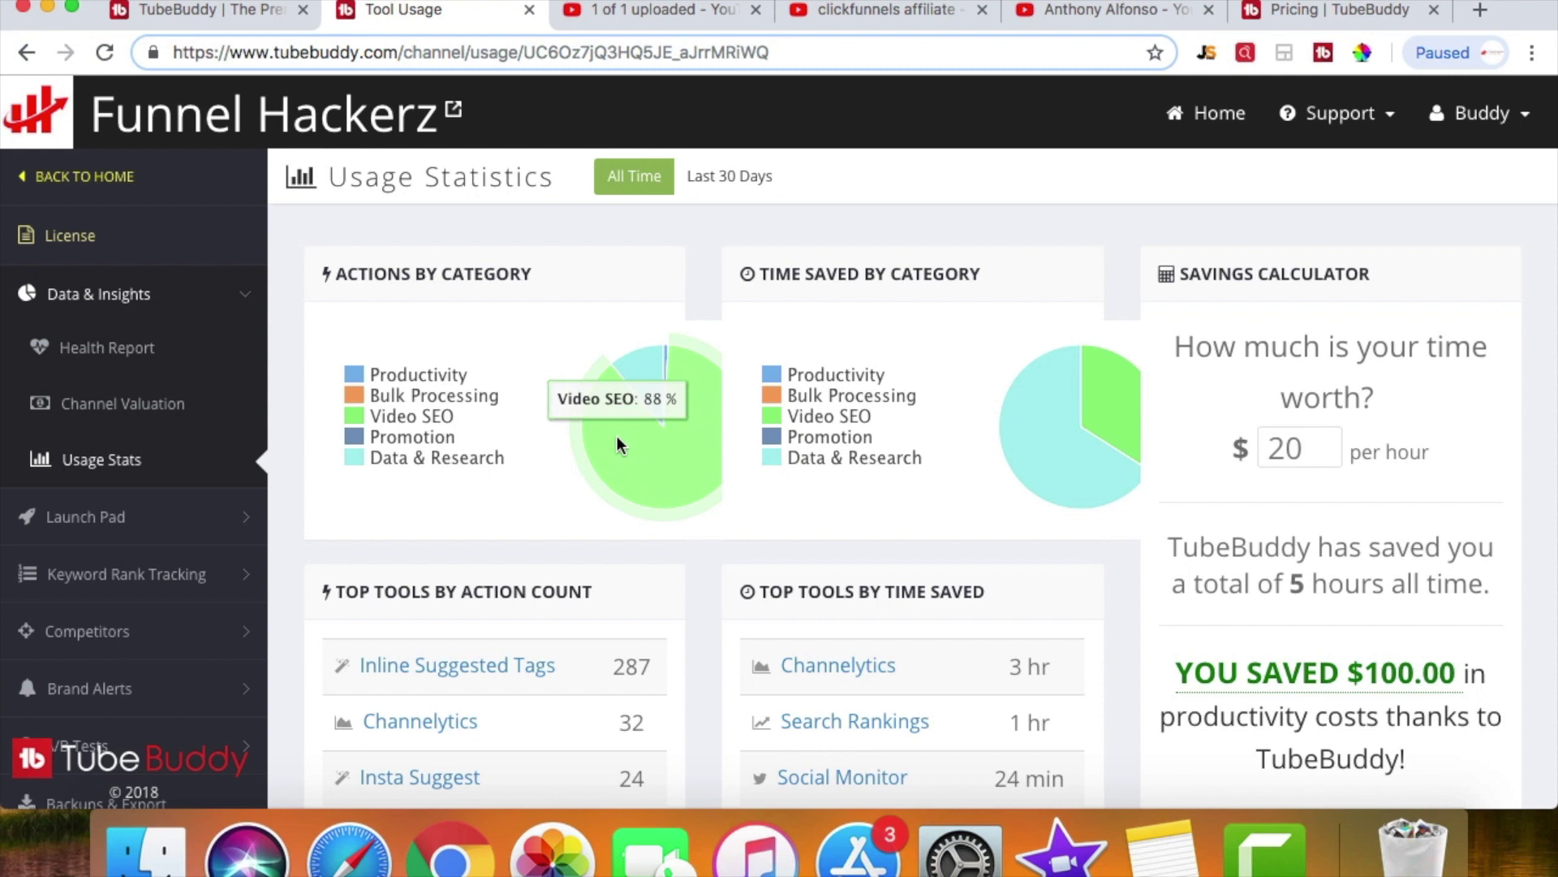
mouse_move(1021, 403)
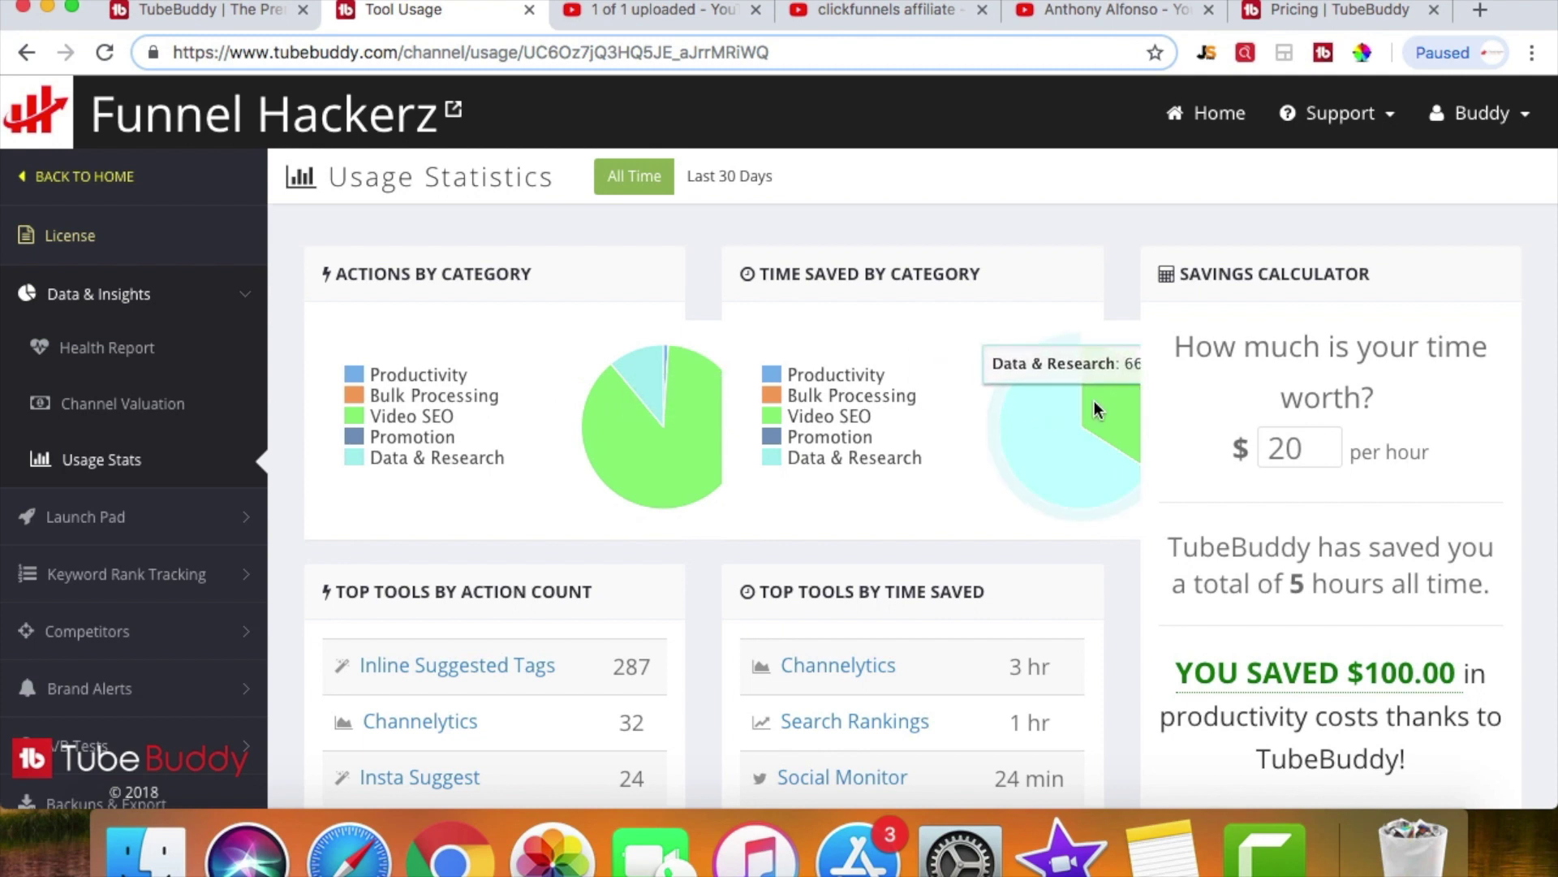
mouse_move(1102, 401)
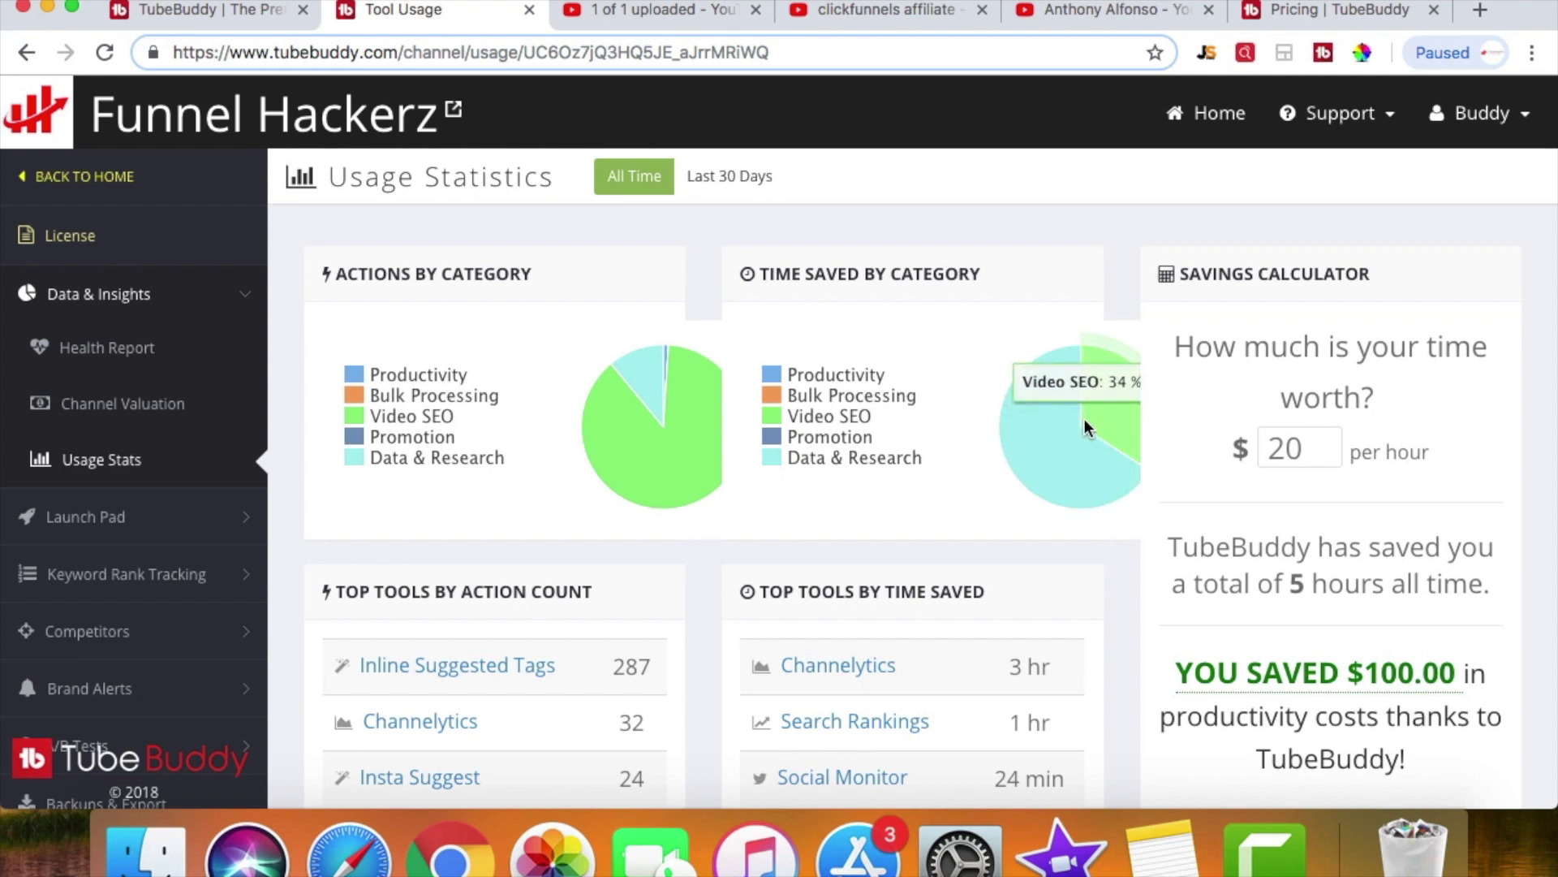
mouse_move(1058, 426)
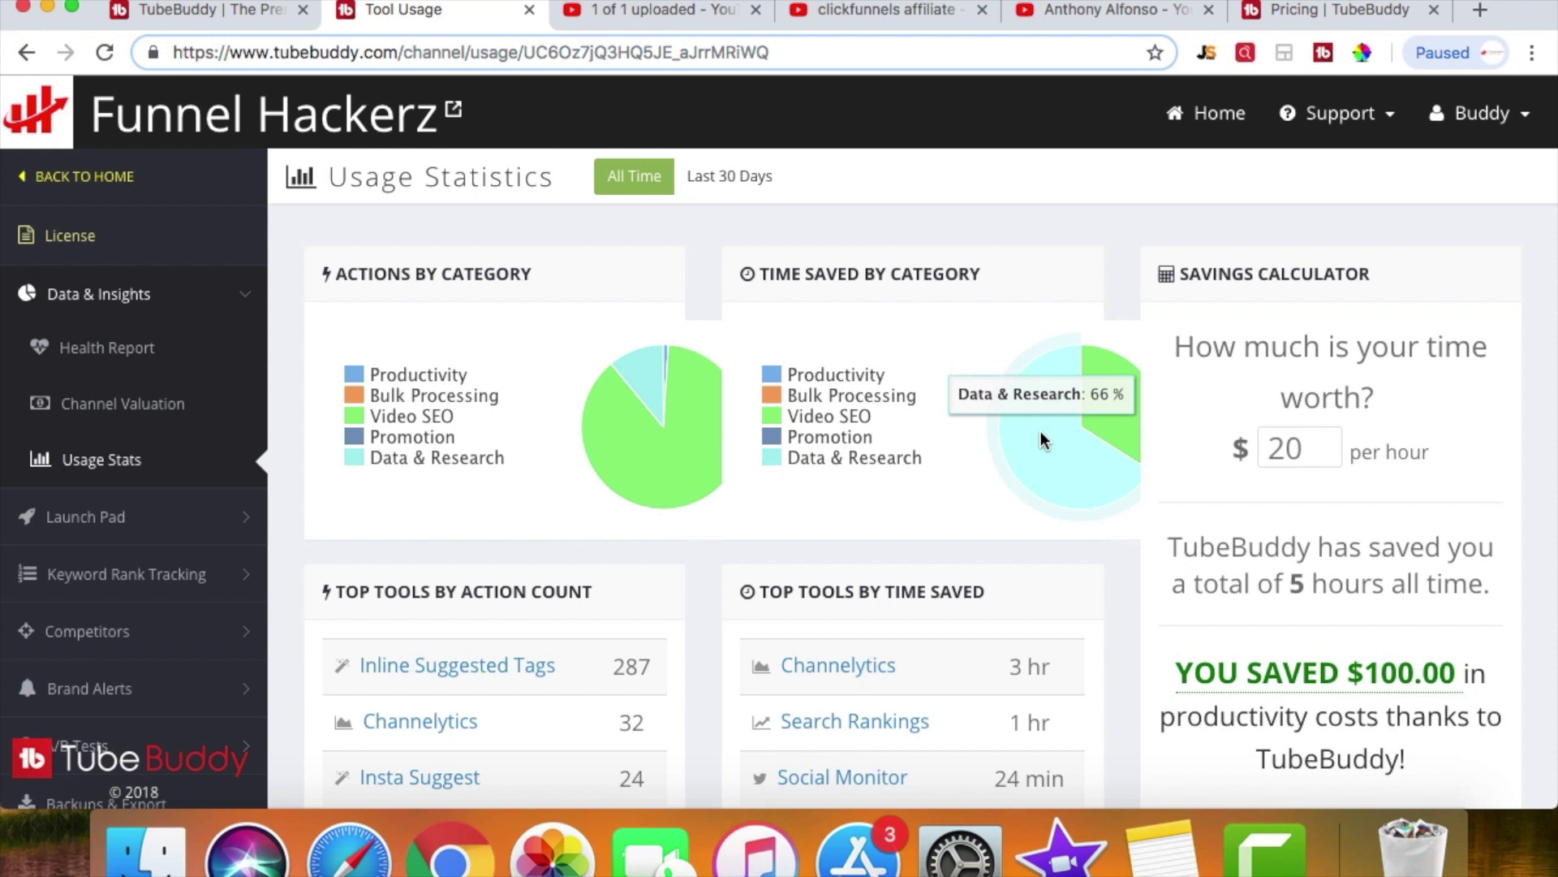
left_click(655, 11)
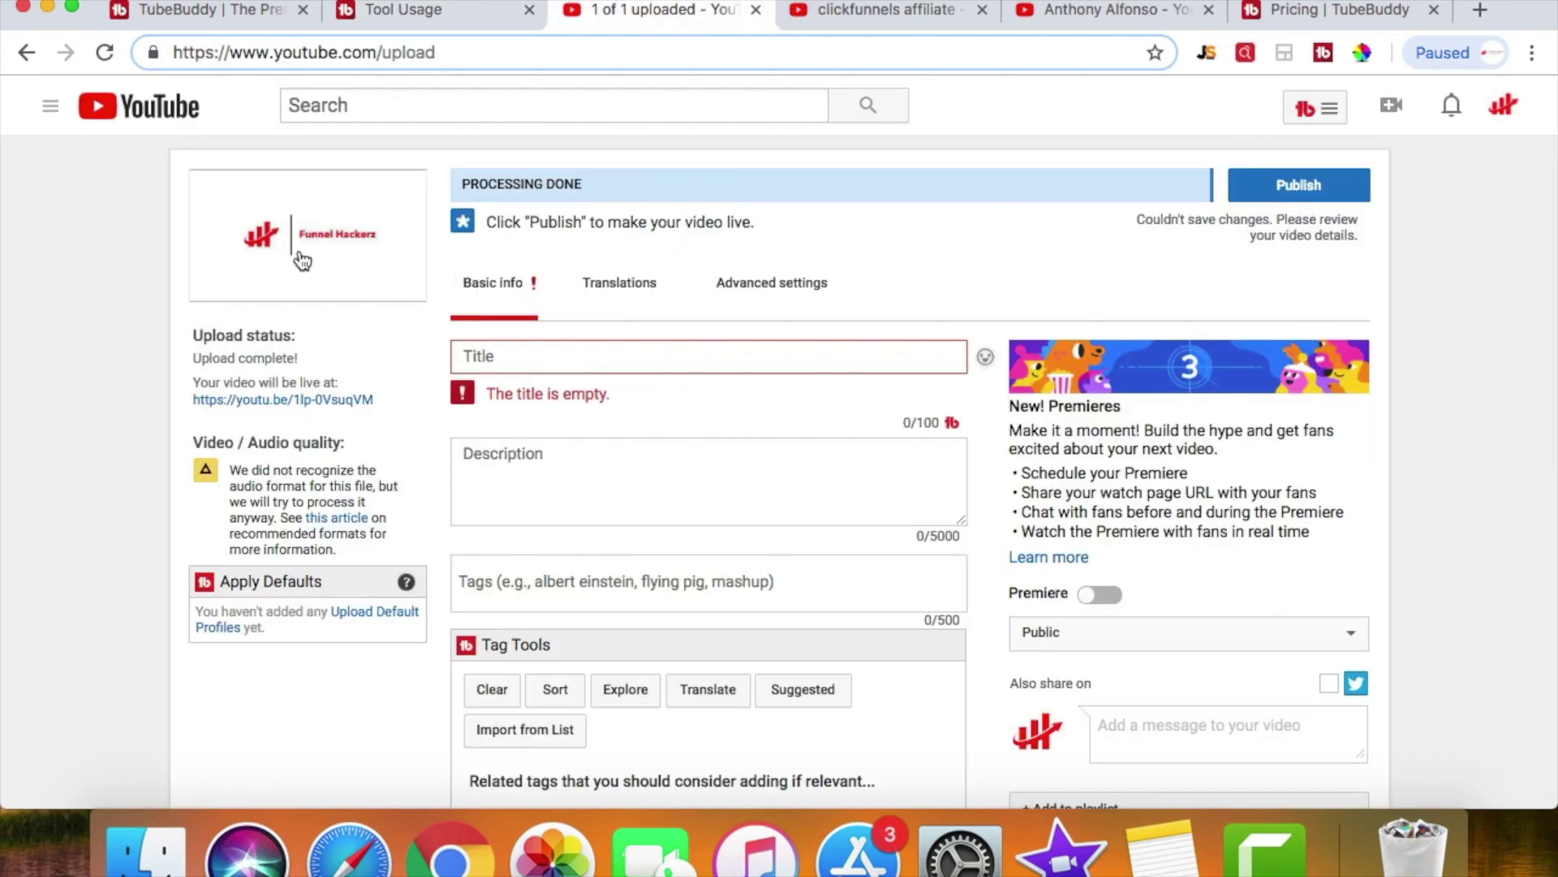
- Check the empty Title field and the Tag Tools panel, then go to the clickfunnels affiliate results
left_click(532, 360)
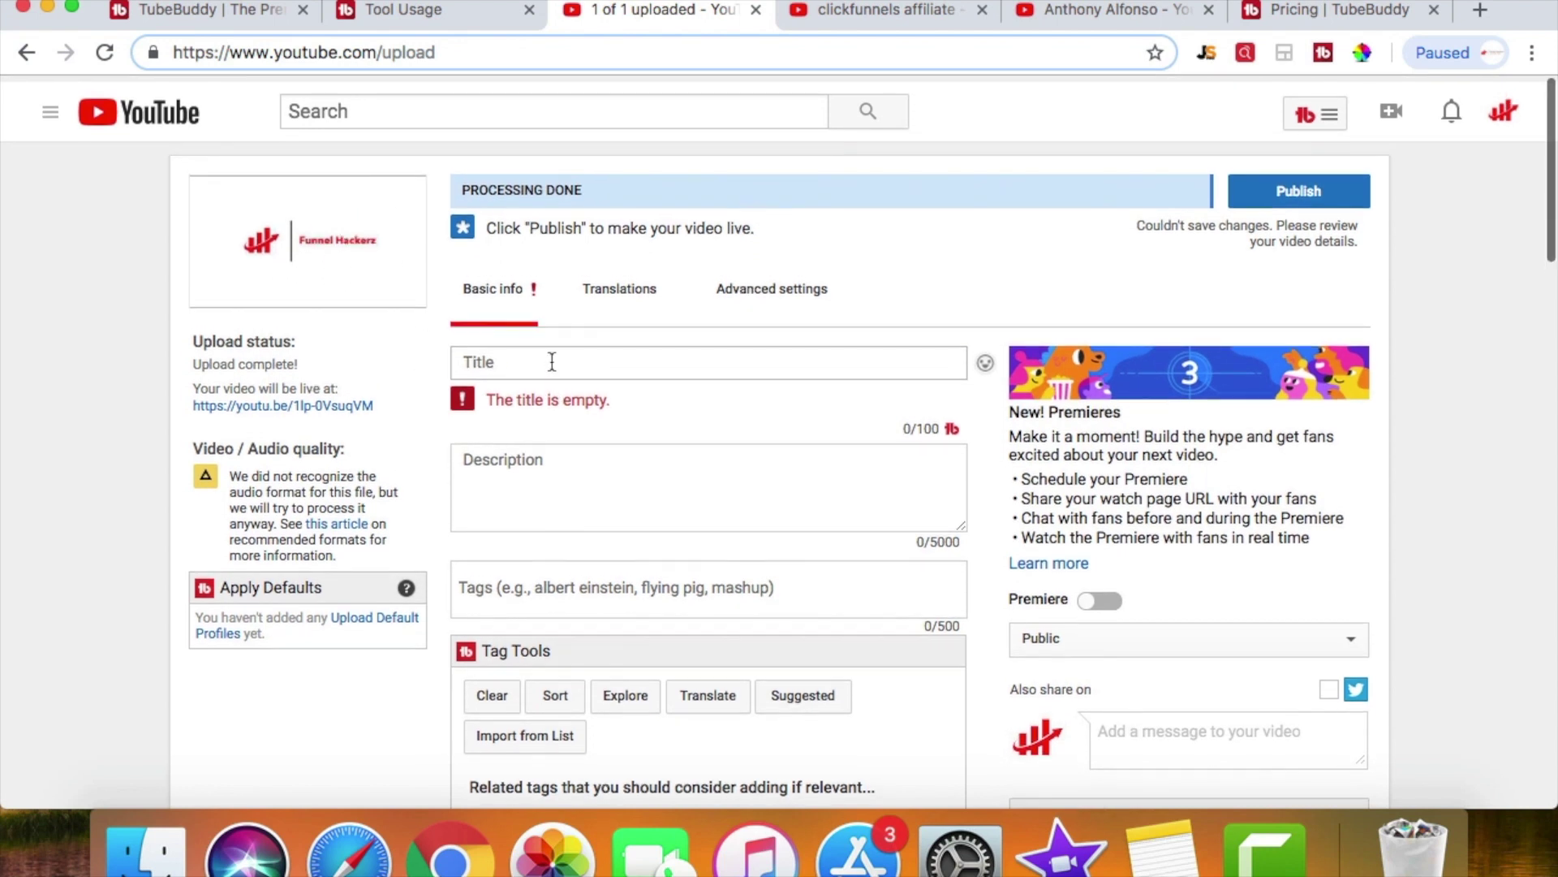
scroll(590, 358, "down", 4)
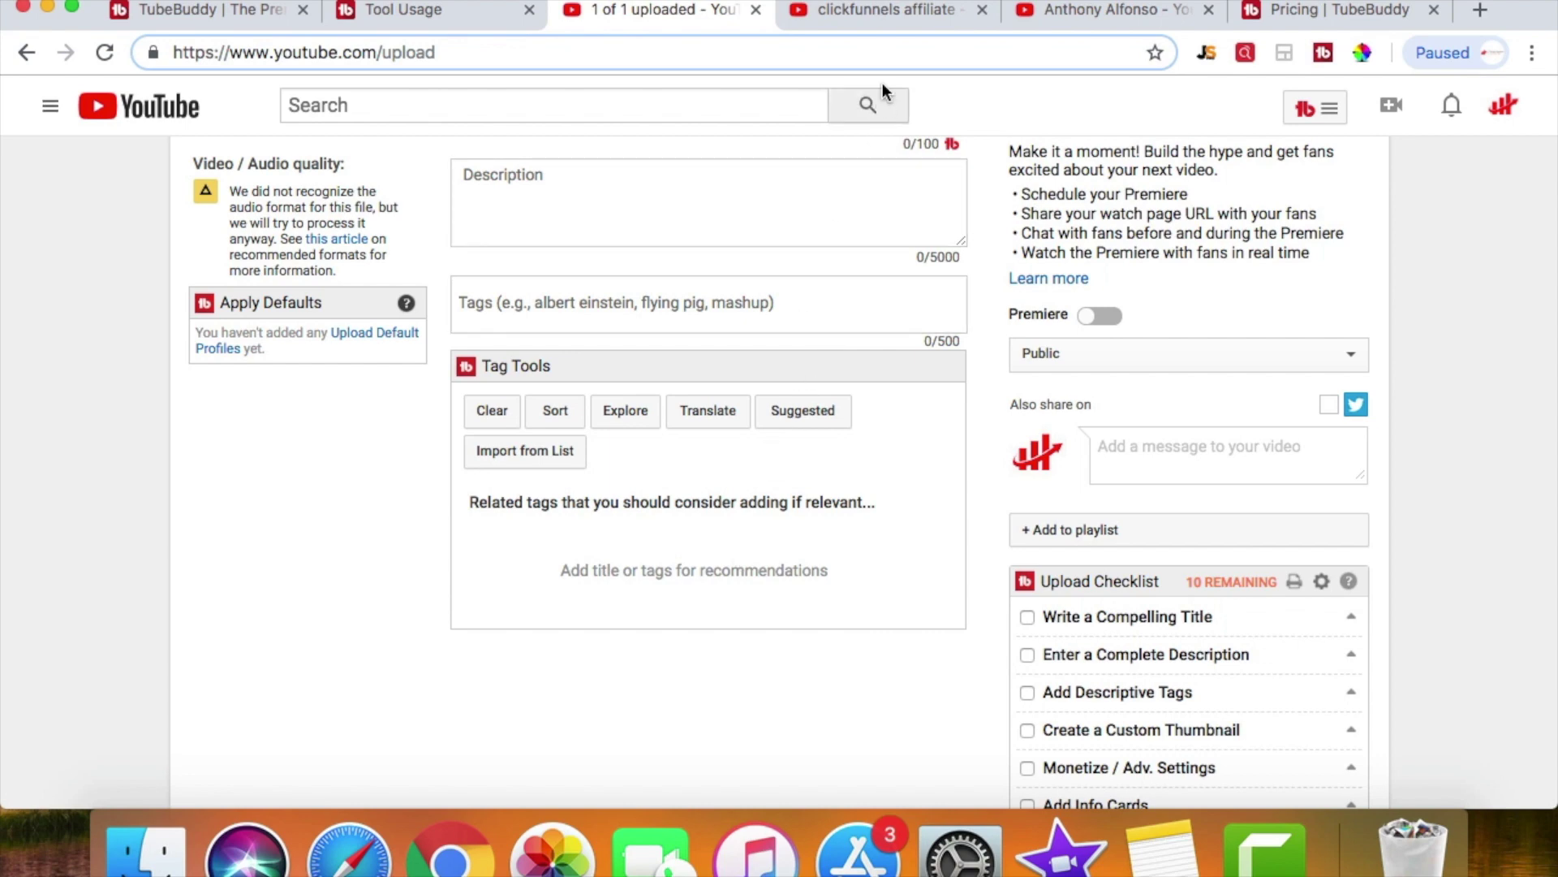
left_click(883, 13)
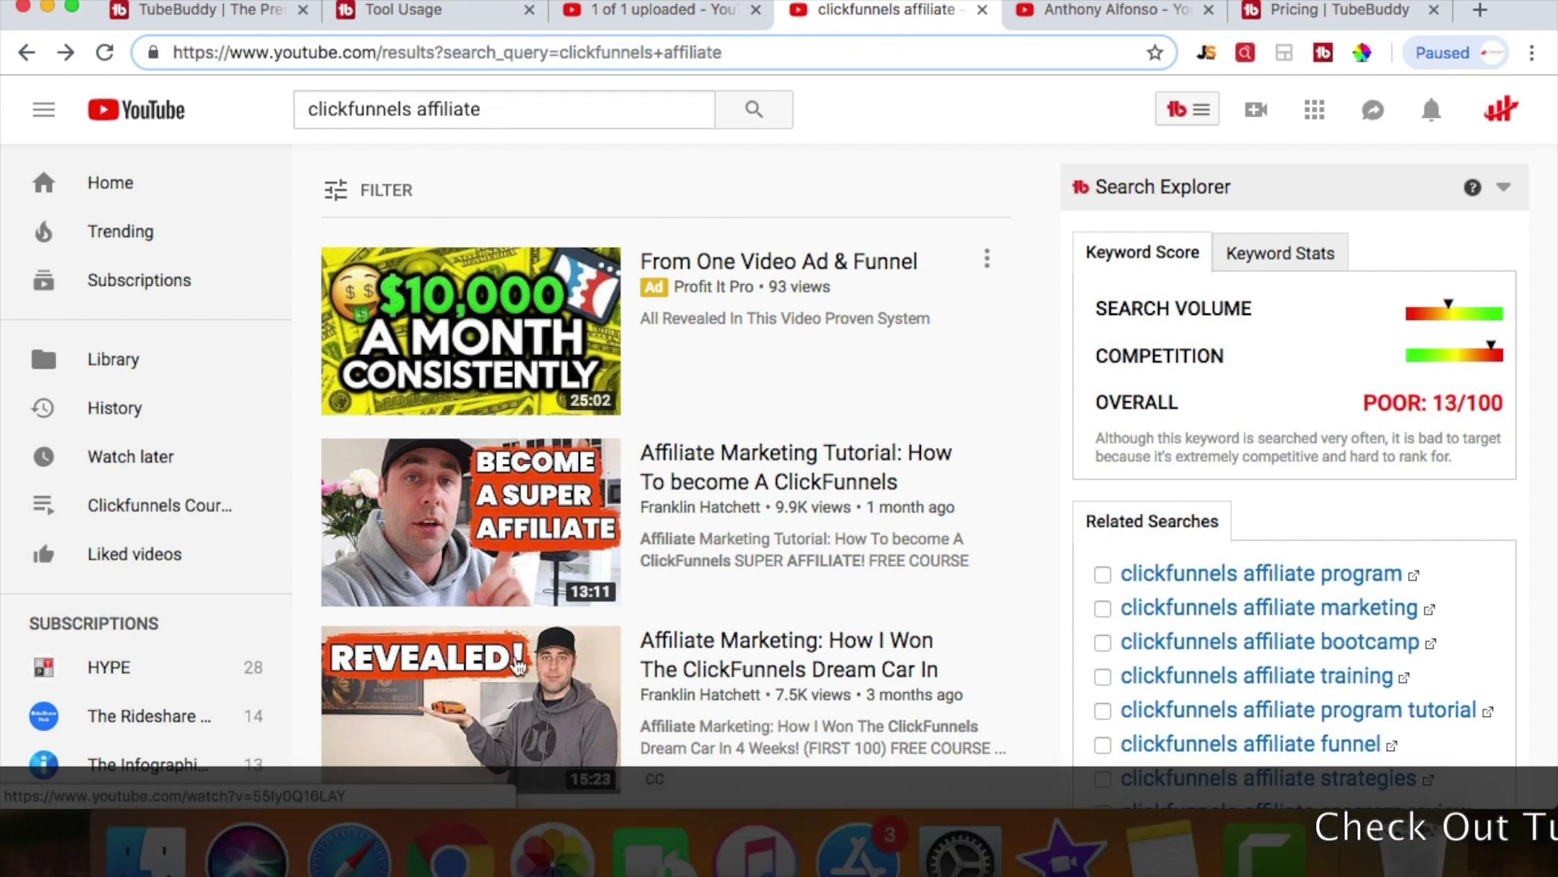
- Scroll the clickfunnels affiliate results and open 'The Secret To Making $6,000 Every Month'
scroll(1052, 333, "down", 4)
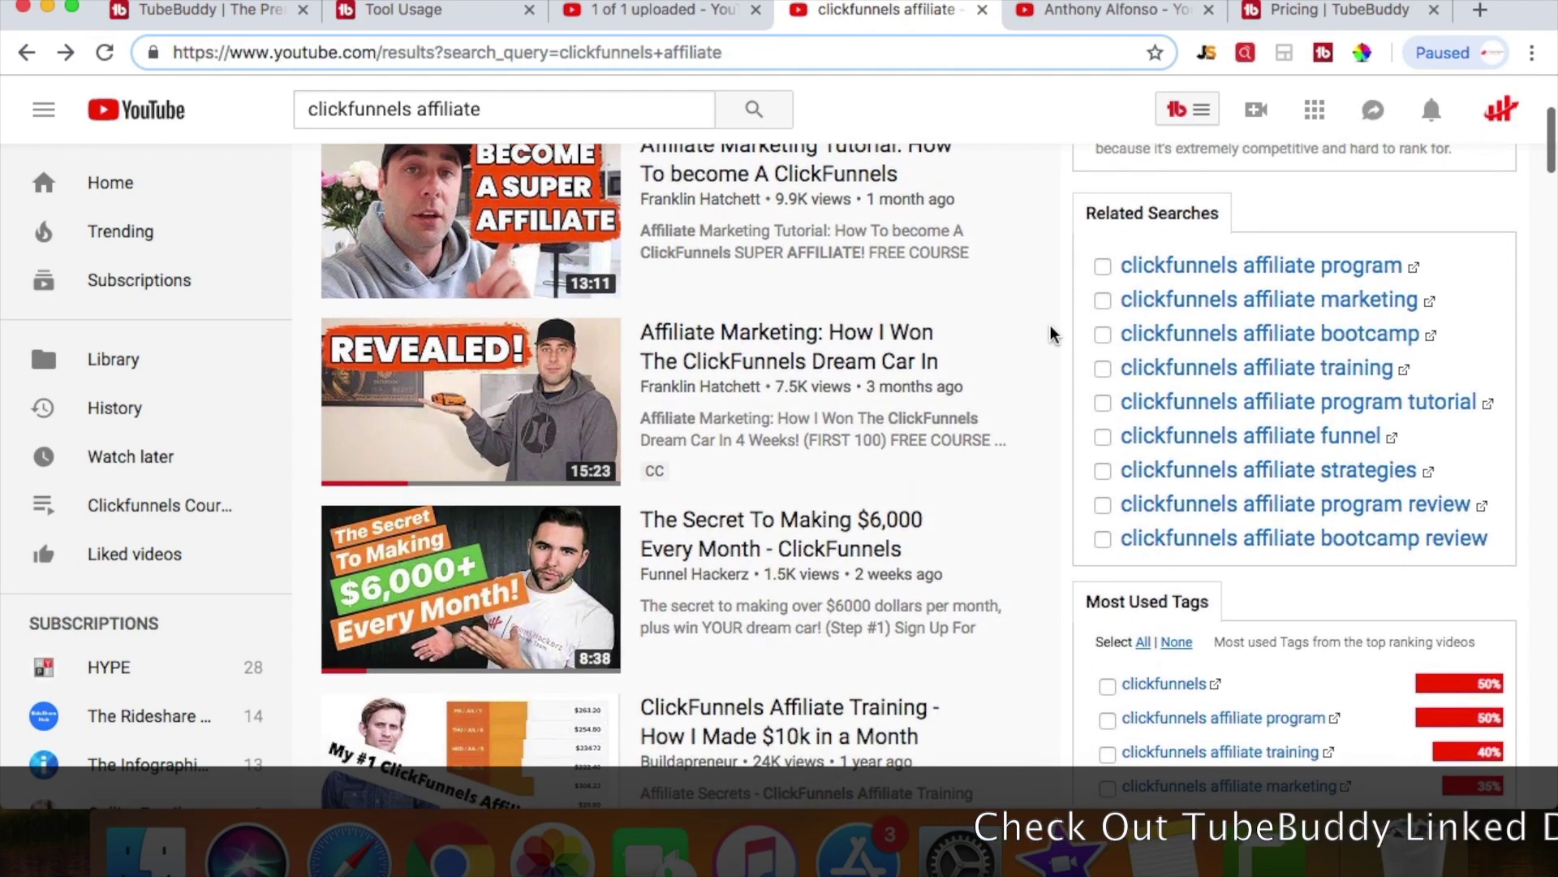
scroll(595, 536, "up", 2)
scroll(625, 552, "down", 3)
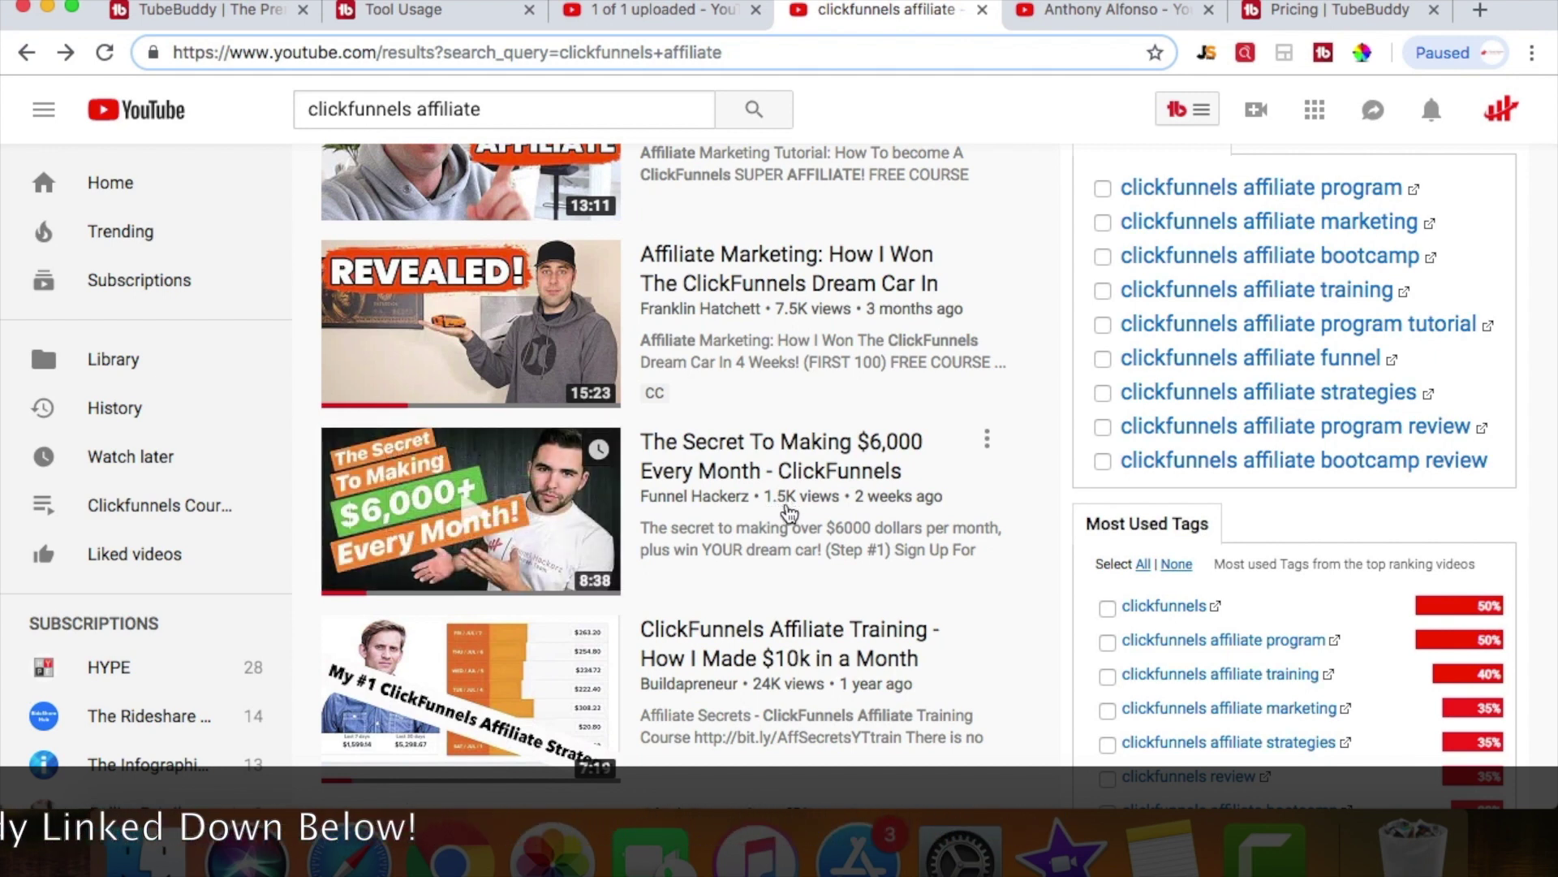
scroll(787, 513, "down", 2)
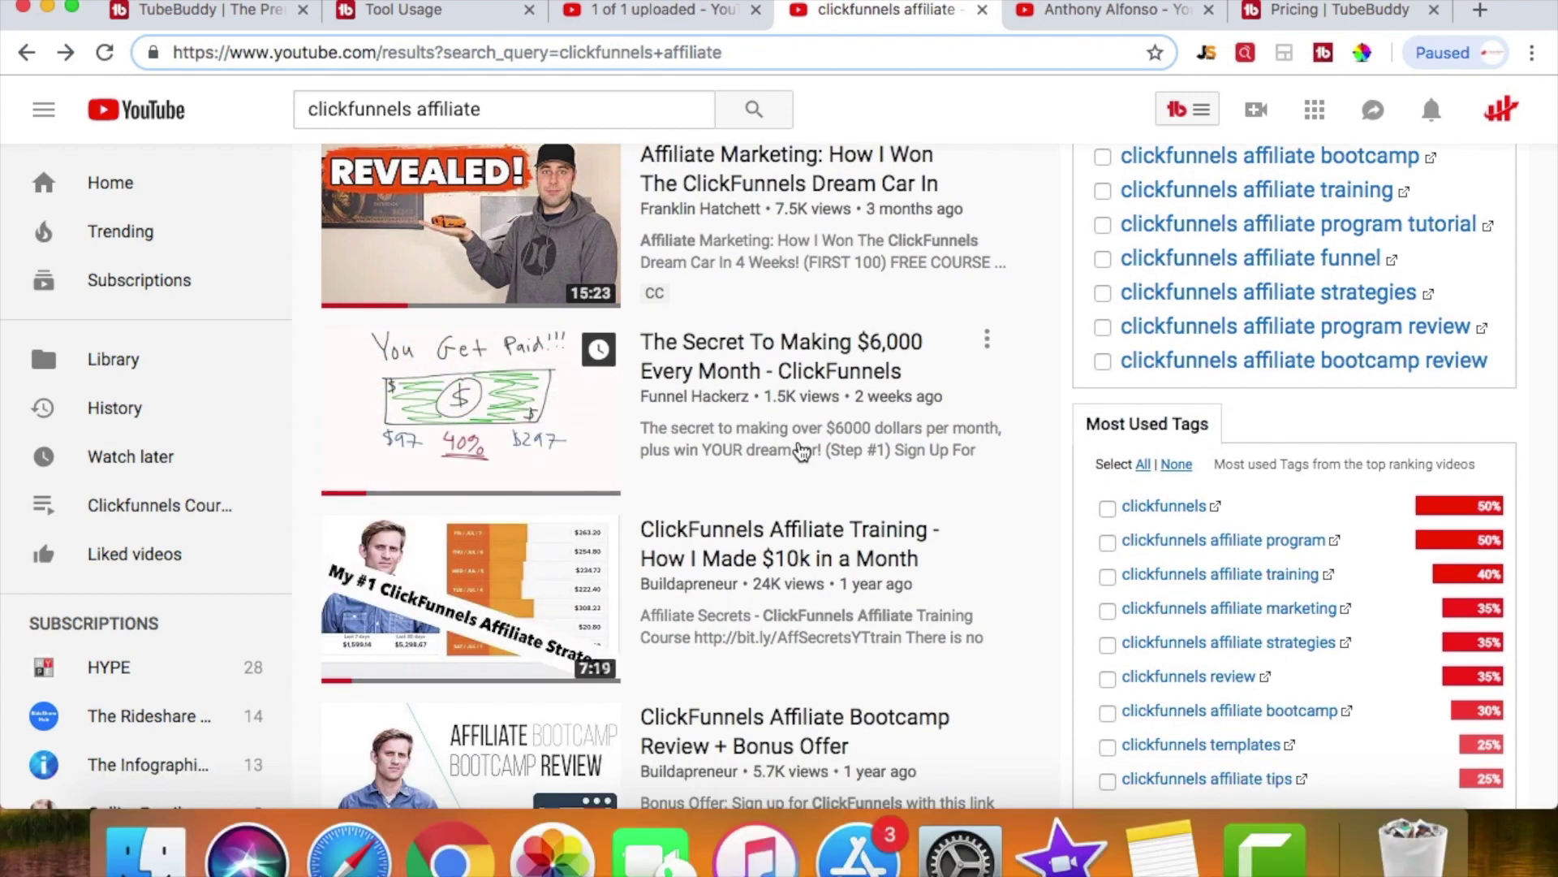
scroll(802, 451, "up", 3)
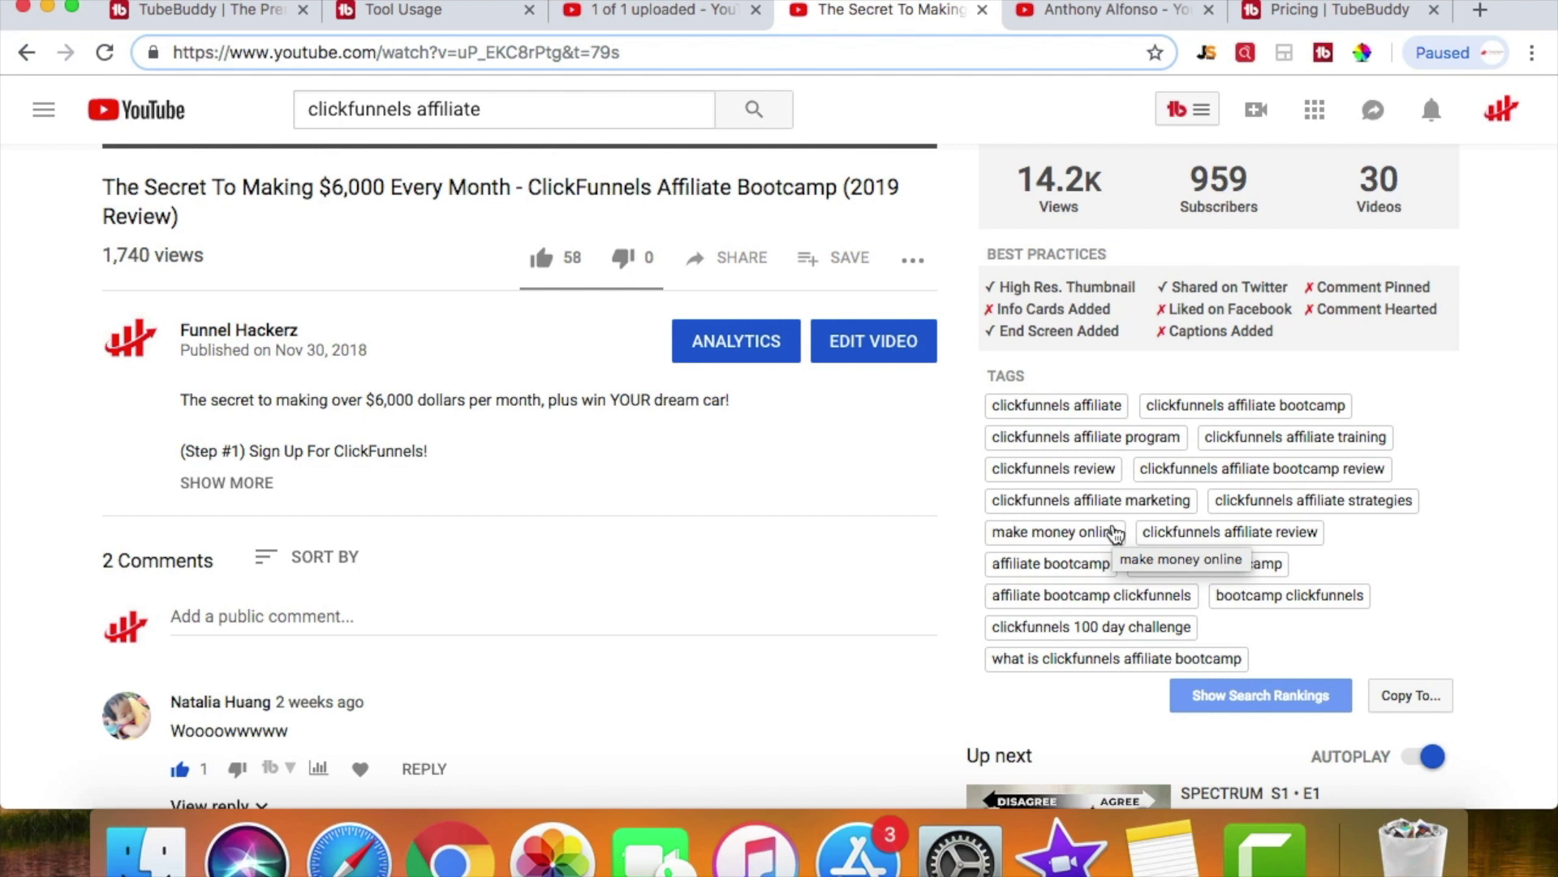
left_click(1243, 710)
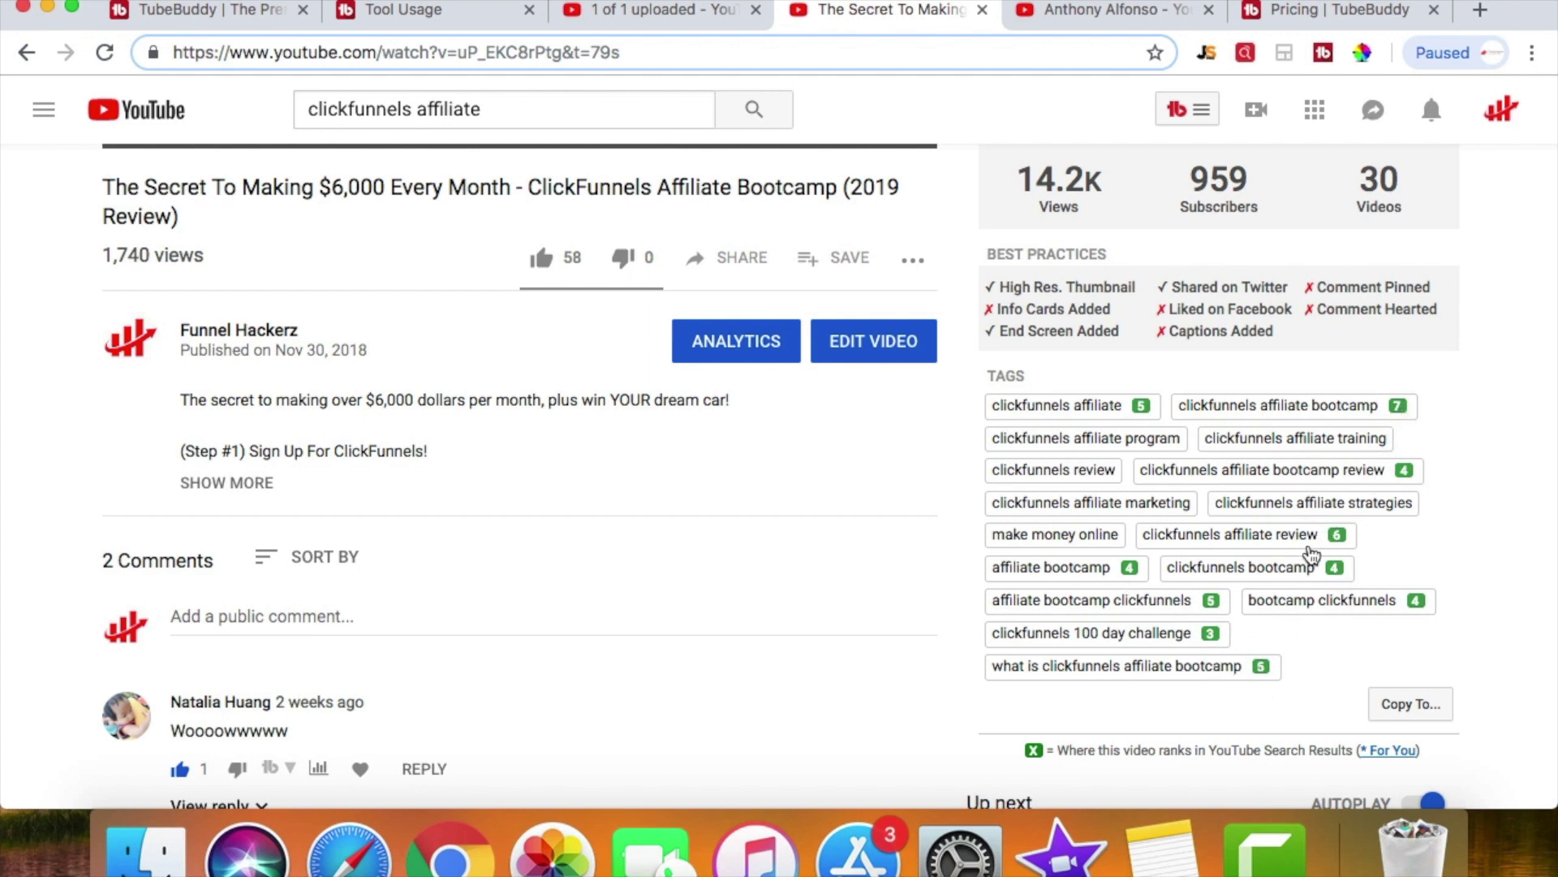
- Display rank numbers beside the video's tags and open TubeBuddy's extra video tools list
scroll(1295, 443, "up", 5)
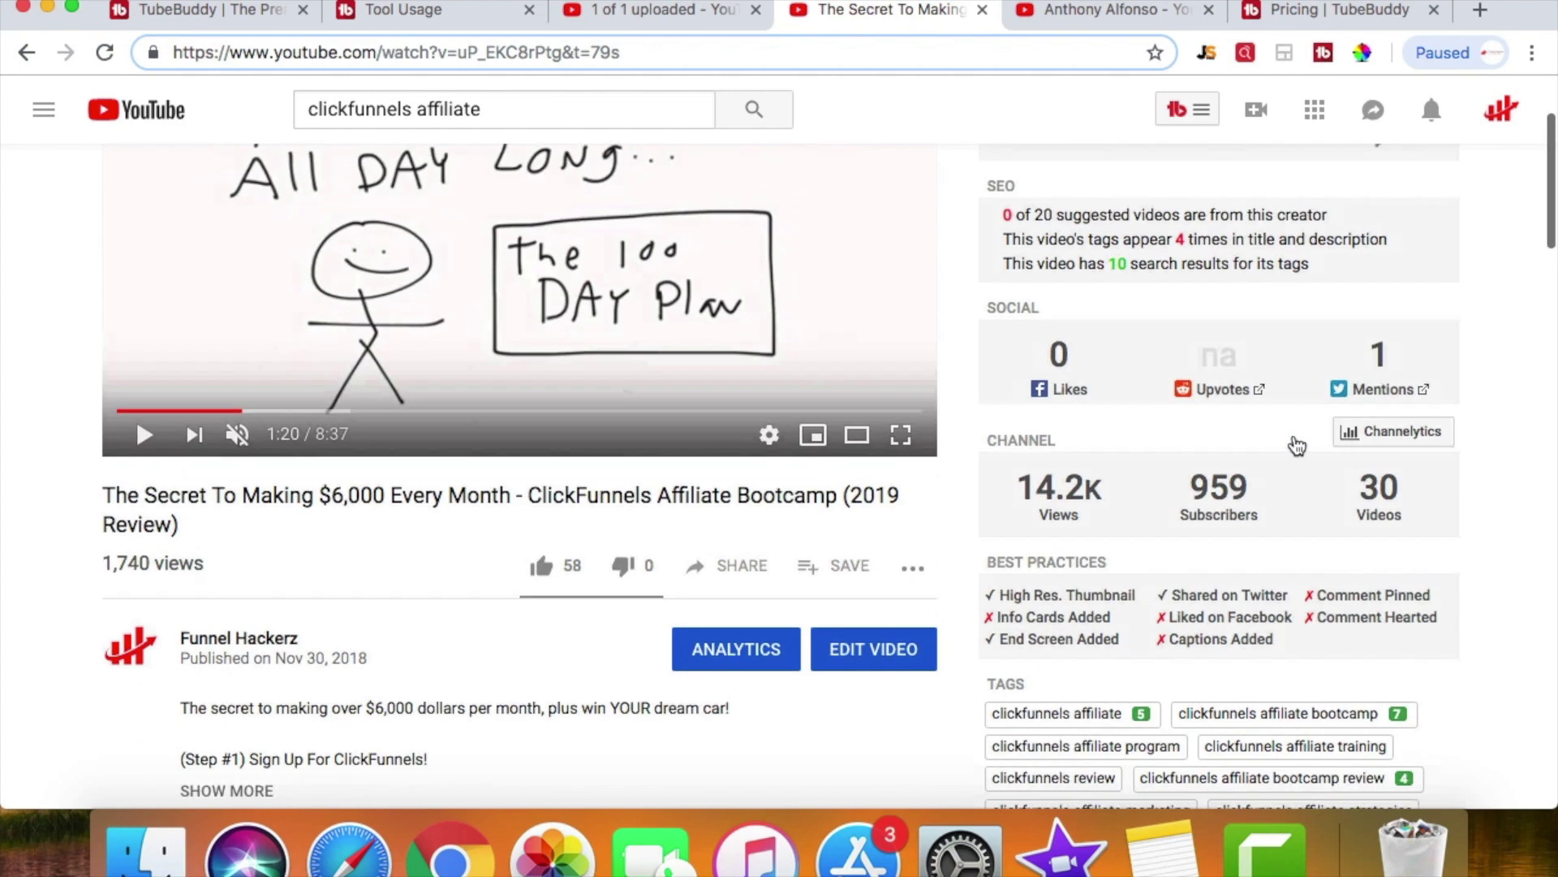
scroll(1297, 445, "up", 3)
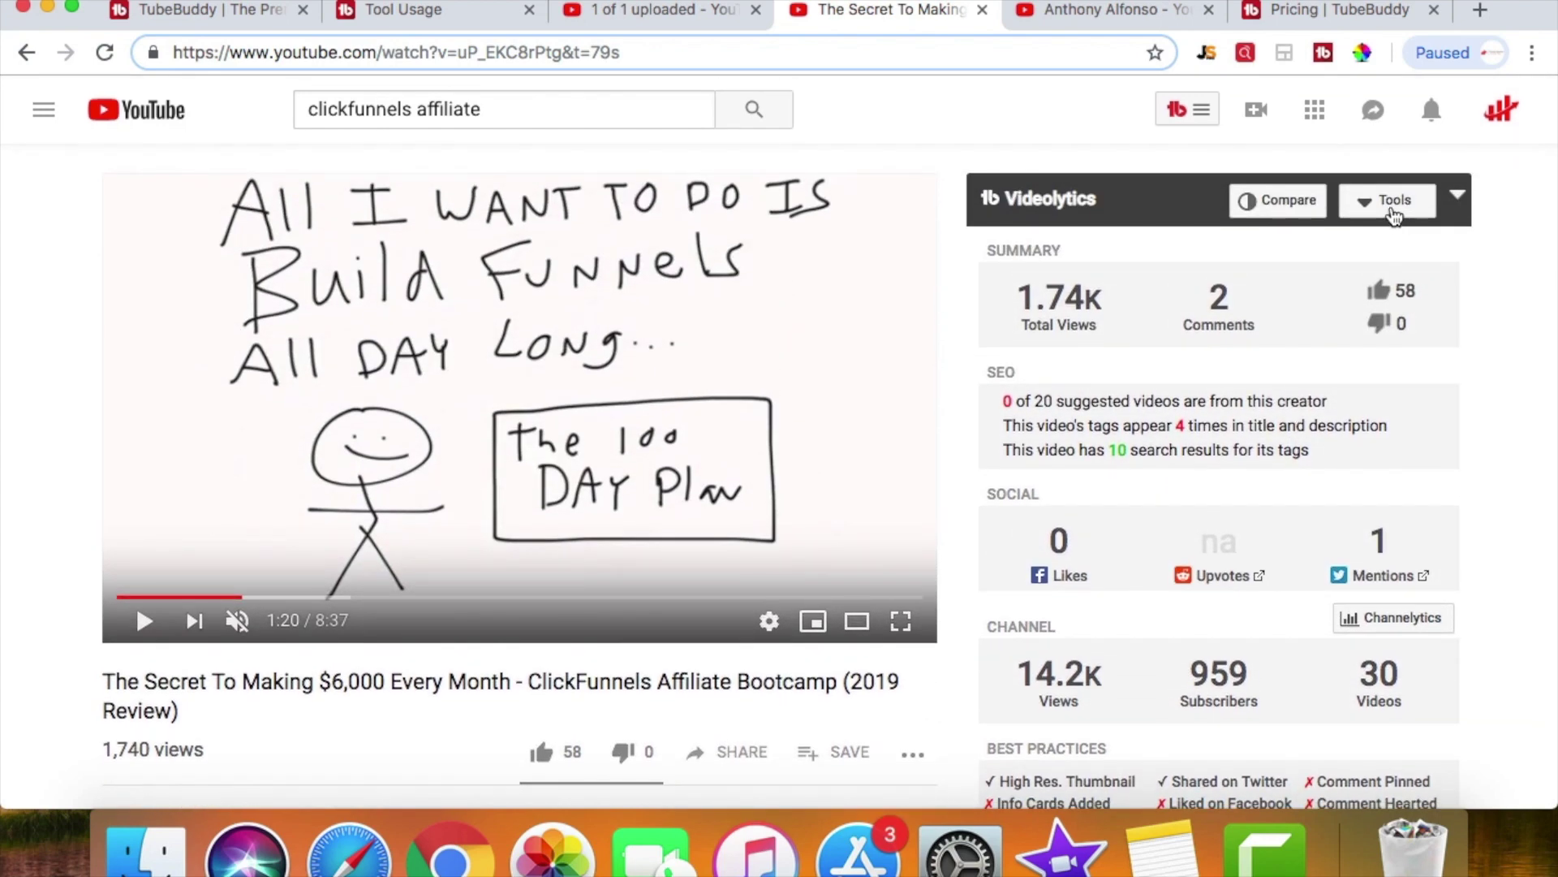
left_click(1394, 215)
left_click(1406, 286)
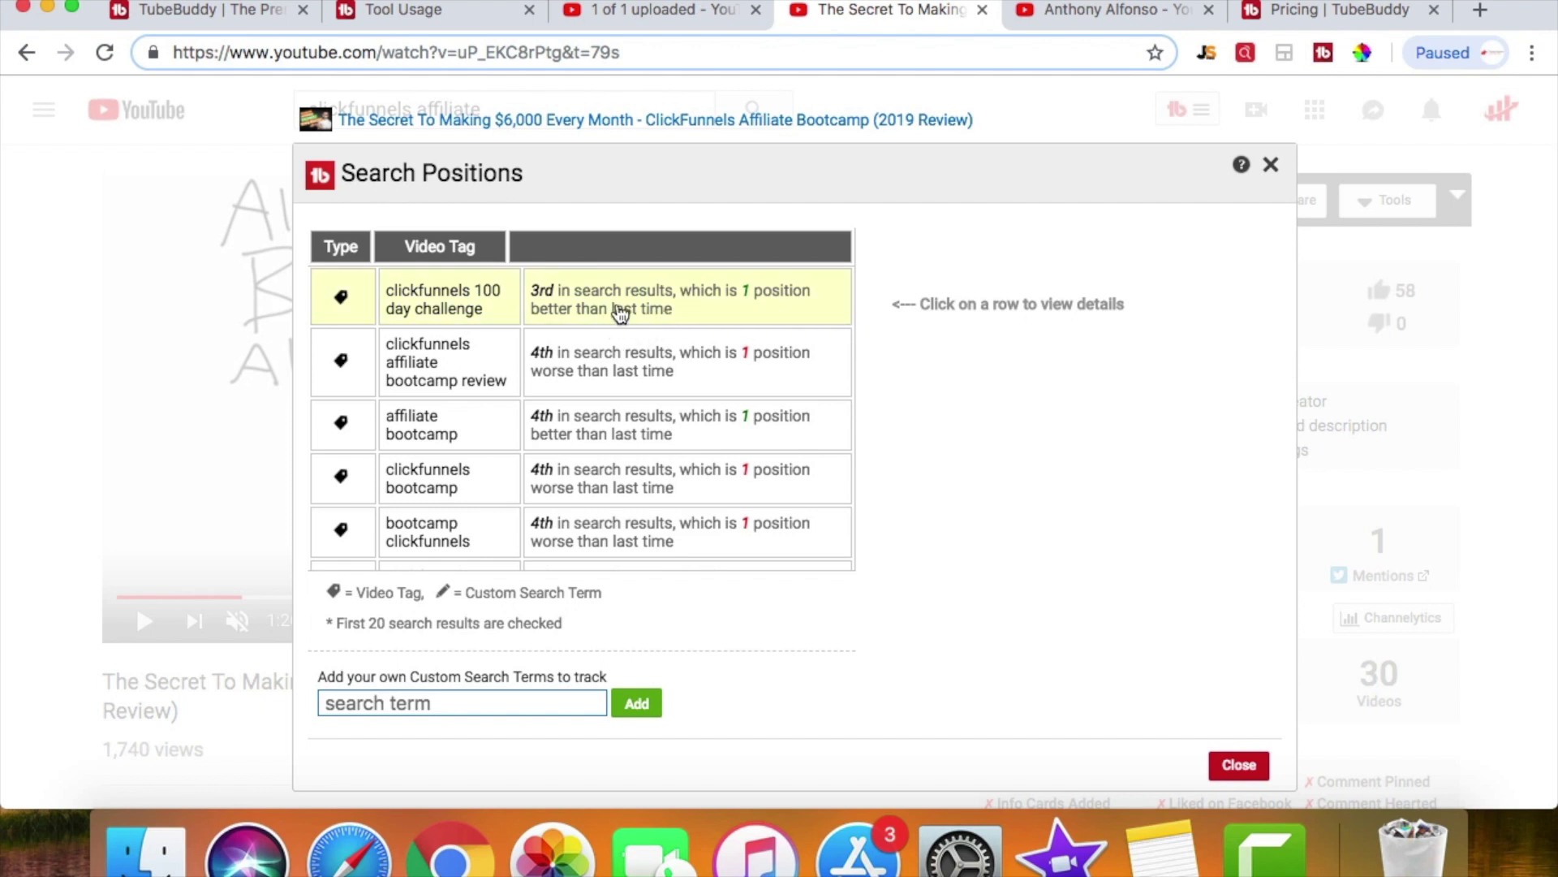
scroll(662, 365, "down", 1)
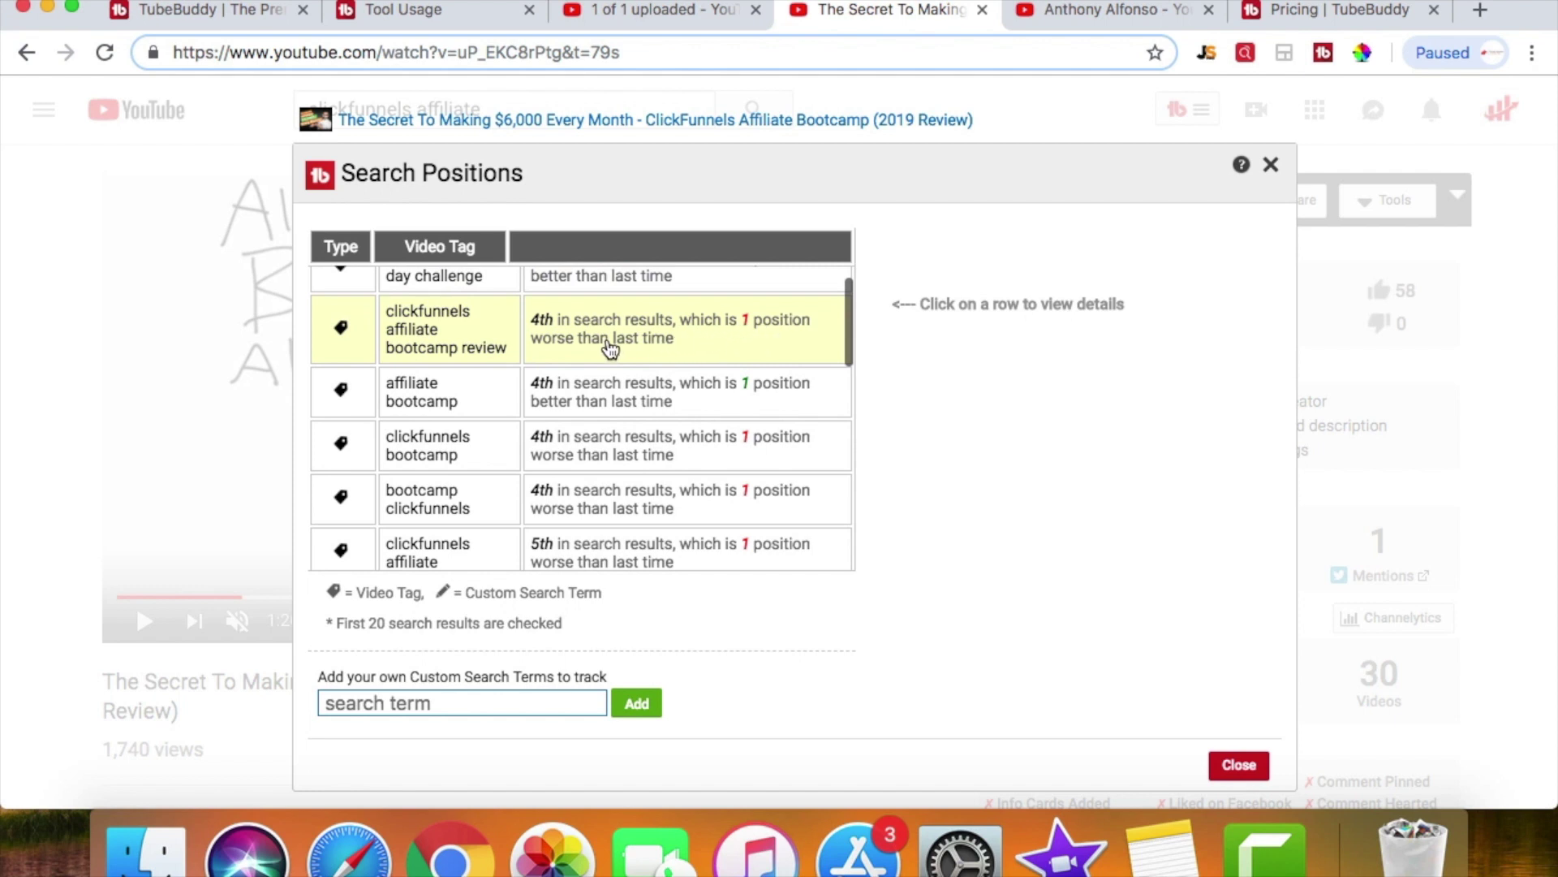
scroll(715, 380, "down", 3)
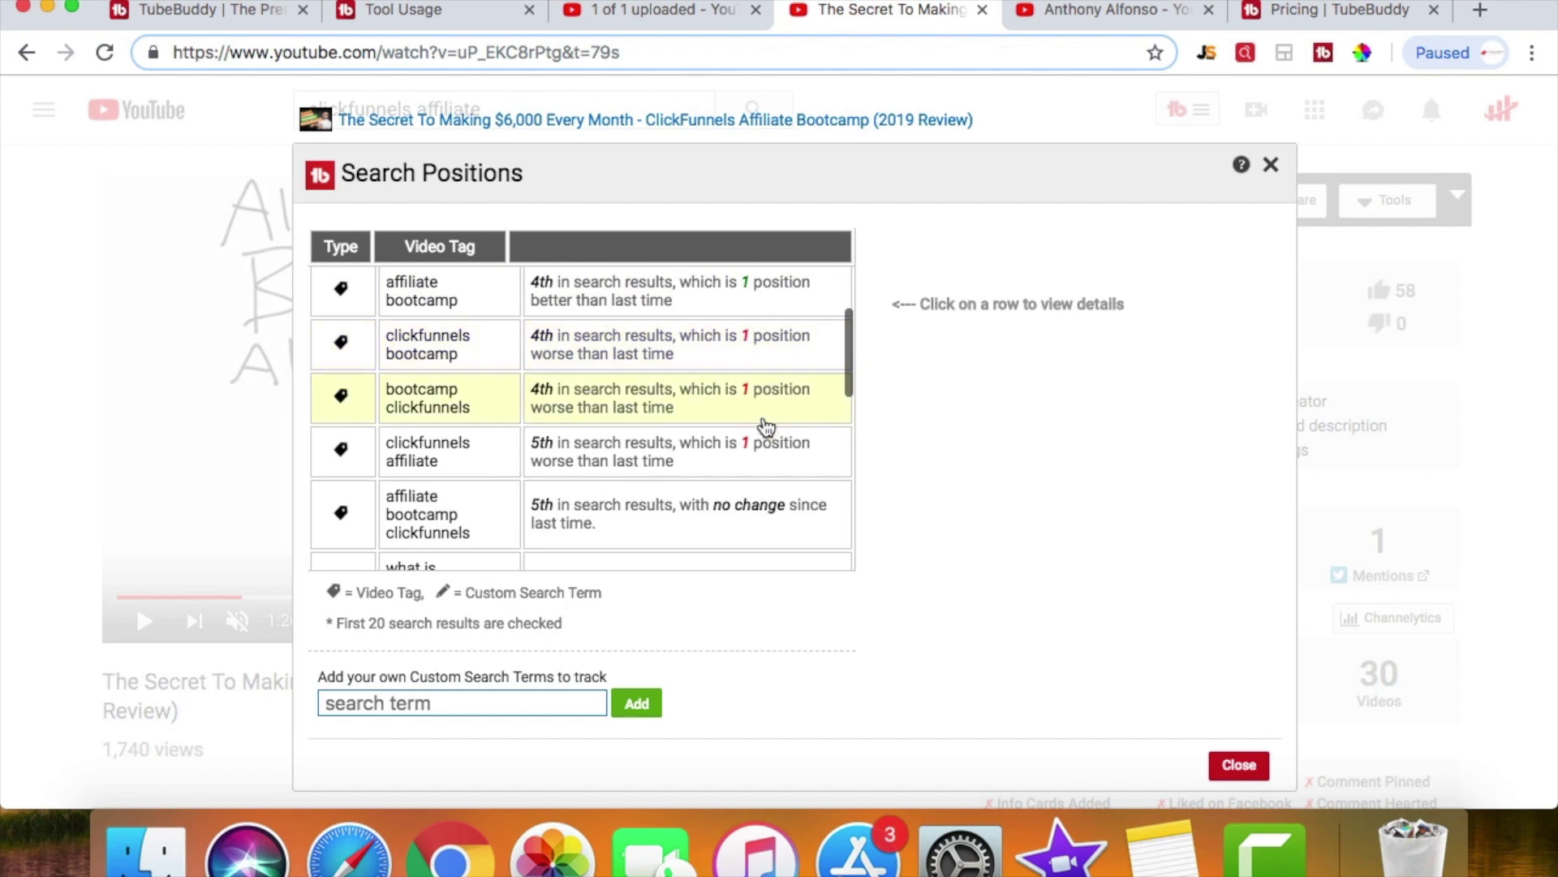
scroll(768, 461, "down", 5)
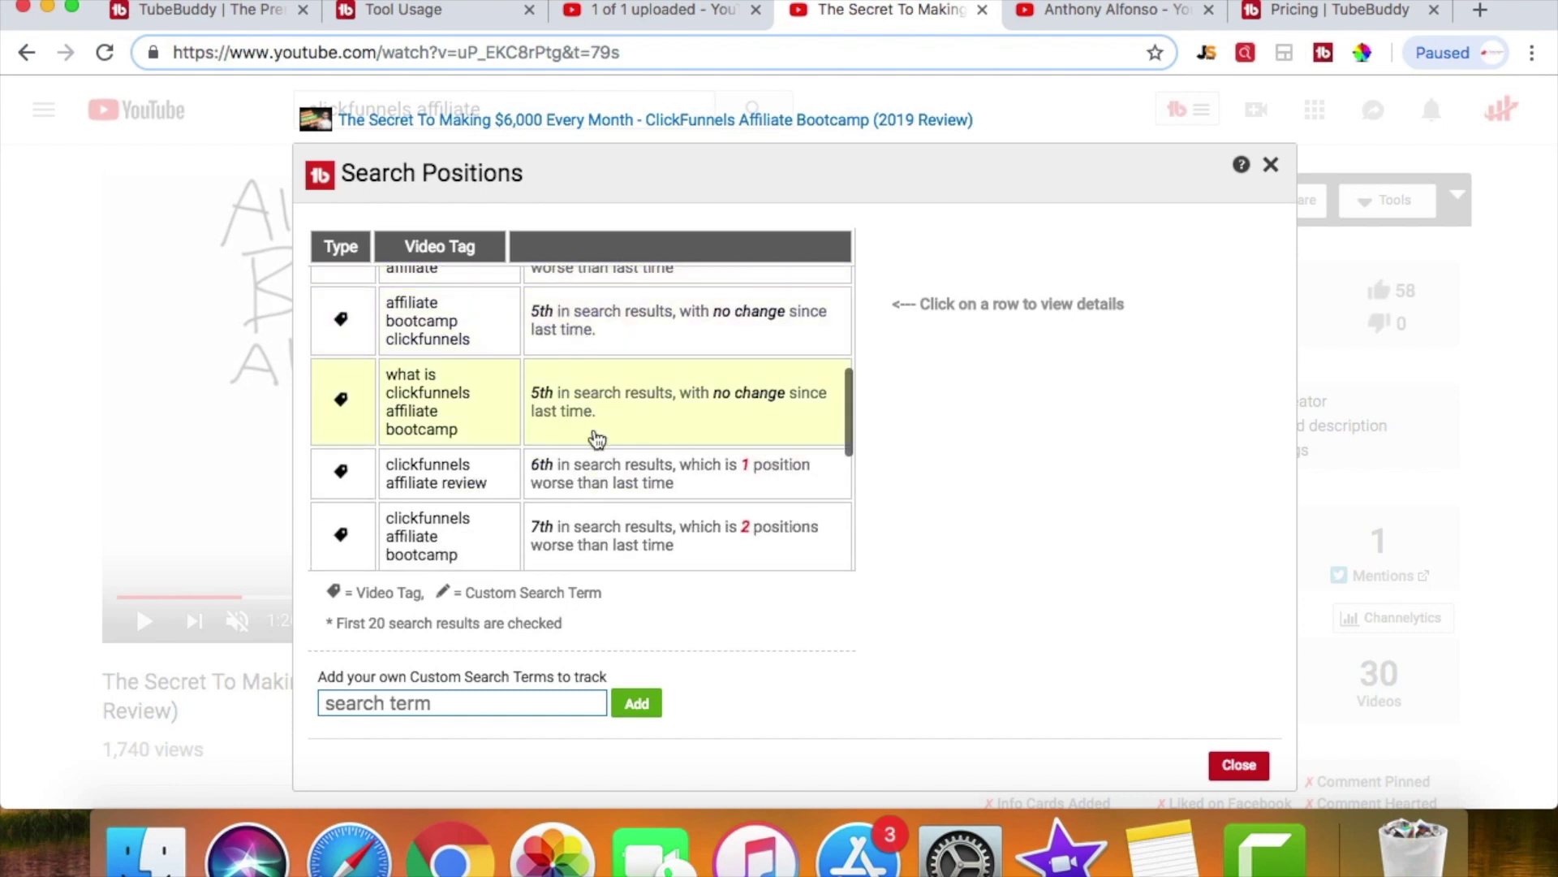
scroll(594, 466, "down", 3)
scroll(594, 470, "up", 3)
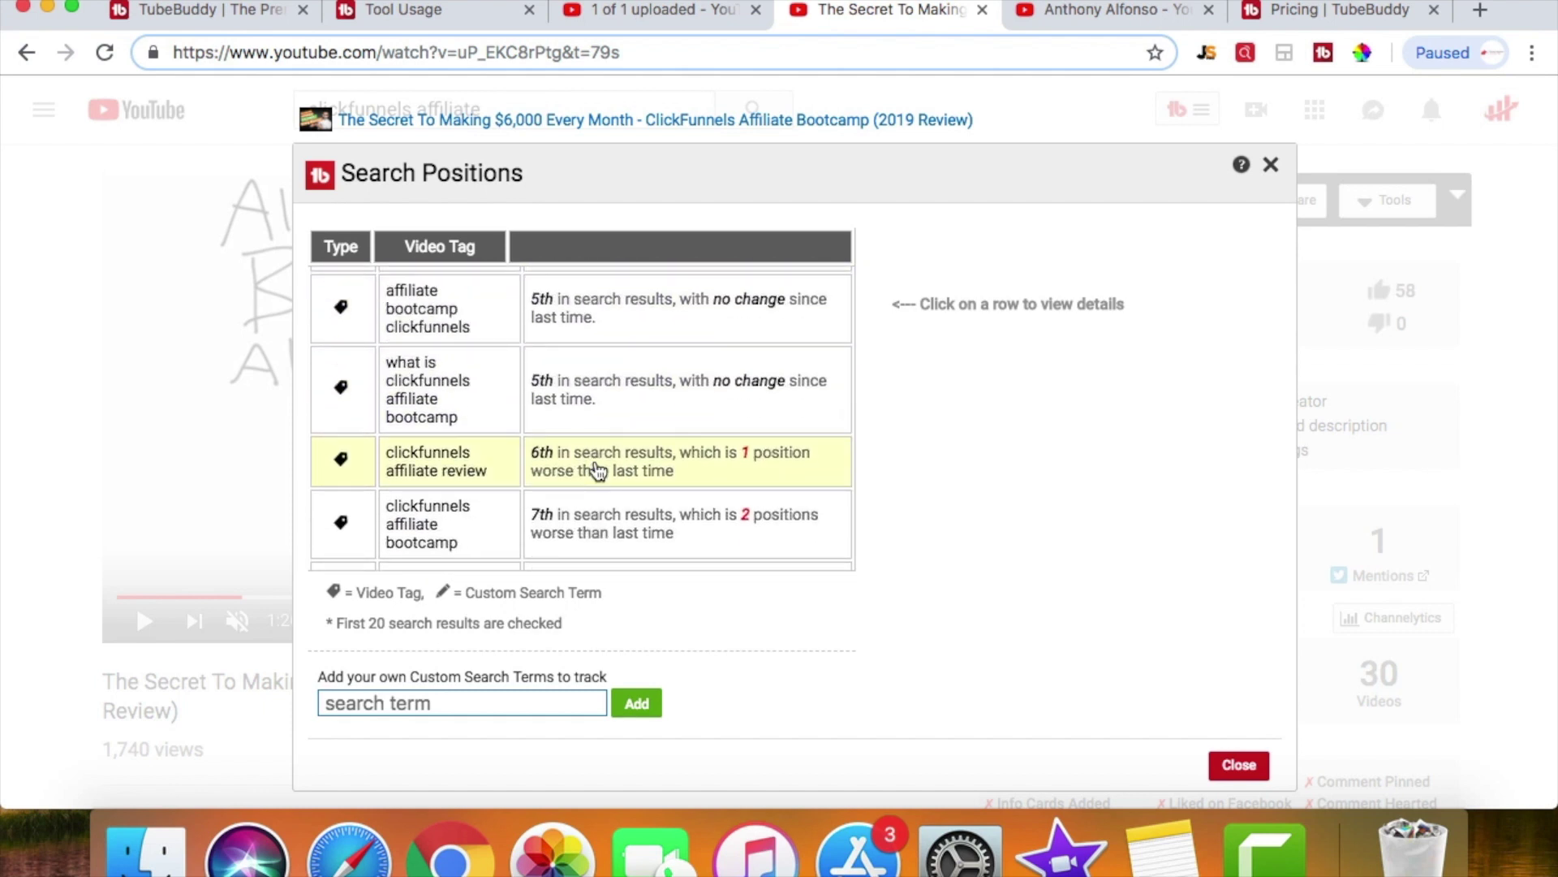
scroll(598, 470, "down", 5)
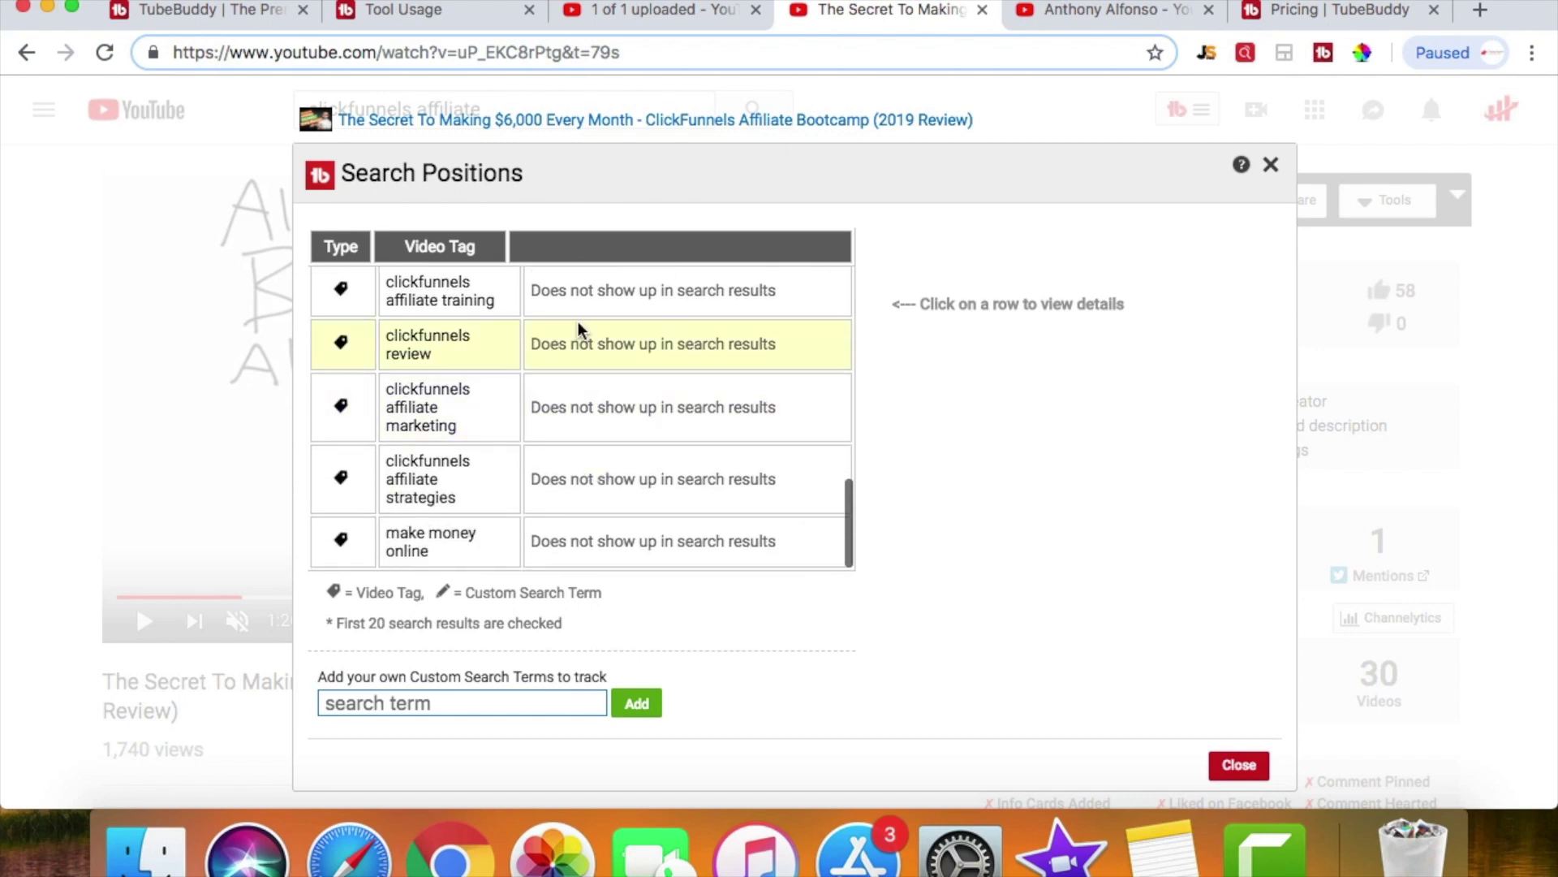
left_click(1271, 165)
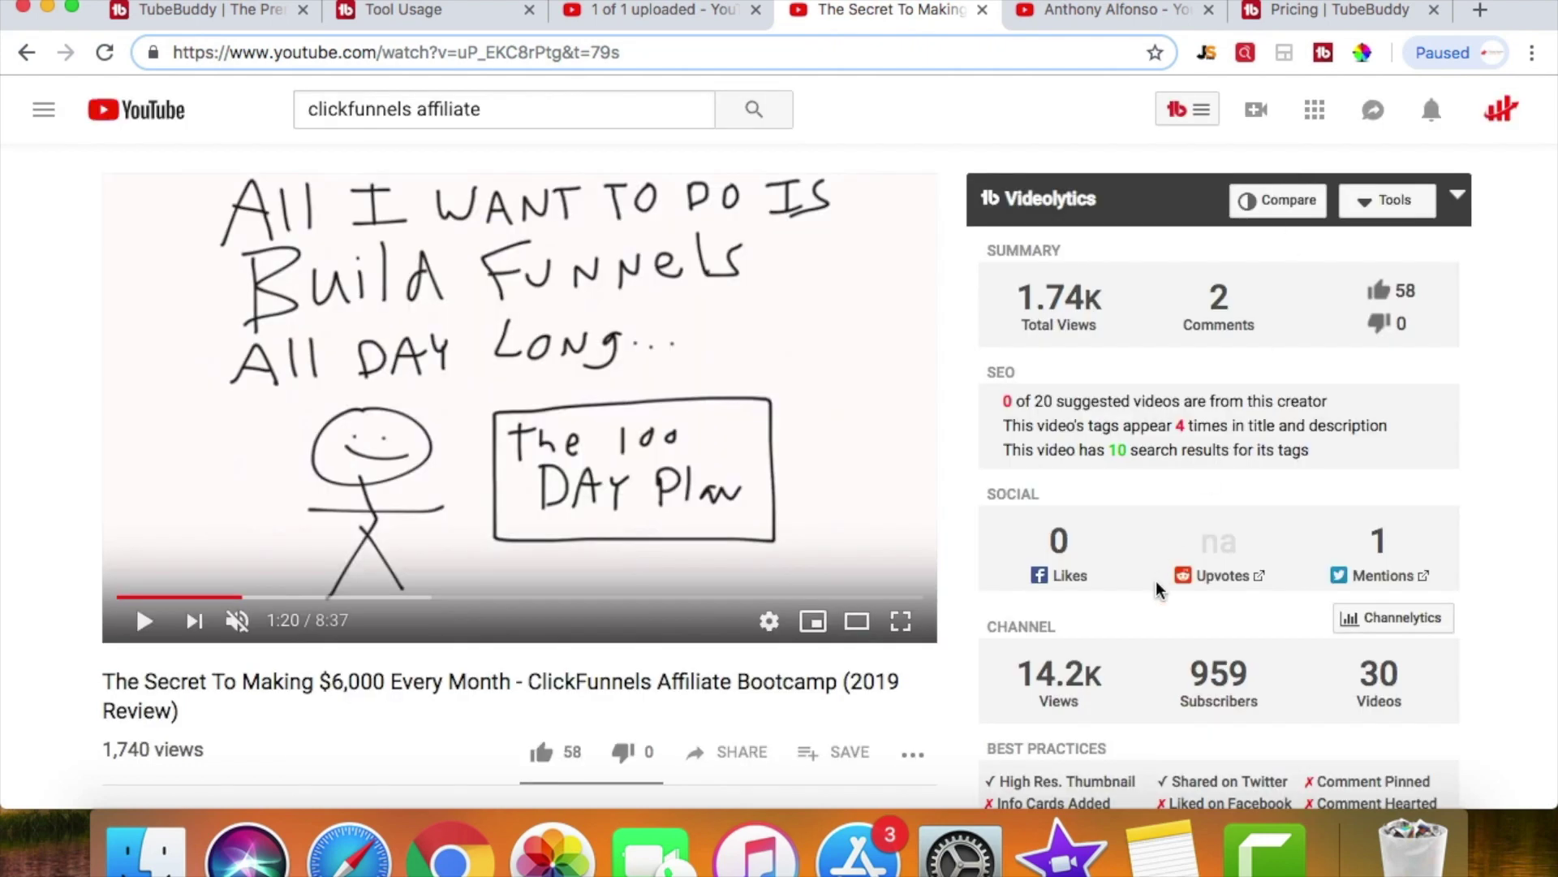
- Review the competitor video's tags, then return to the pending upload tab
scroll(1159, 590, "down", 8)
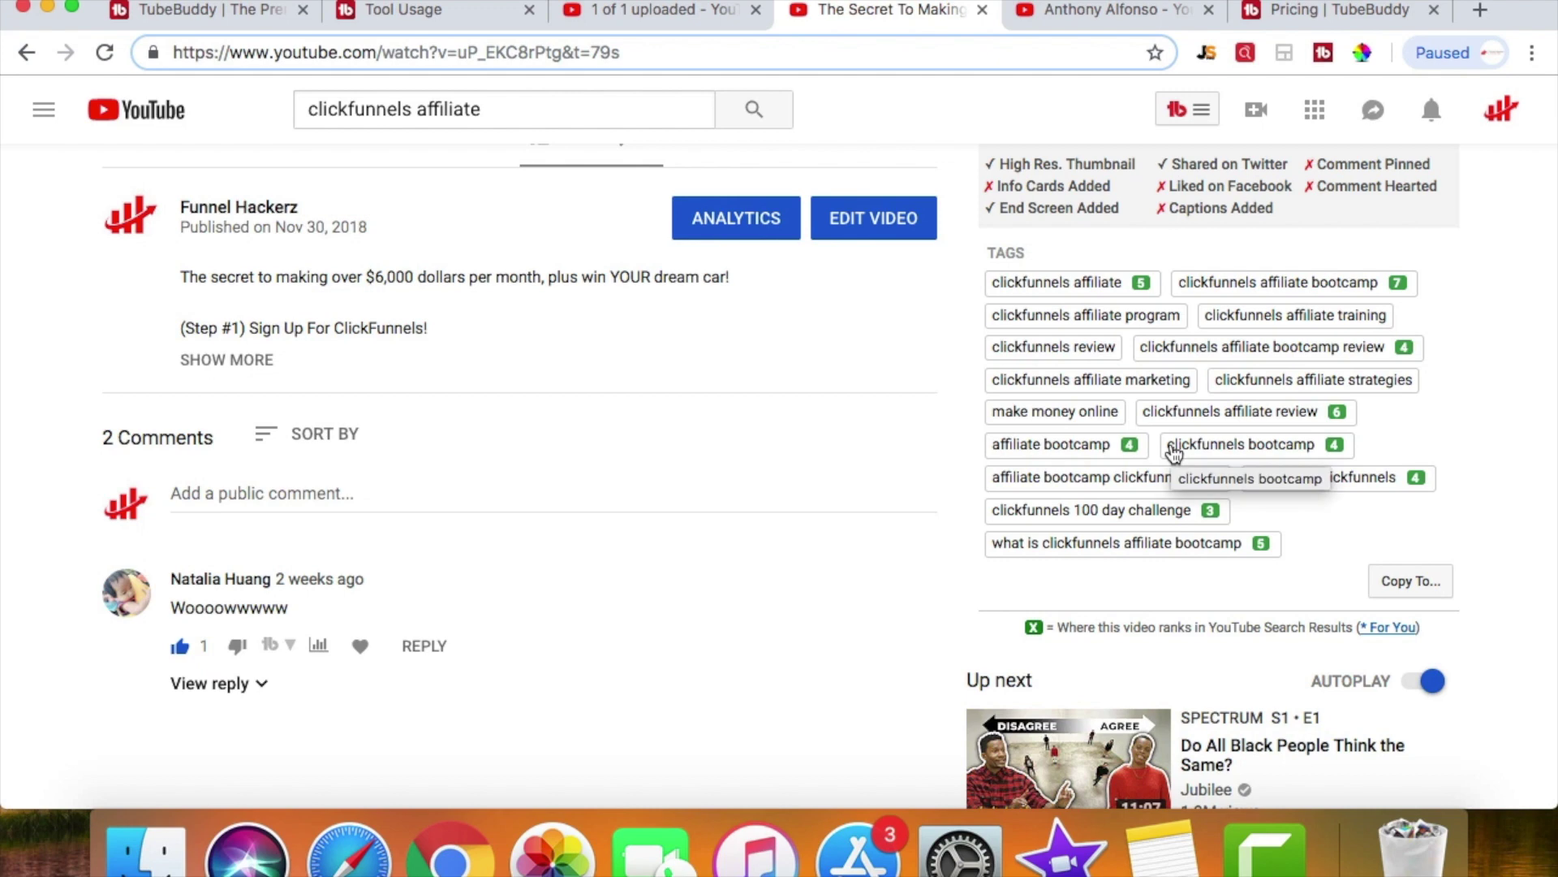
scroll(1173, 452, "up", 10)
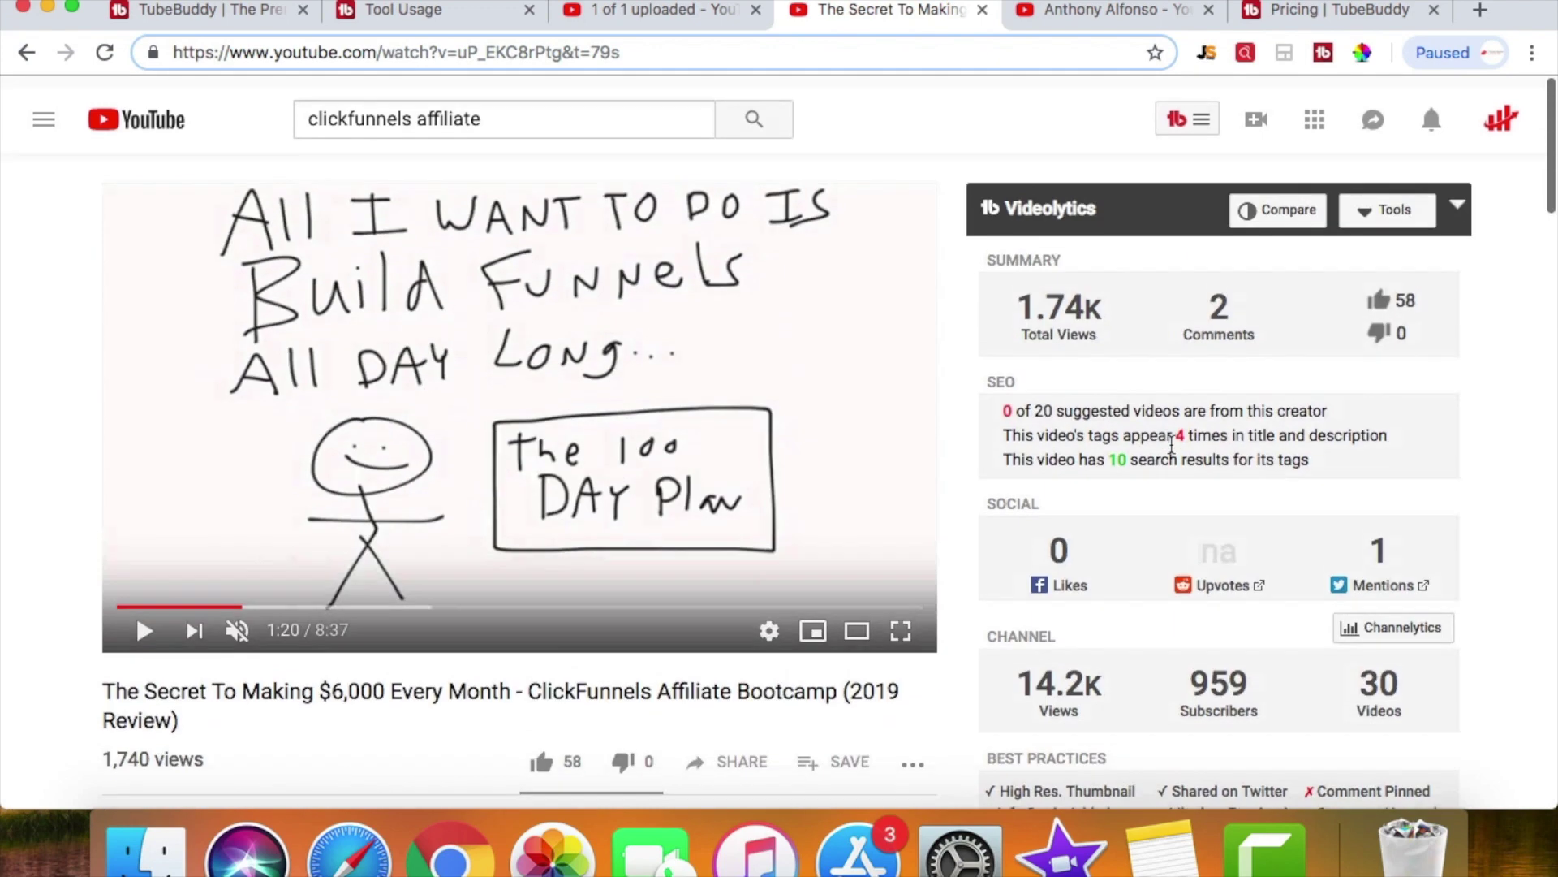
key("ctrl+shift+Tab")
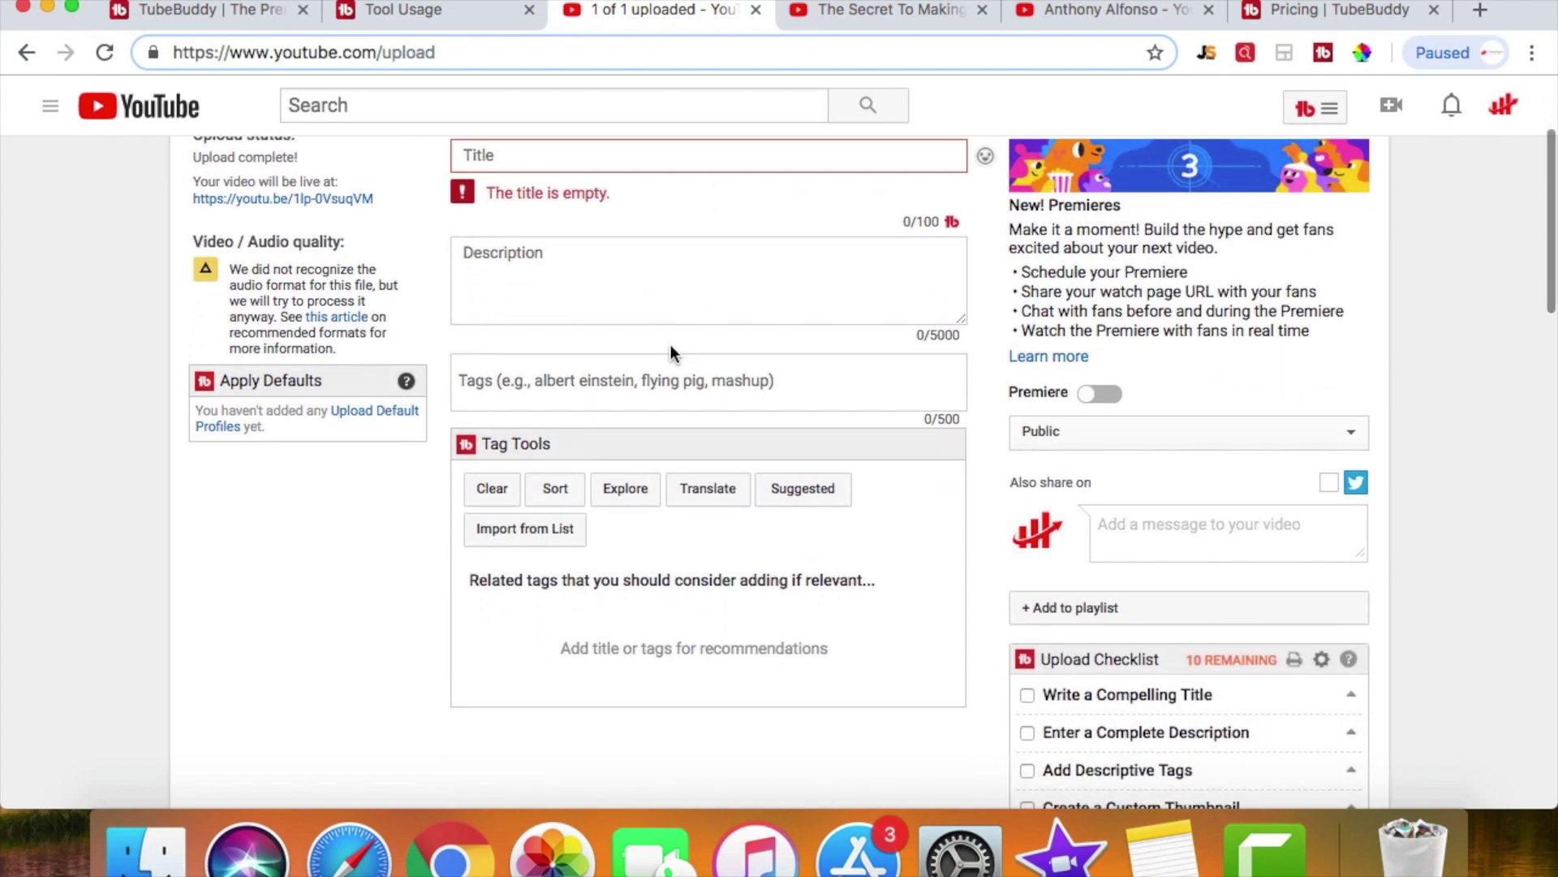
- Title the video 'Facebook review' so Tag Tools loads related tag suggestions
left_click(552, 160)
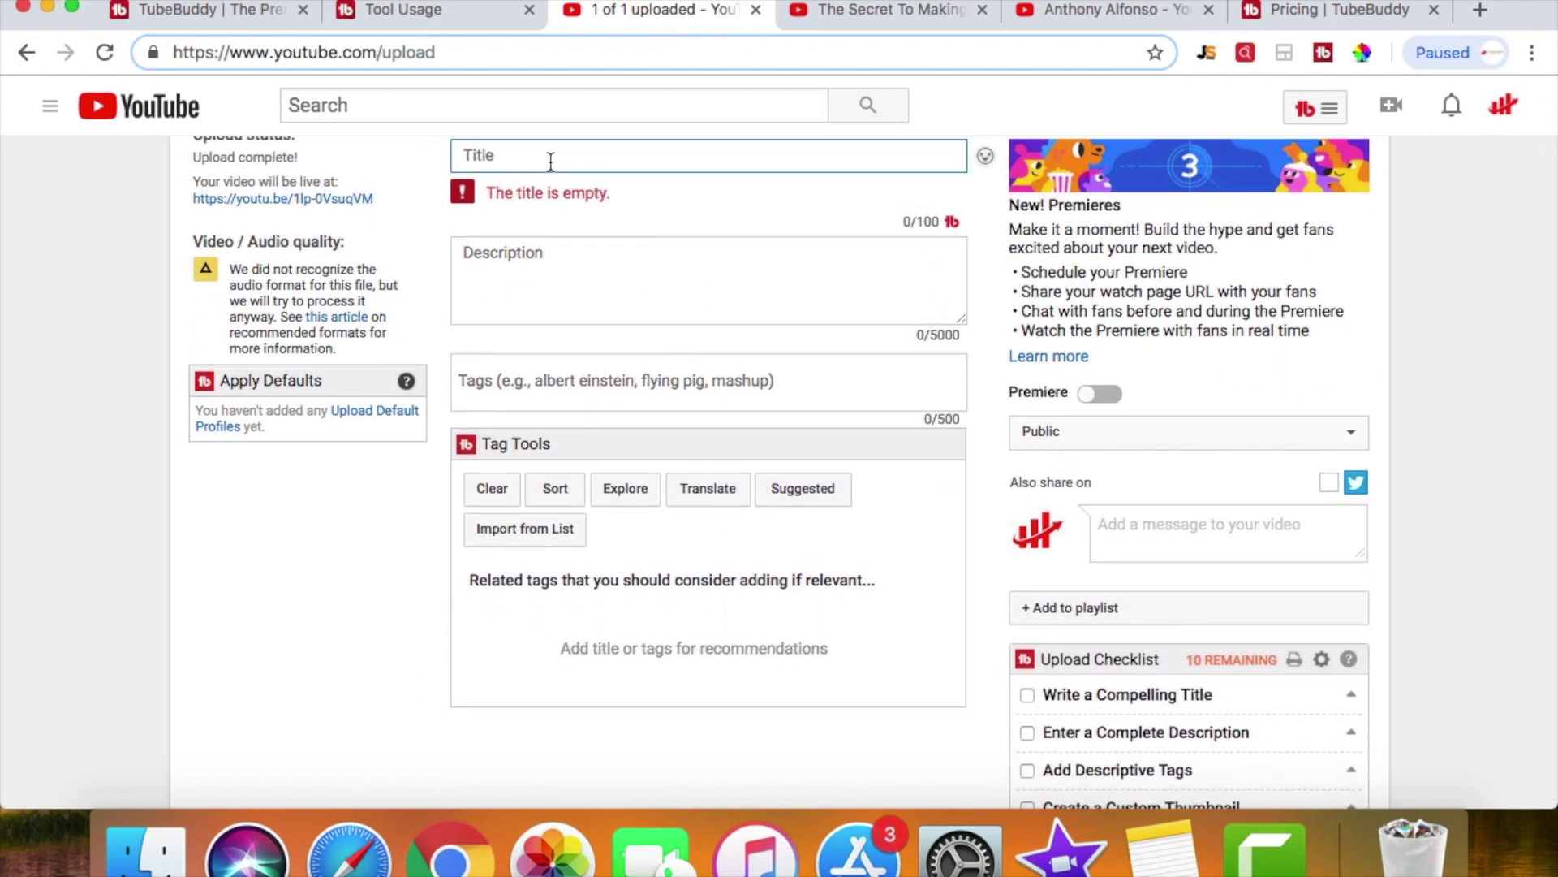
type("Facebook review")
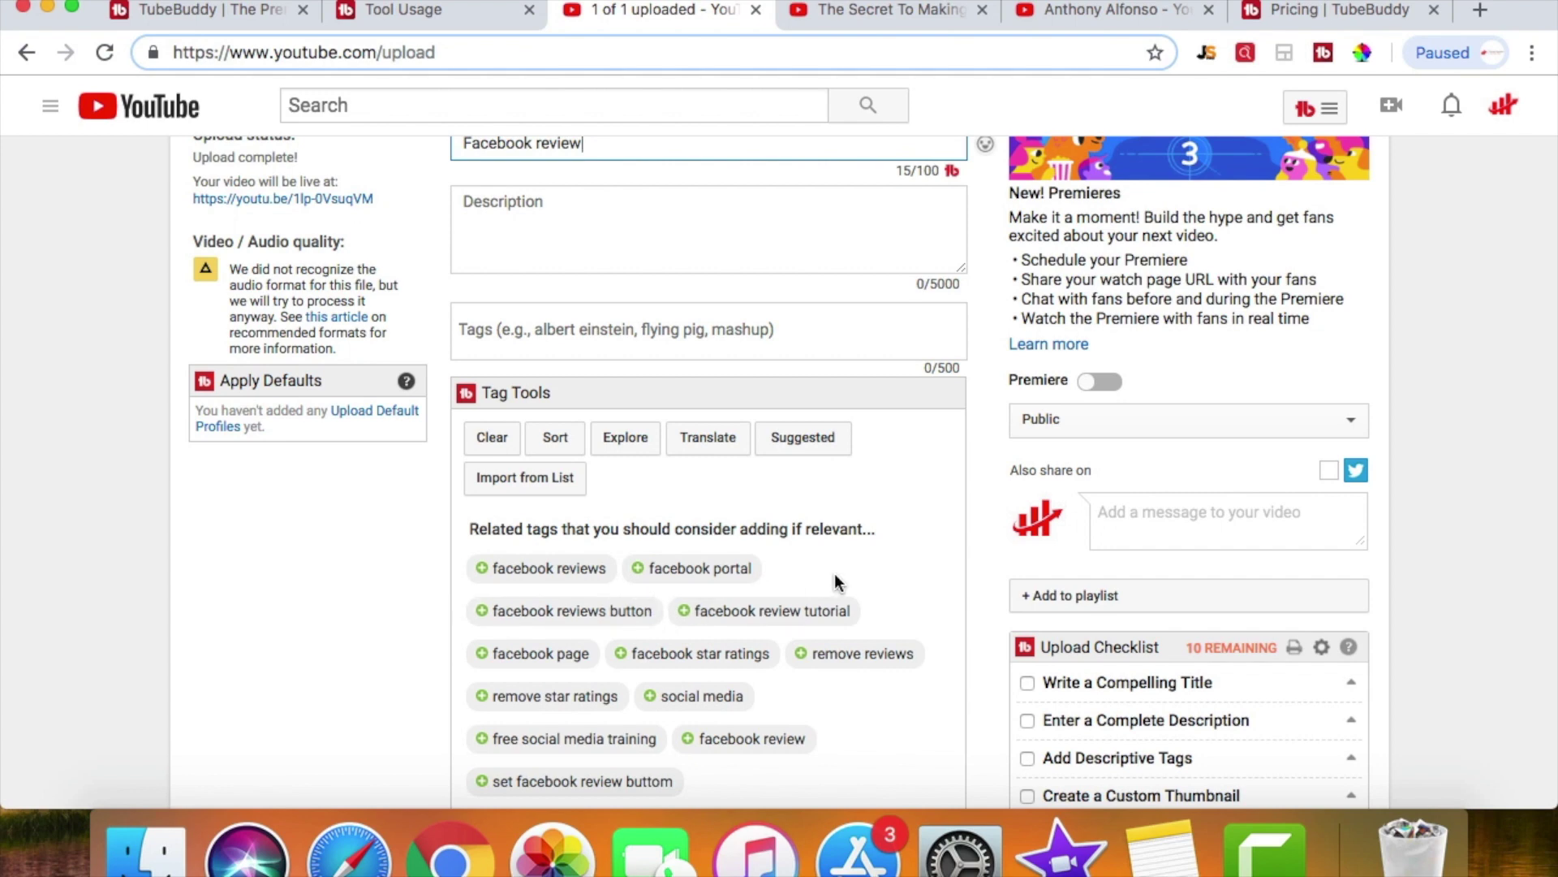
scroll(835, 573, "down", 3)
scroll(834, 573, "up", 1)
- Dismiss the stray context menu and scroll through the full related-tag suggestion list
right_click(459, 641)
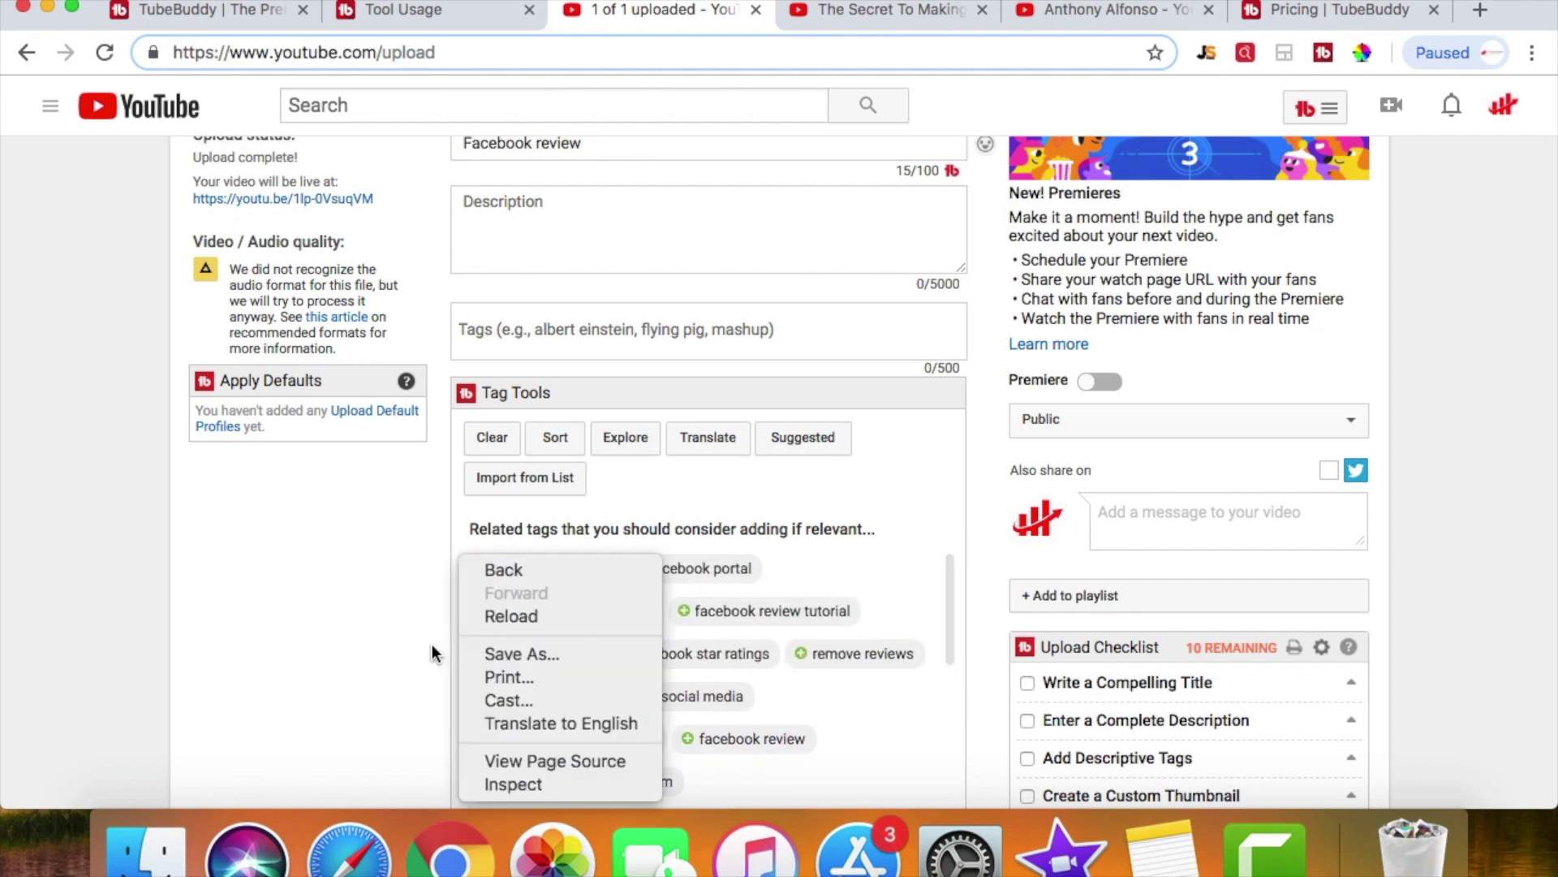
left_click(430, 636)
scroll(430, 636, "down", 2)
scroll(430, 636, "down", 5)
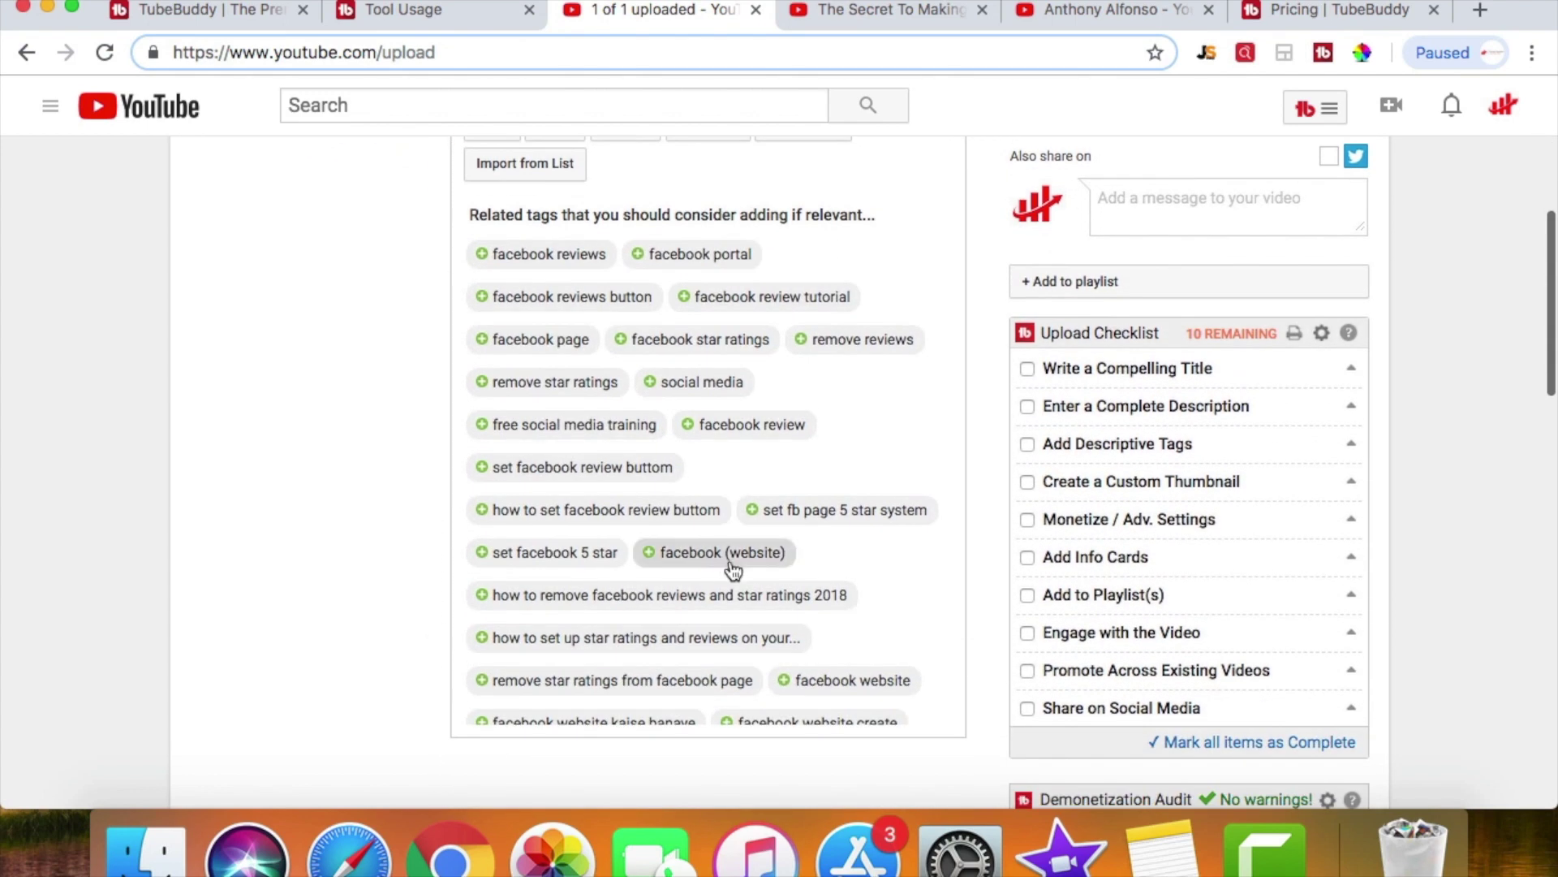
scroll(768, 611, "down", 5)
scroll(767, 614, "down", 10)
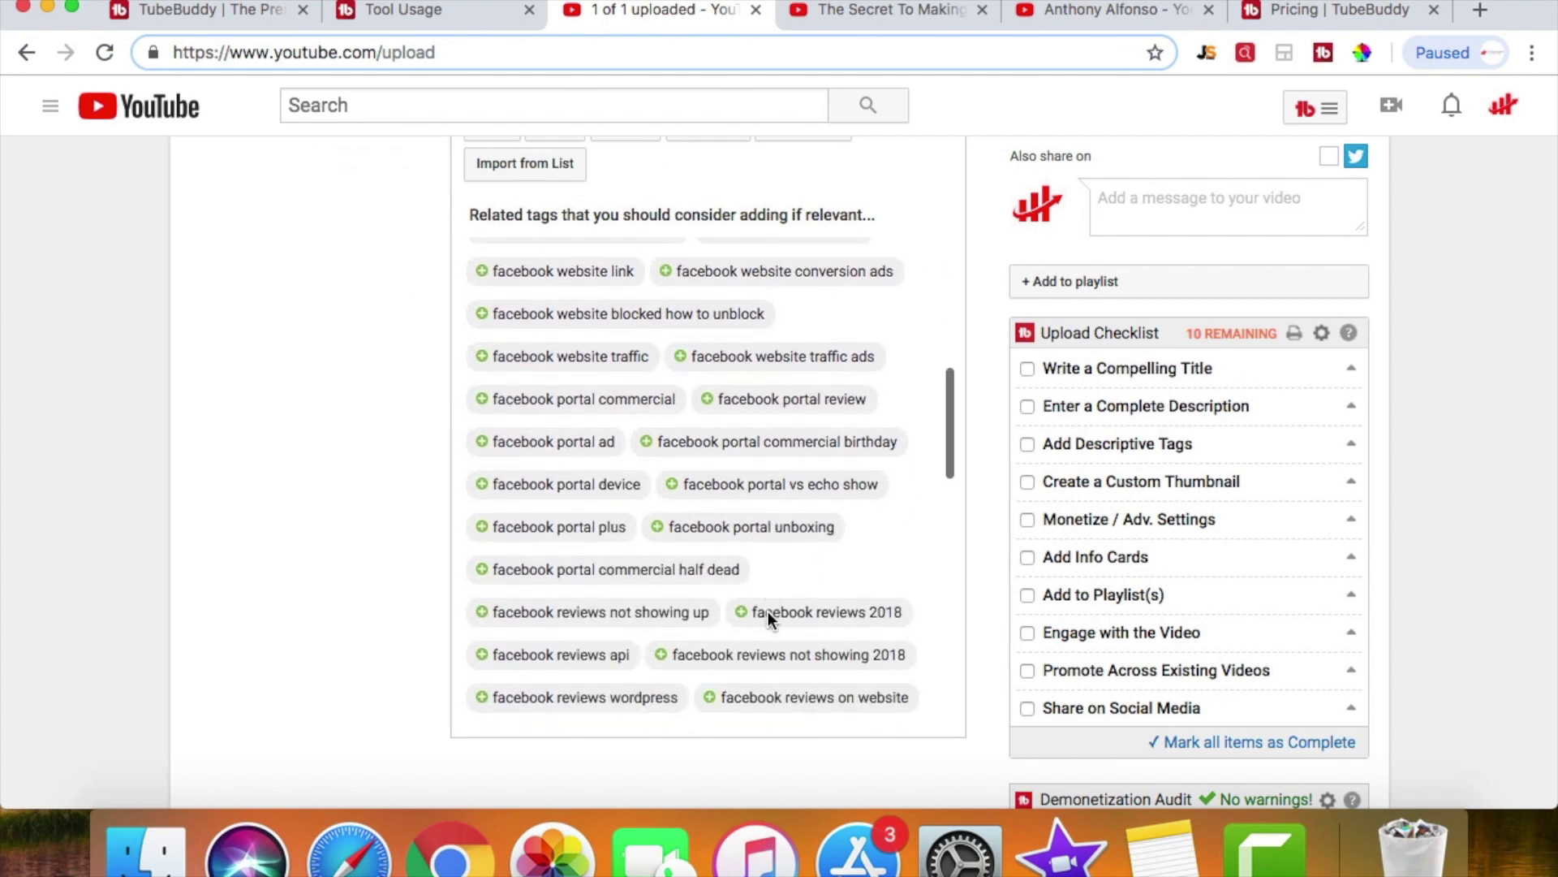
scroll(768, 612, "down", 3)
scroll(768, 611, "up", 15)
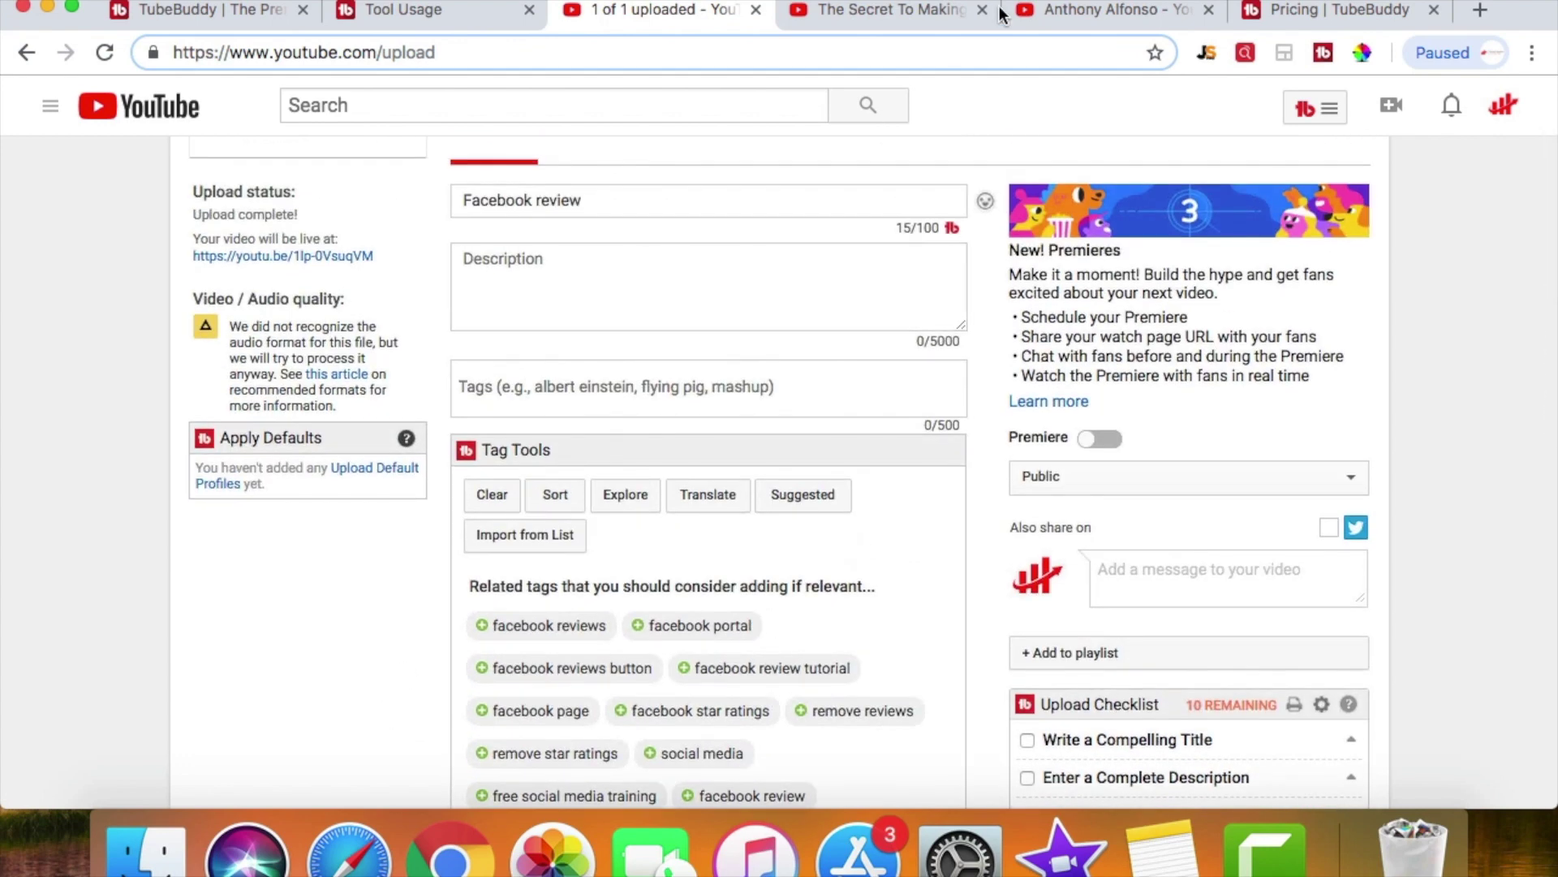
- Search 'facebook review' in the other tab and open the video on activating facebook reviews
left_click(901, 13)
triple_click(519, 111)
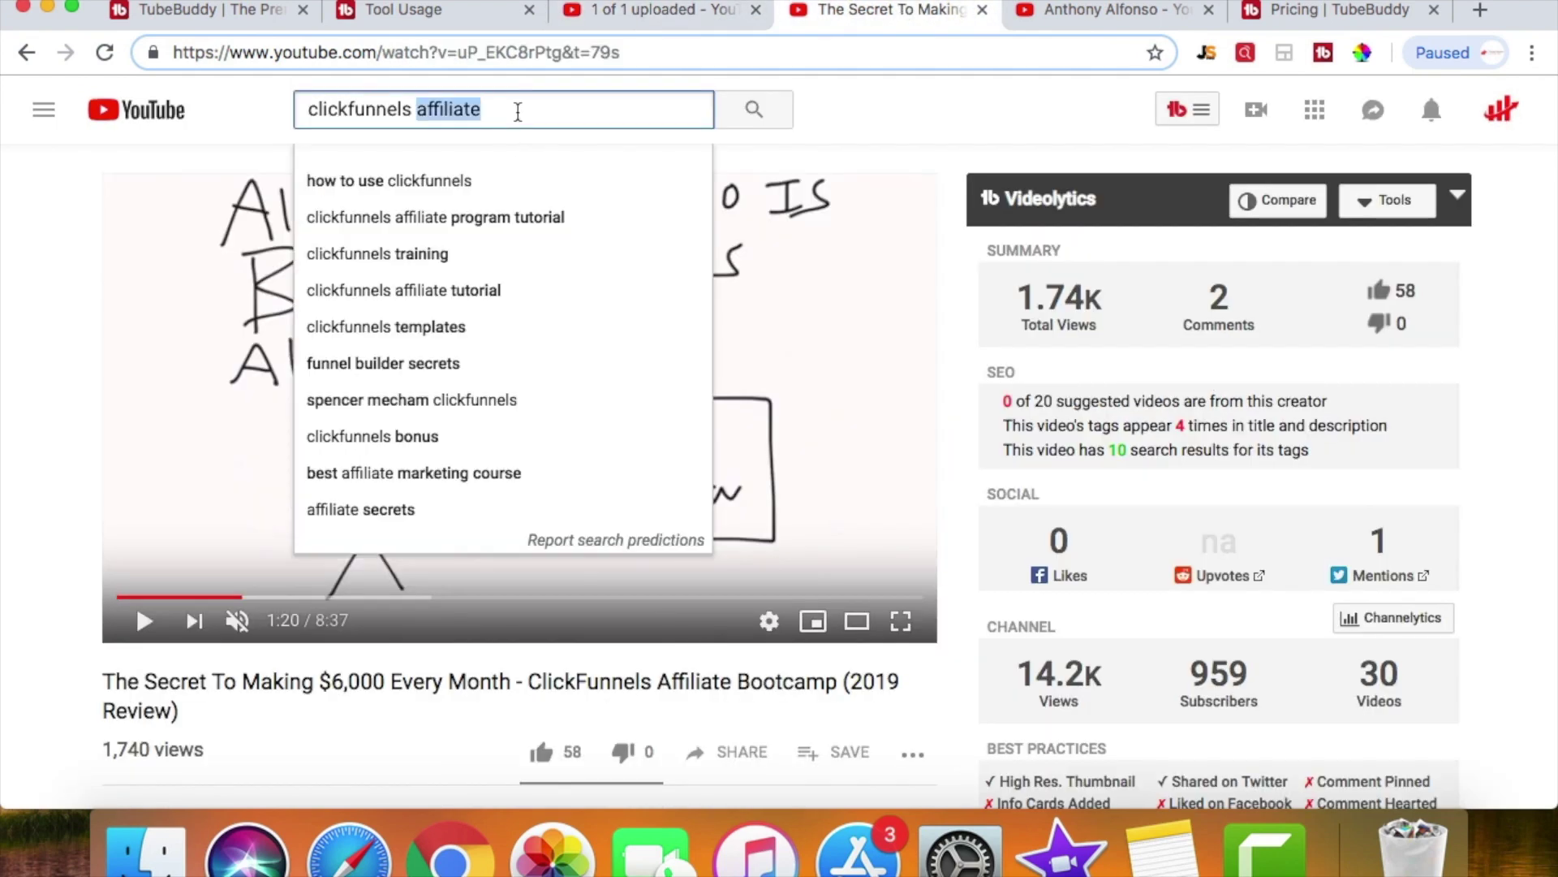
type("facebook review")
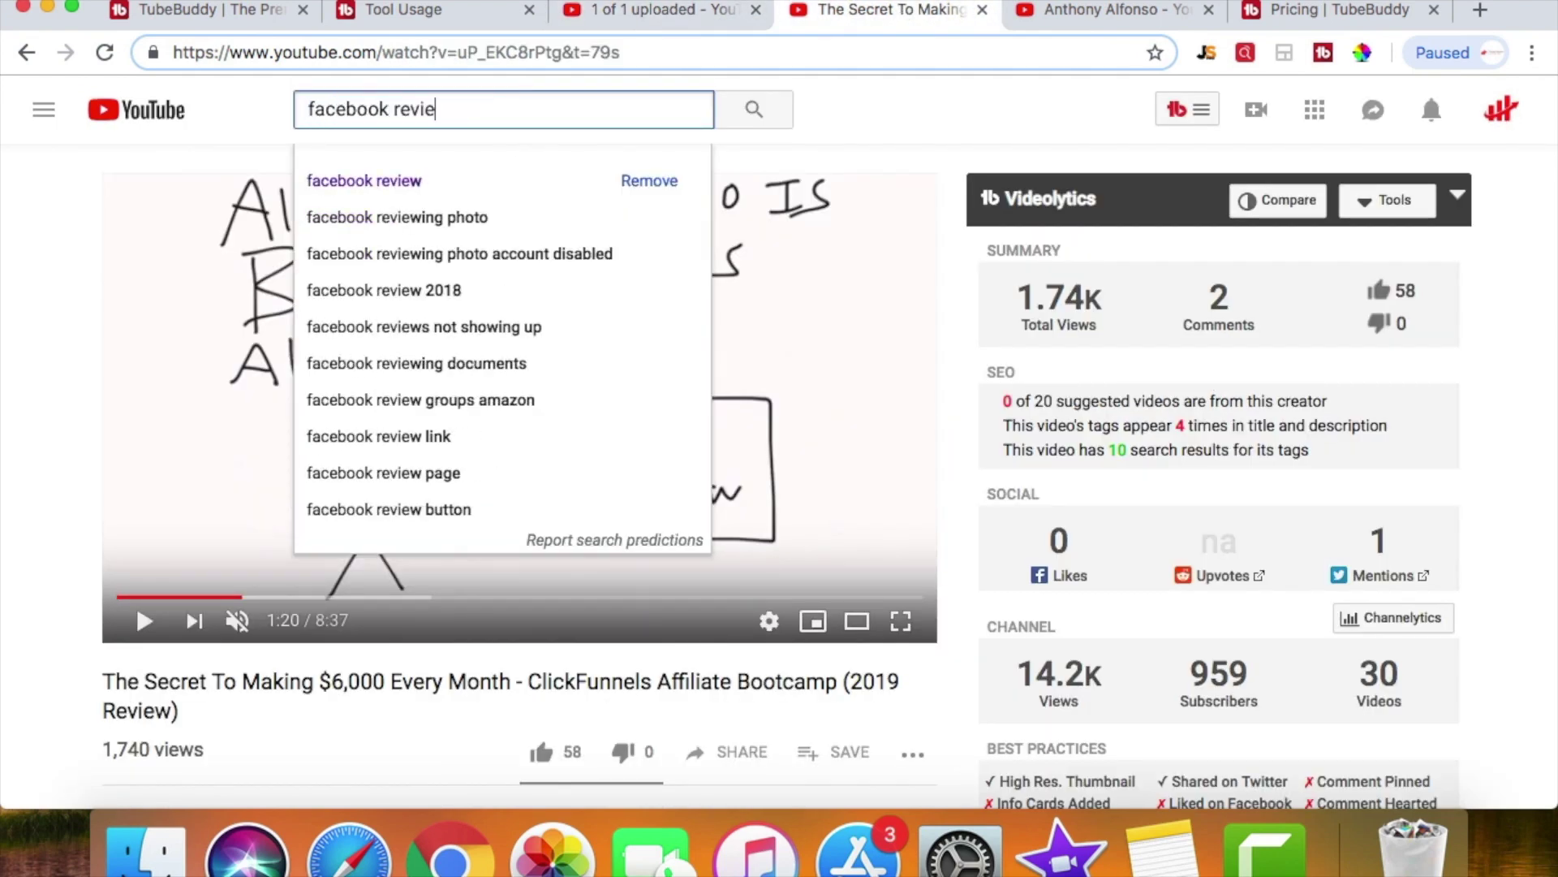
key("Return")
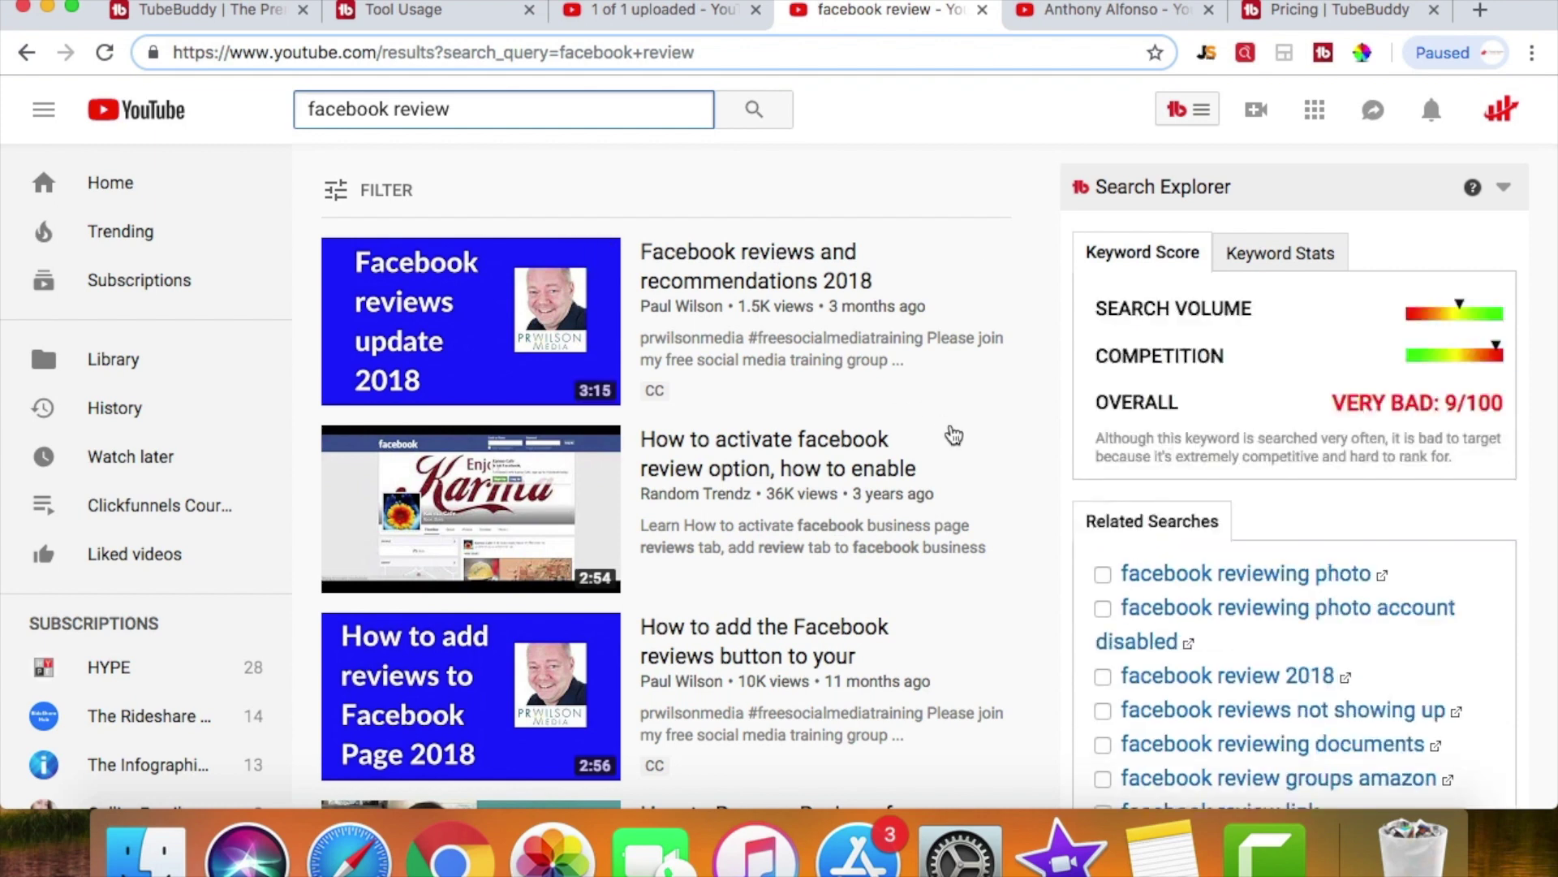
scroll(954, 436, "down", 2)
scroll(953, 436, "up", 2)
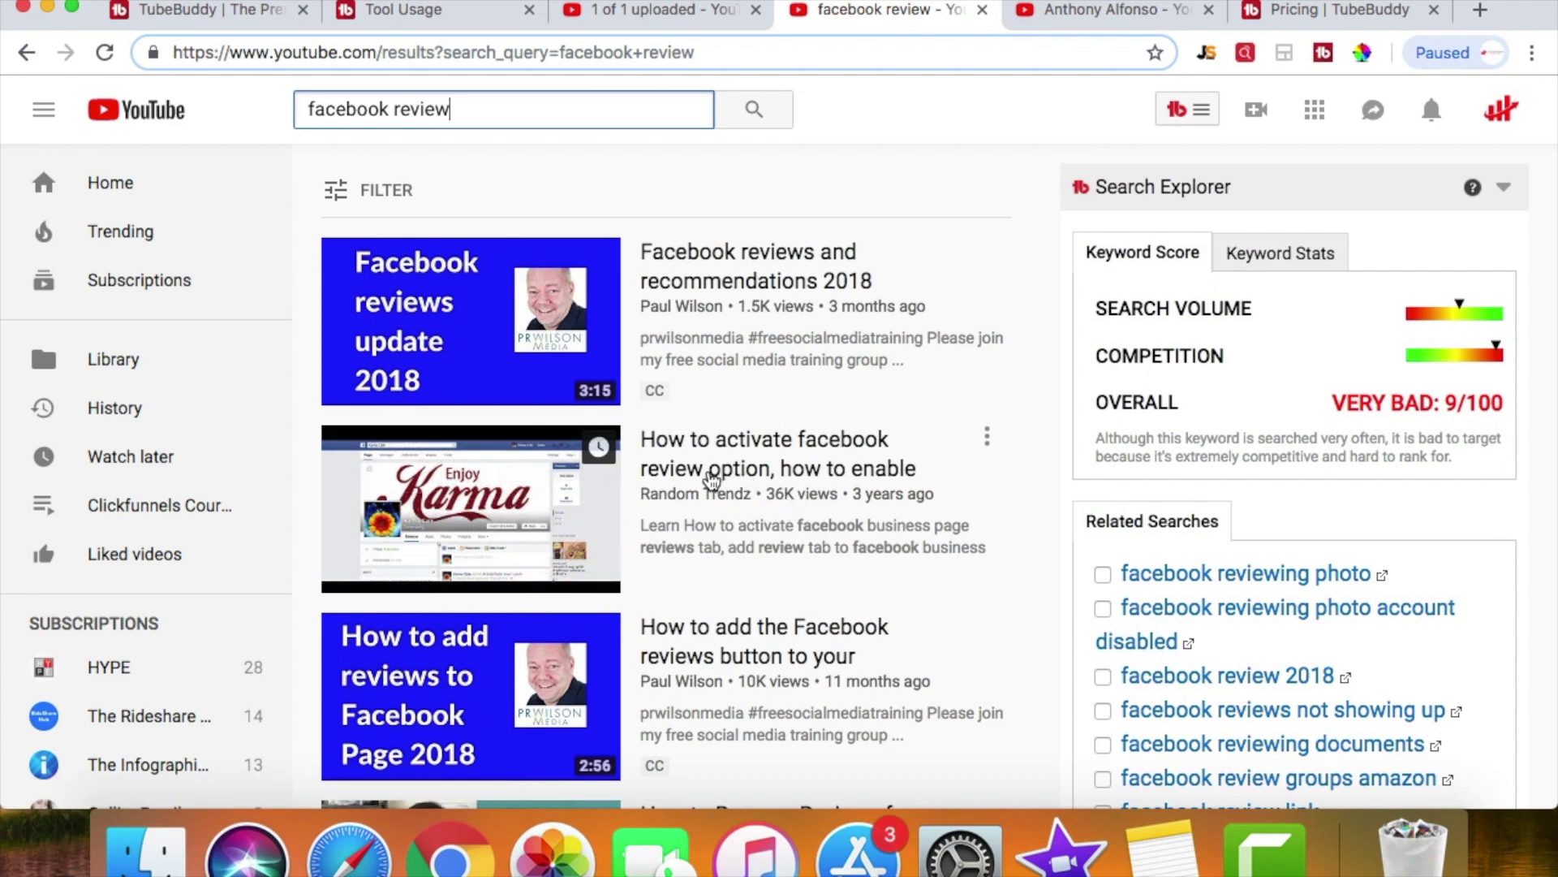
left_click(706, 469)
- Show that video's tag search rankings, then return to the upload page
scroll(1204, 606, "down", 5)
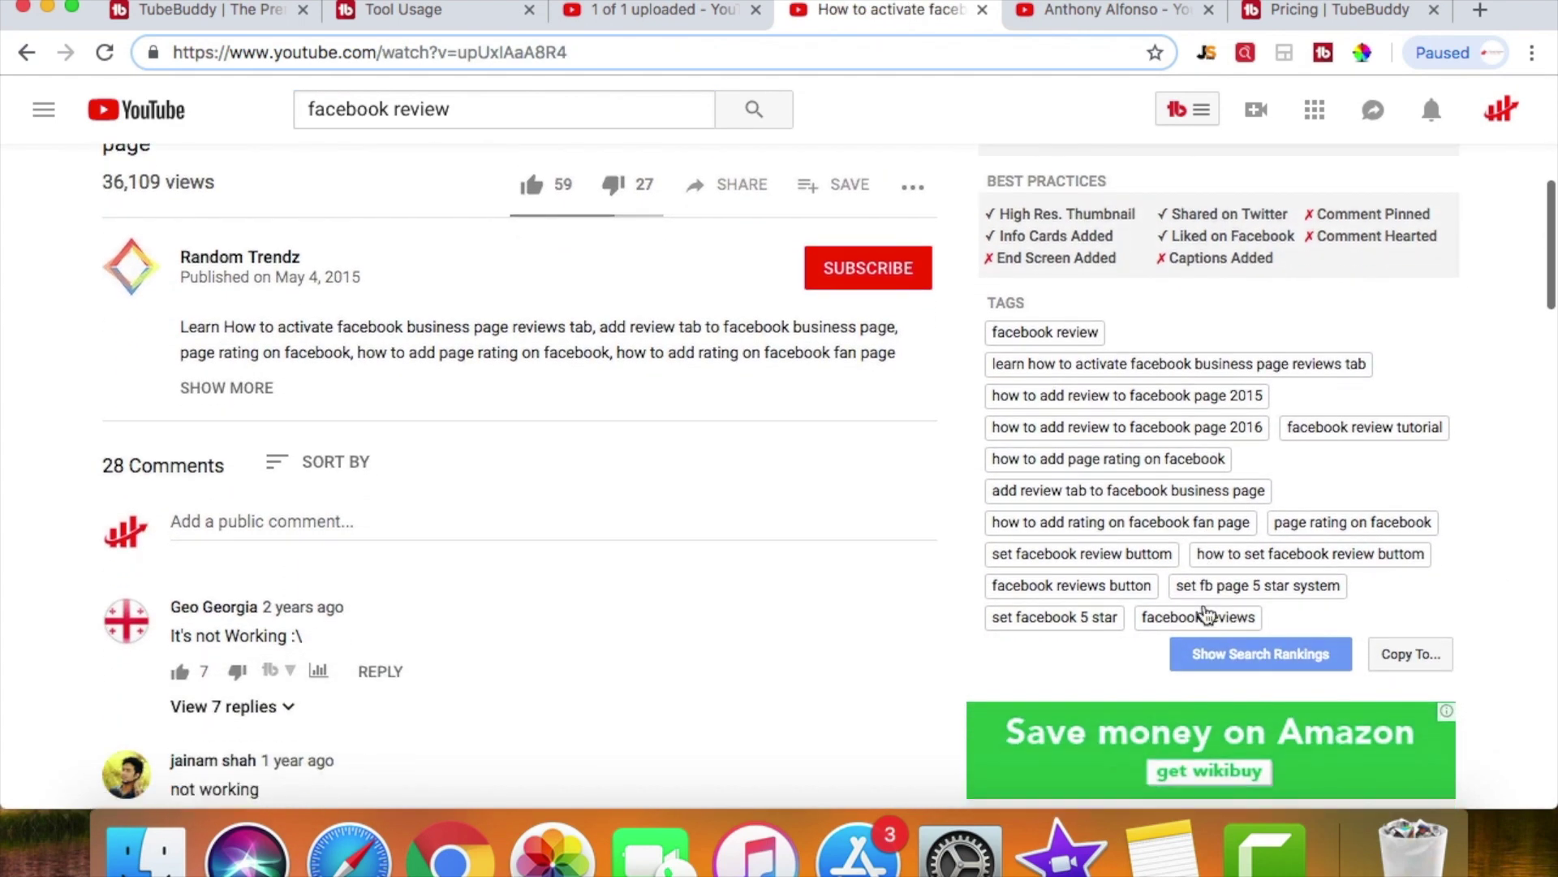
left_click(1274, 670)
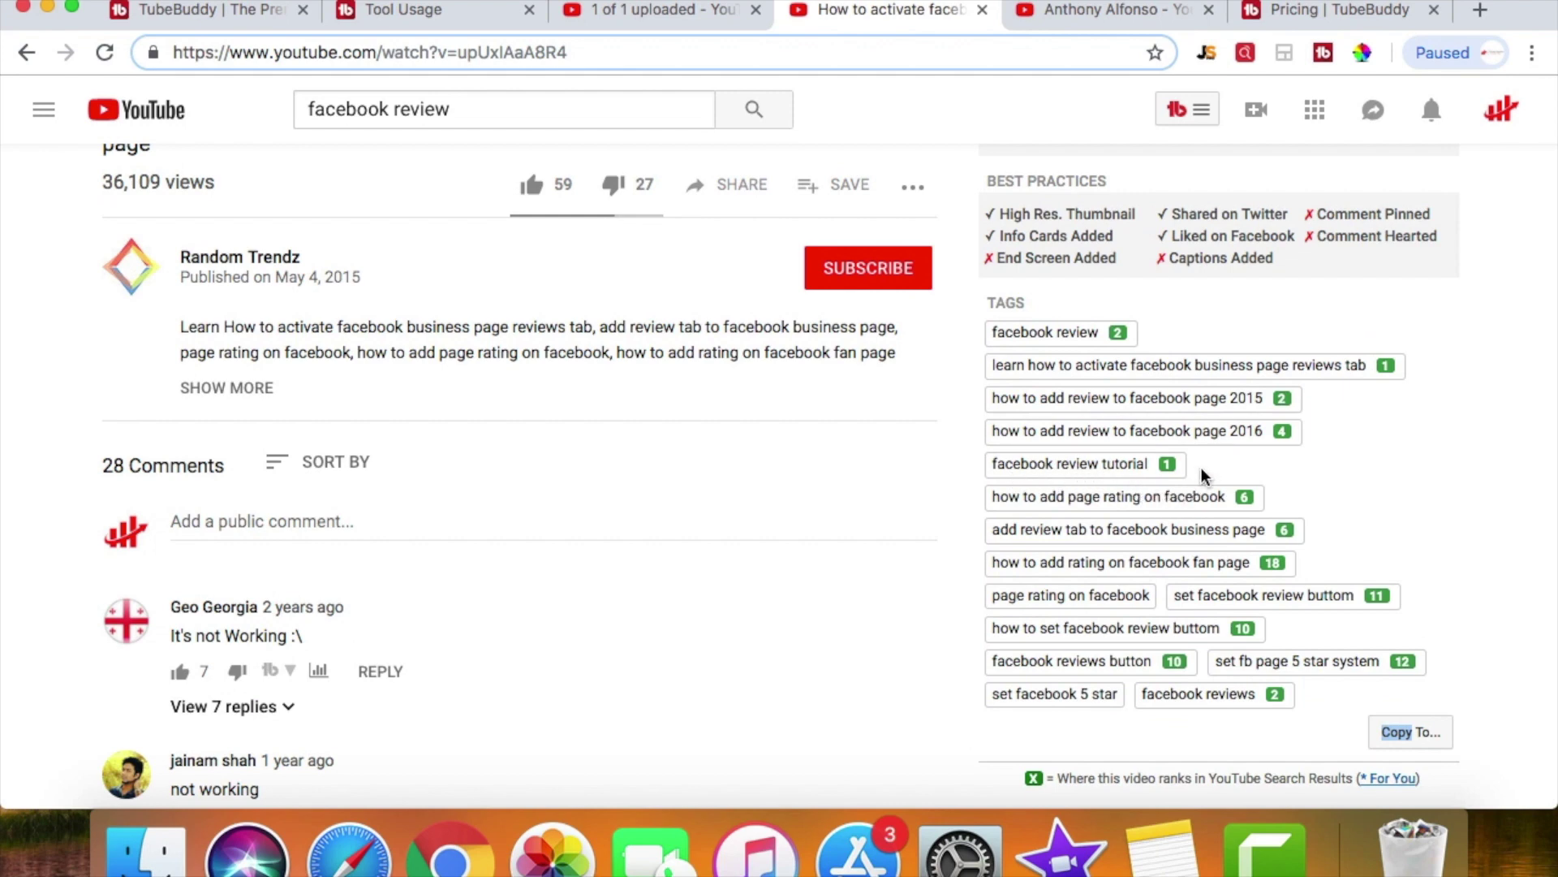
scroll(1195, 466, "down", 1)
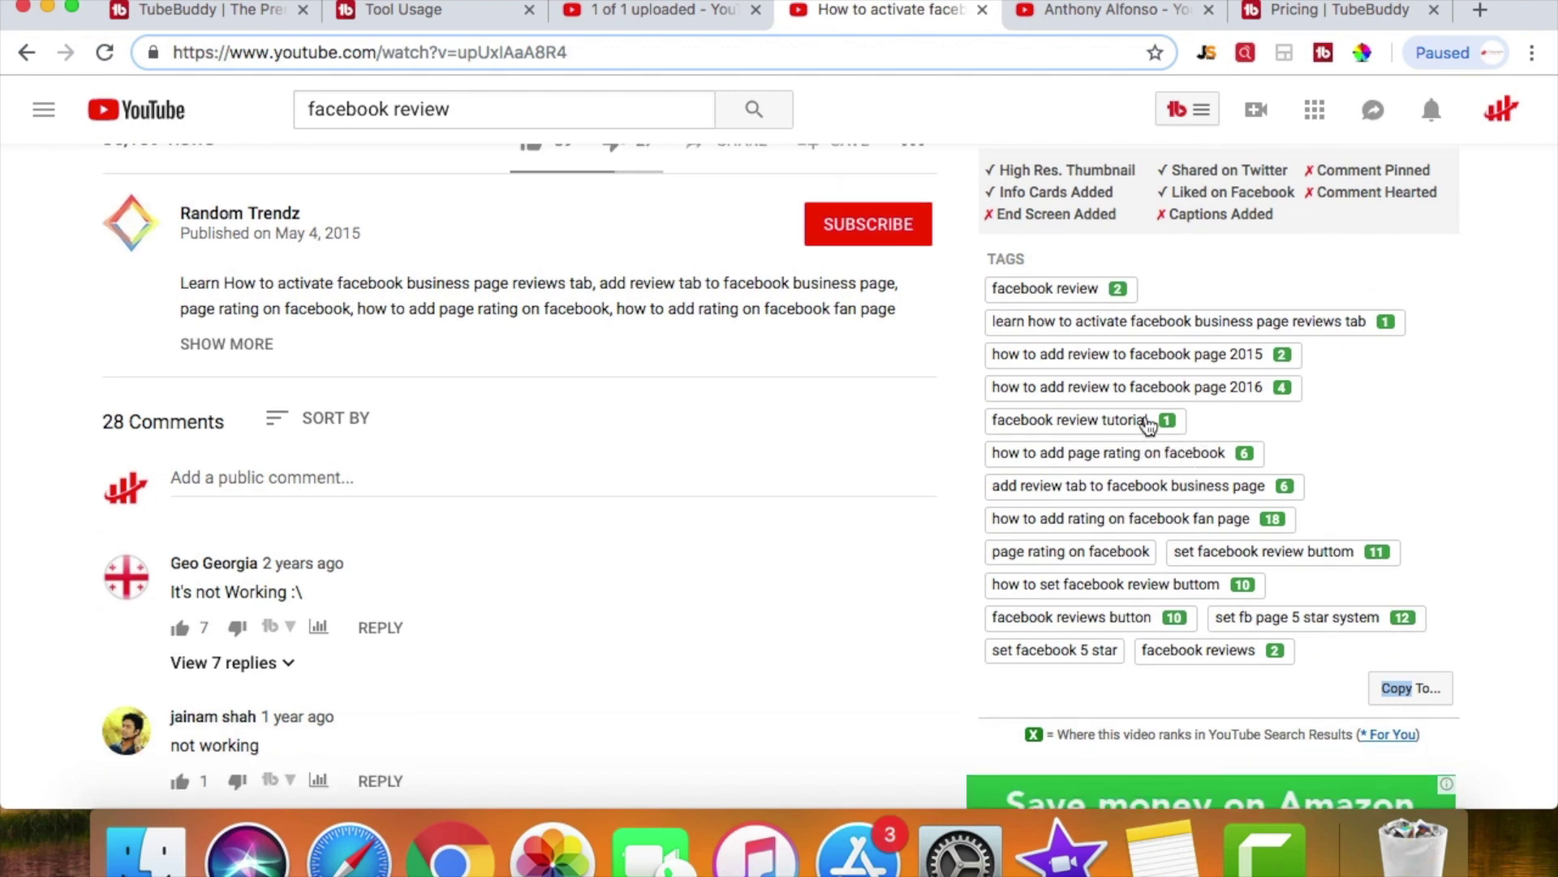
left_click(620, 12)
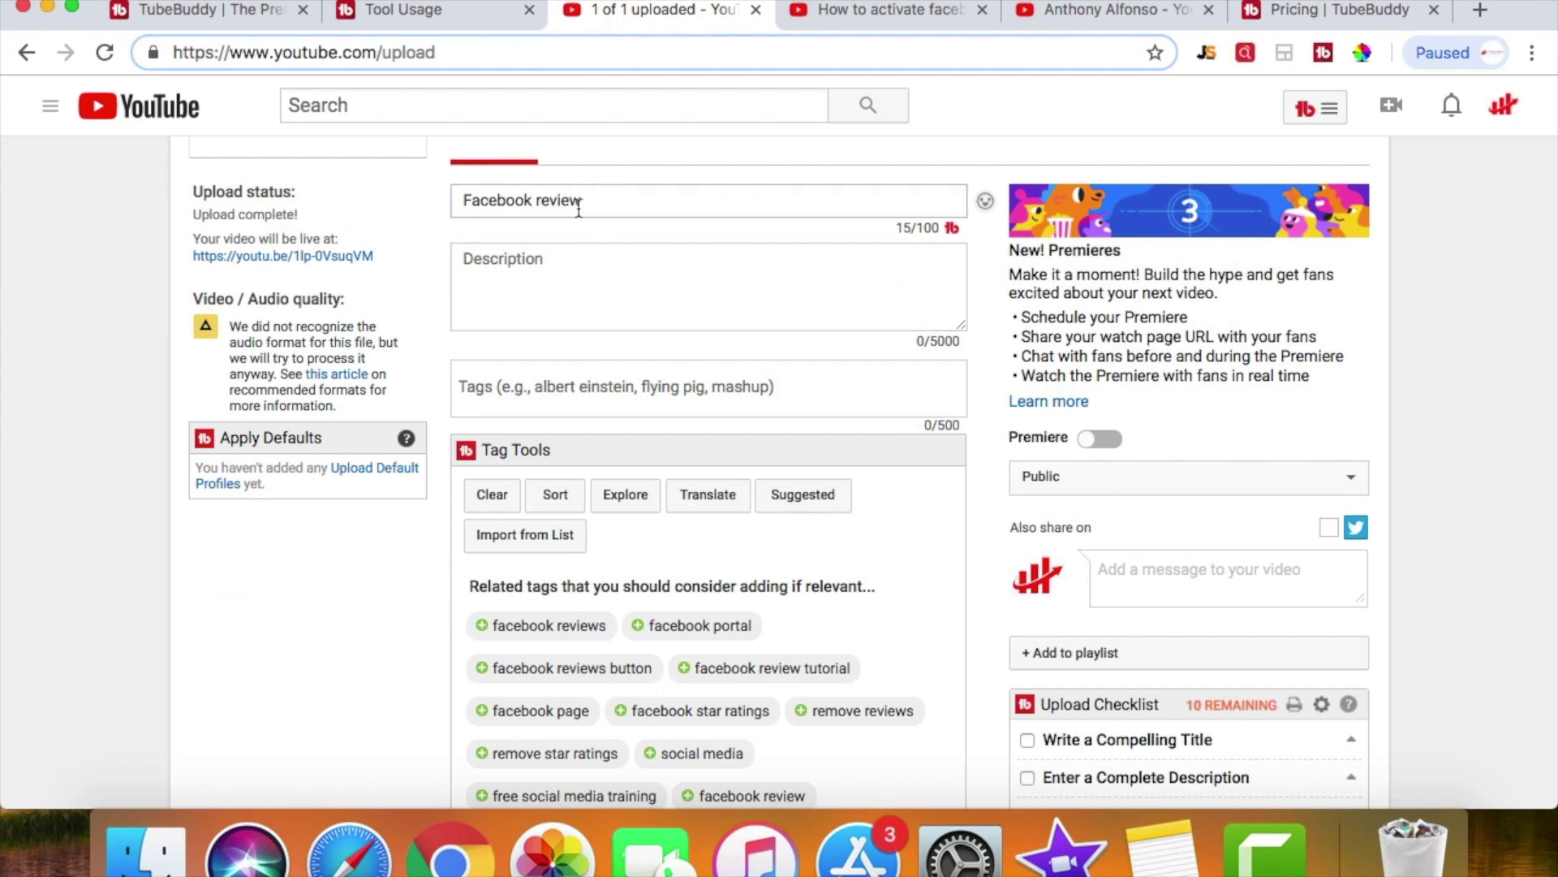
scroll(640, 544, "down", 4)
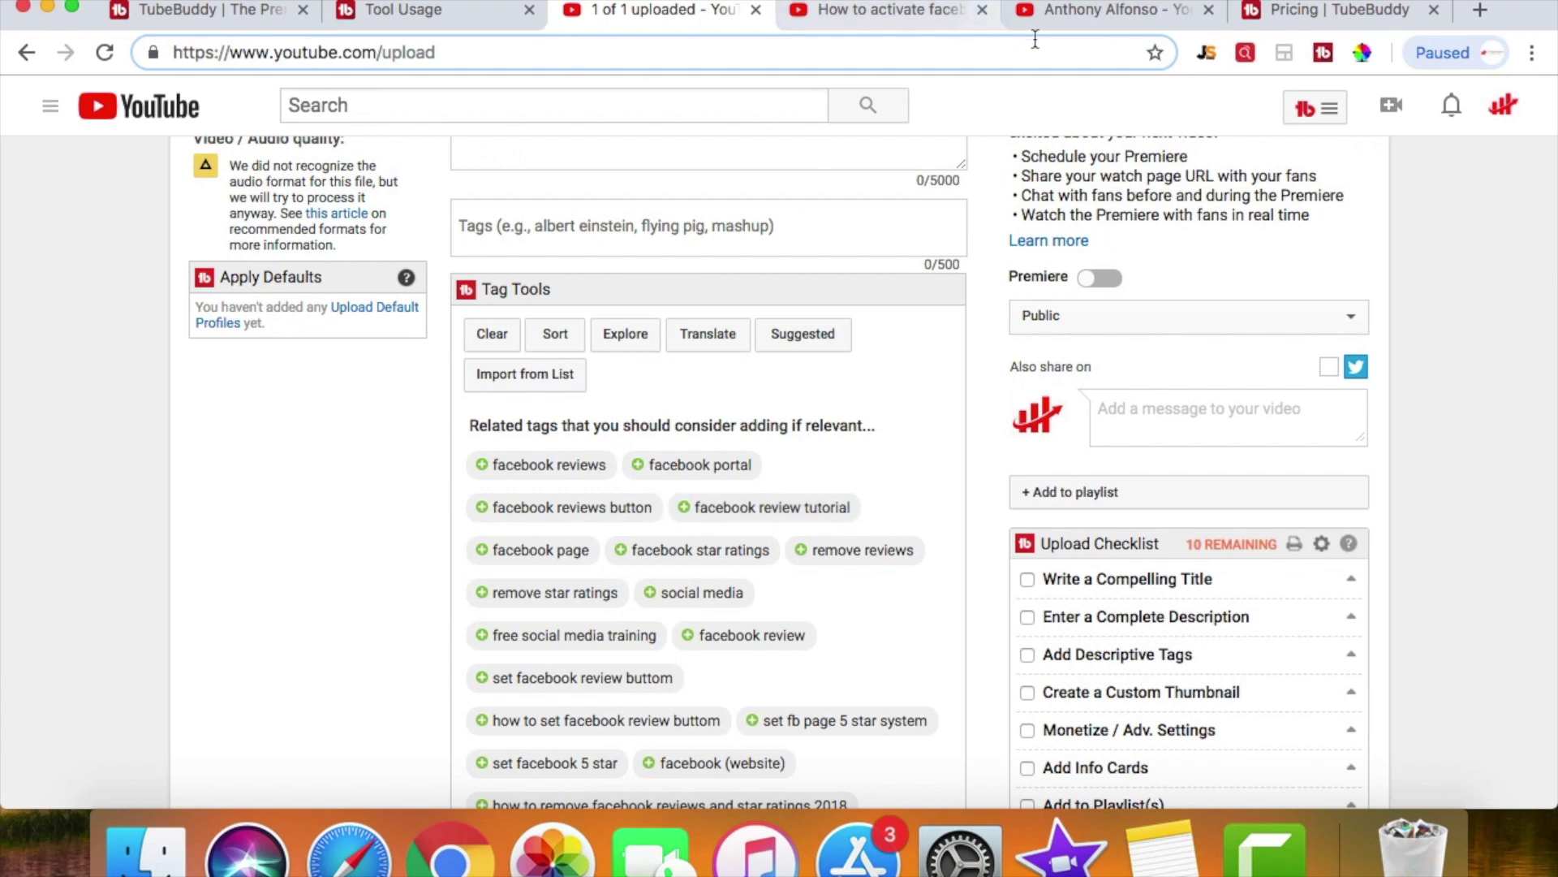
left_click(913, 17)
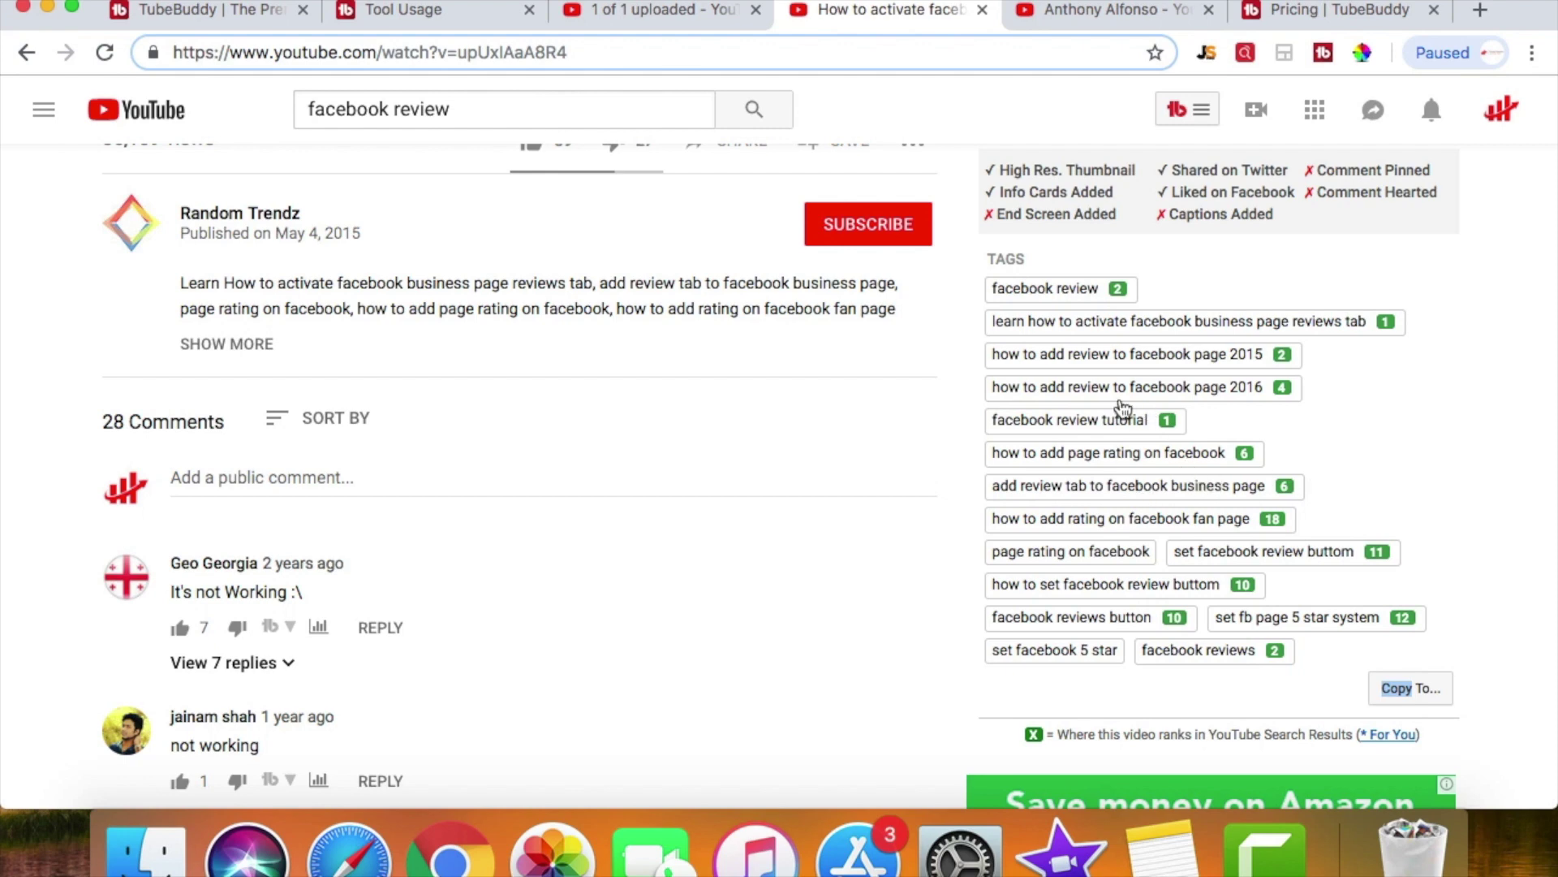
scroll(1084, 365, "up", 10)
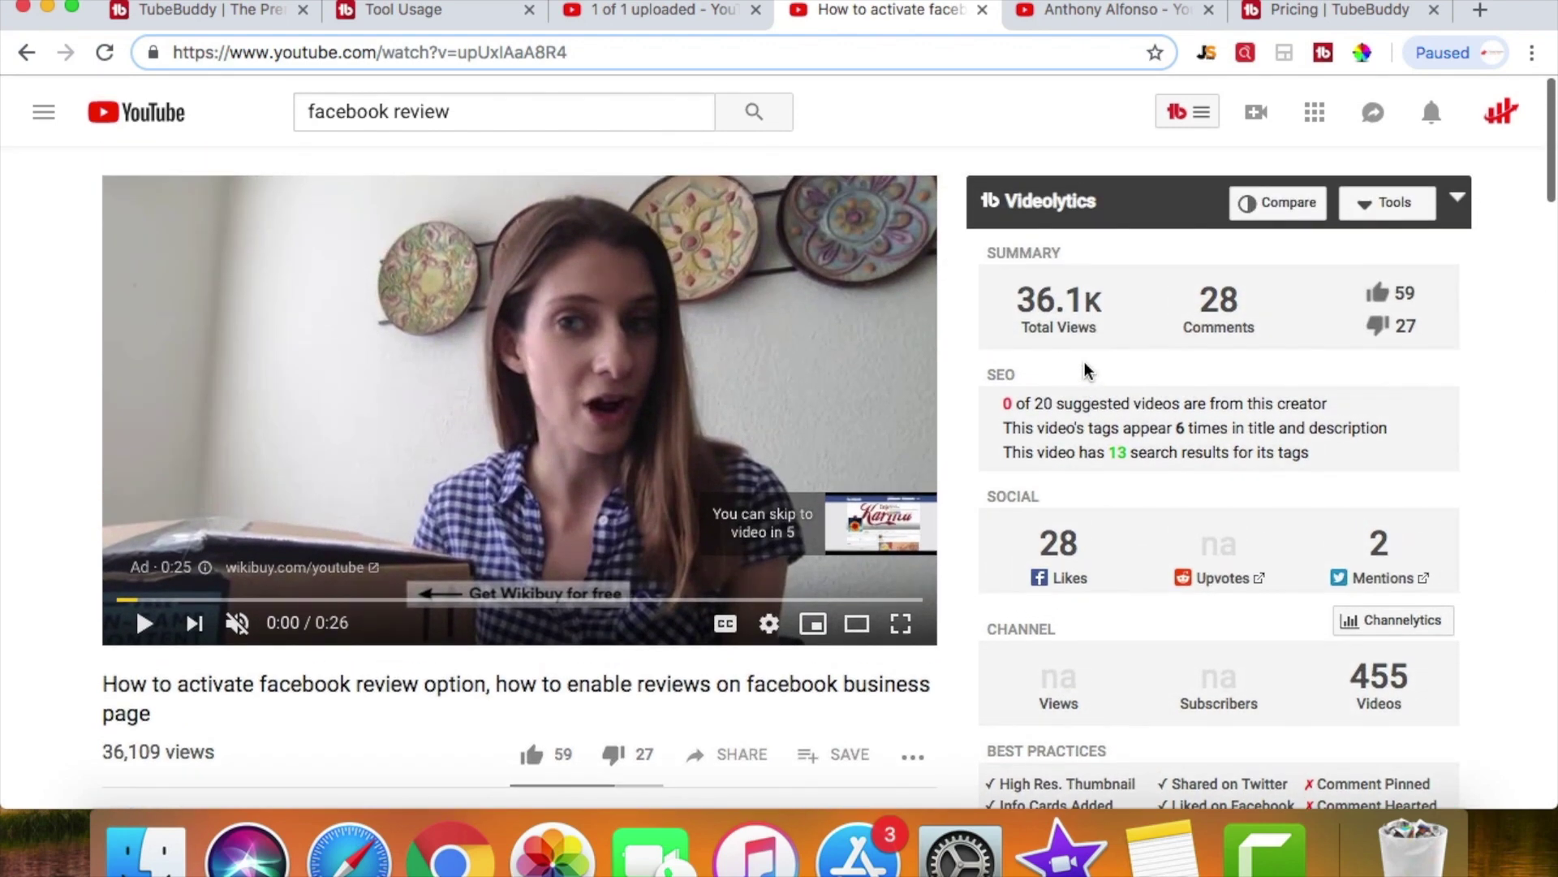
left_click(731, 12)
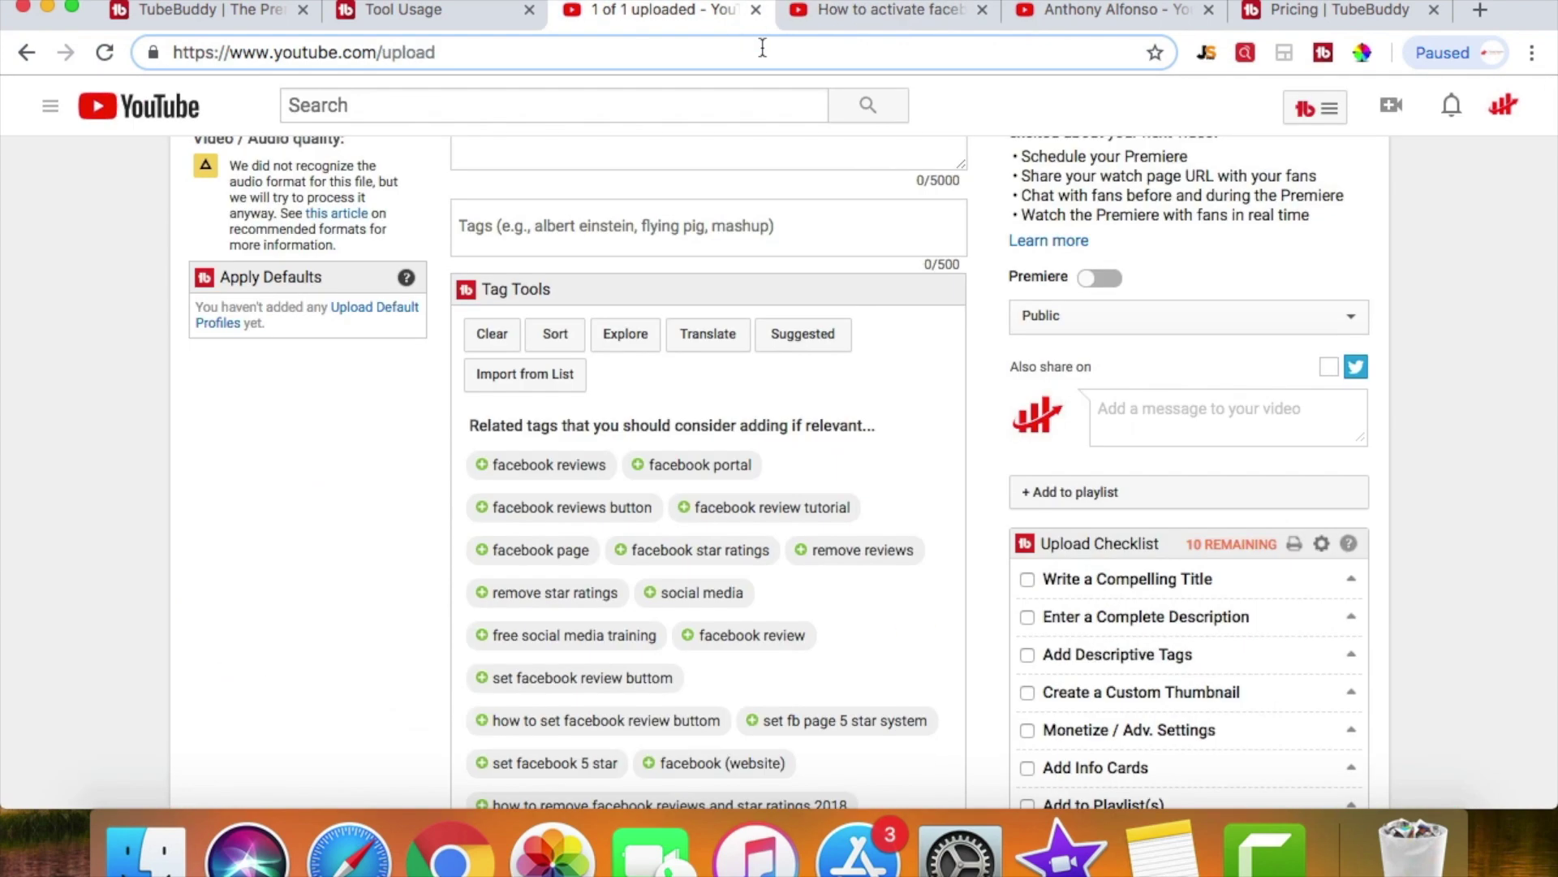
scroll(625, 350, "up", 4)
- Replace the title 'Facebook review' with 'Get more instagram likes'
triple_click(615, 346)
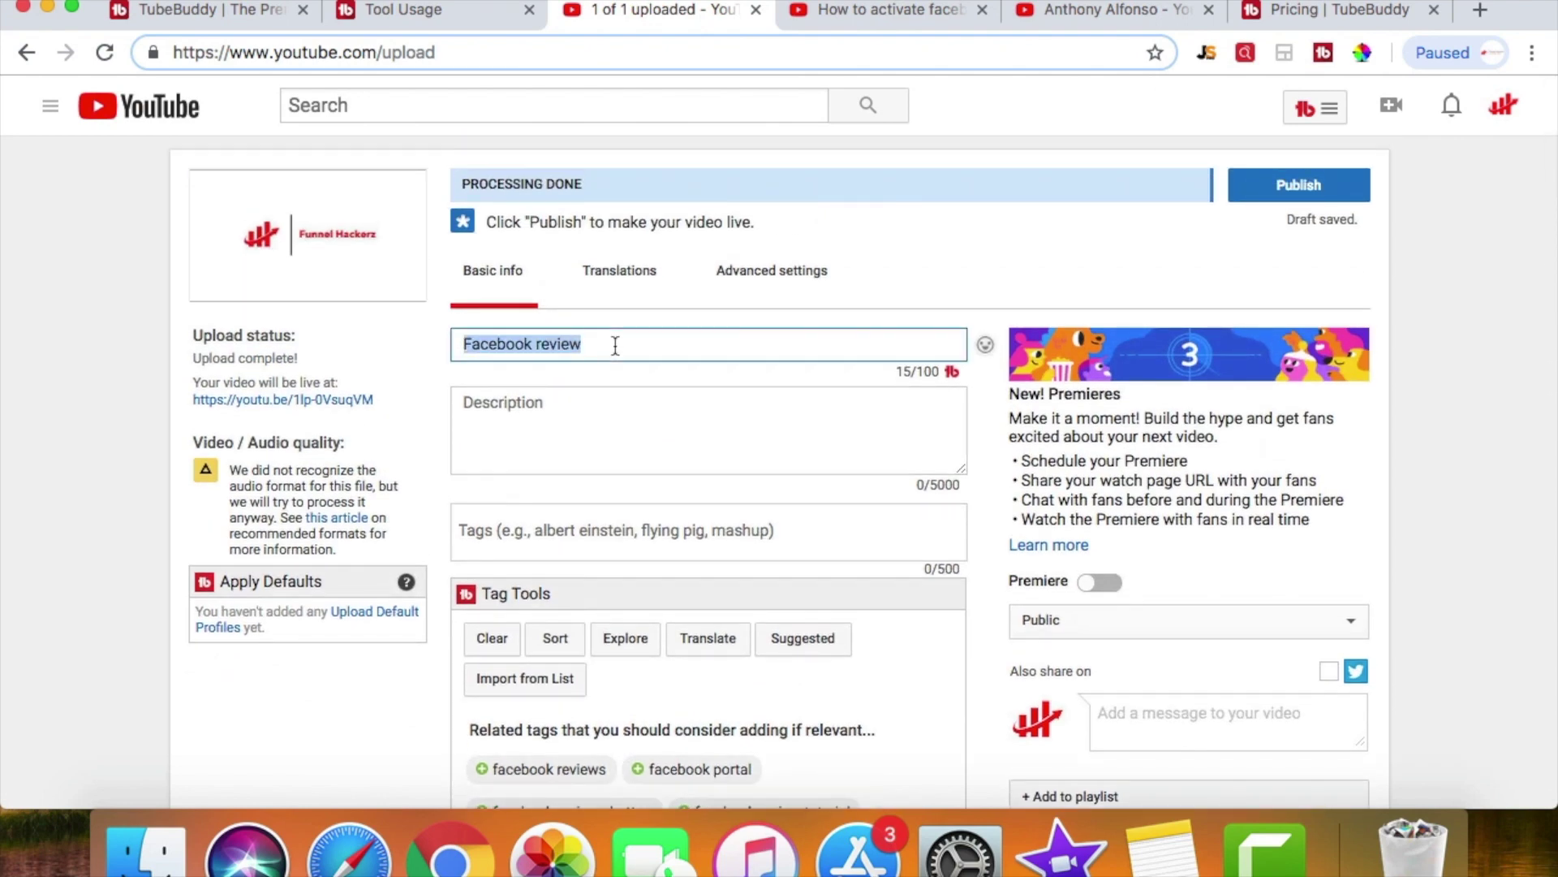
key("BackSpace")
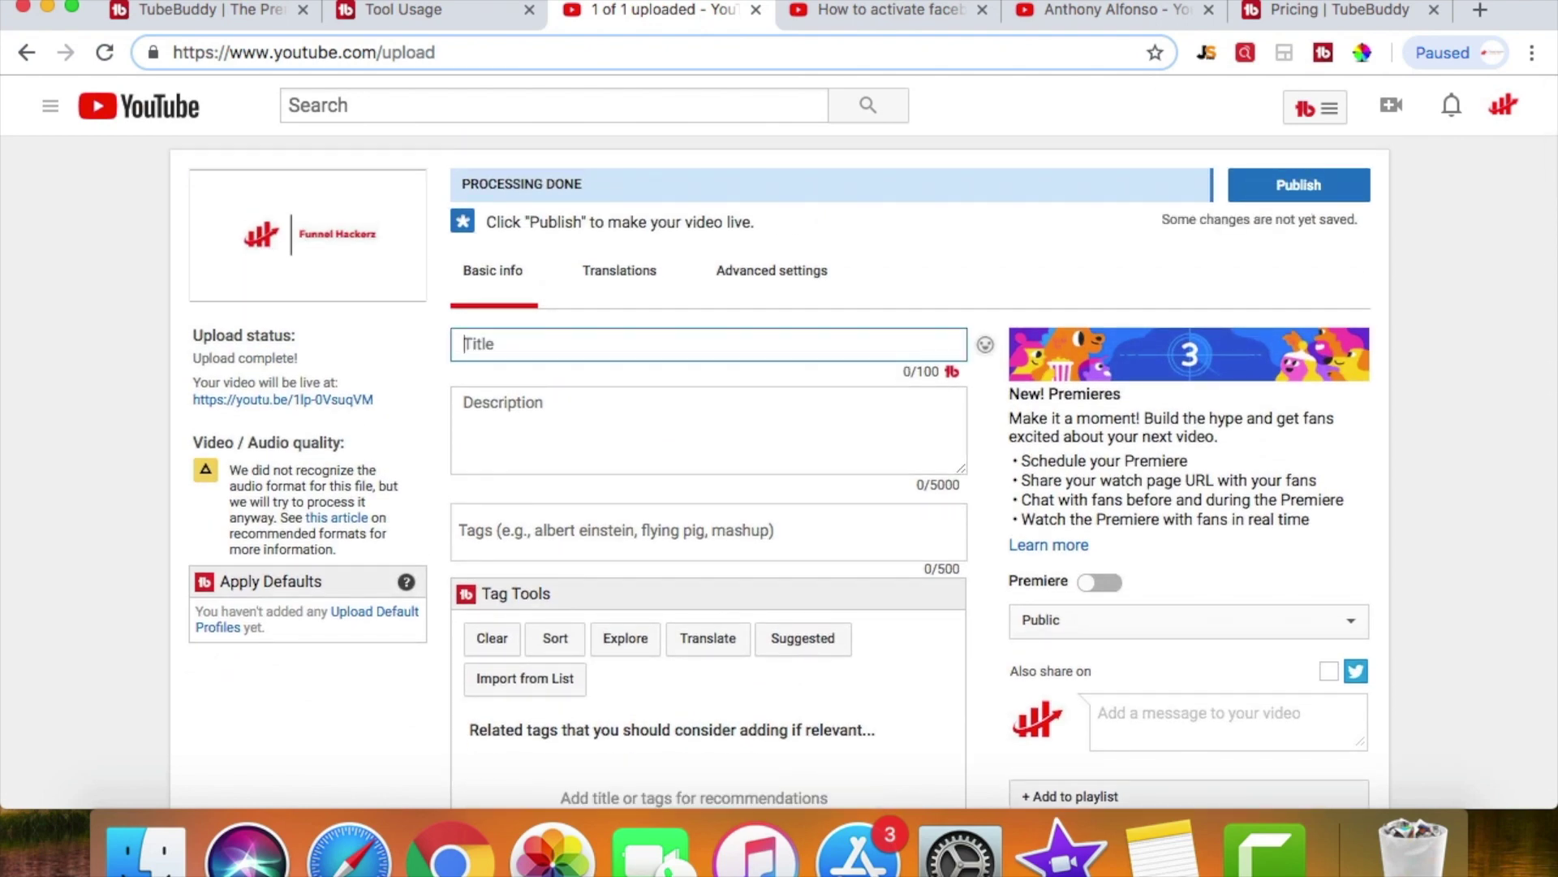
type("Get more instagram li")
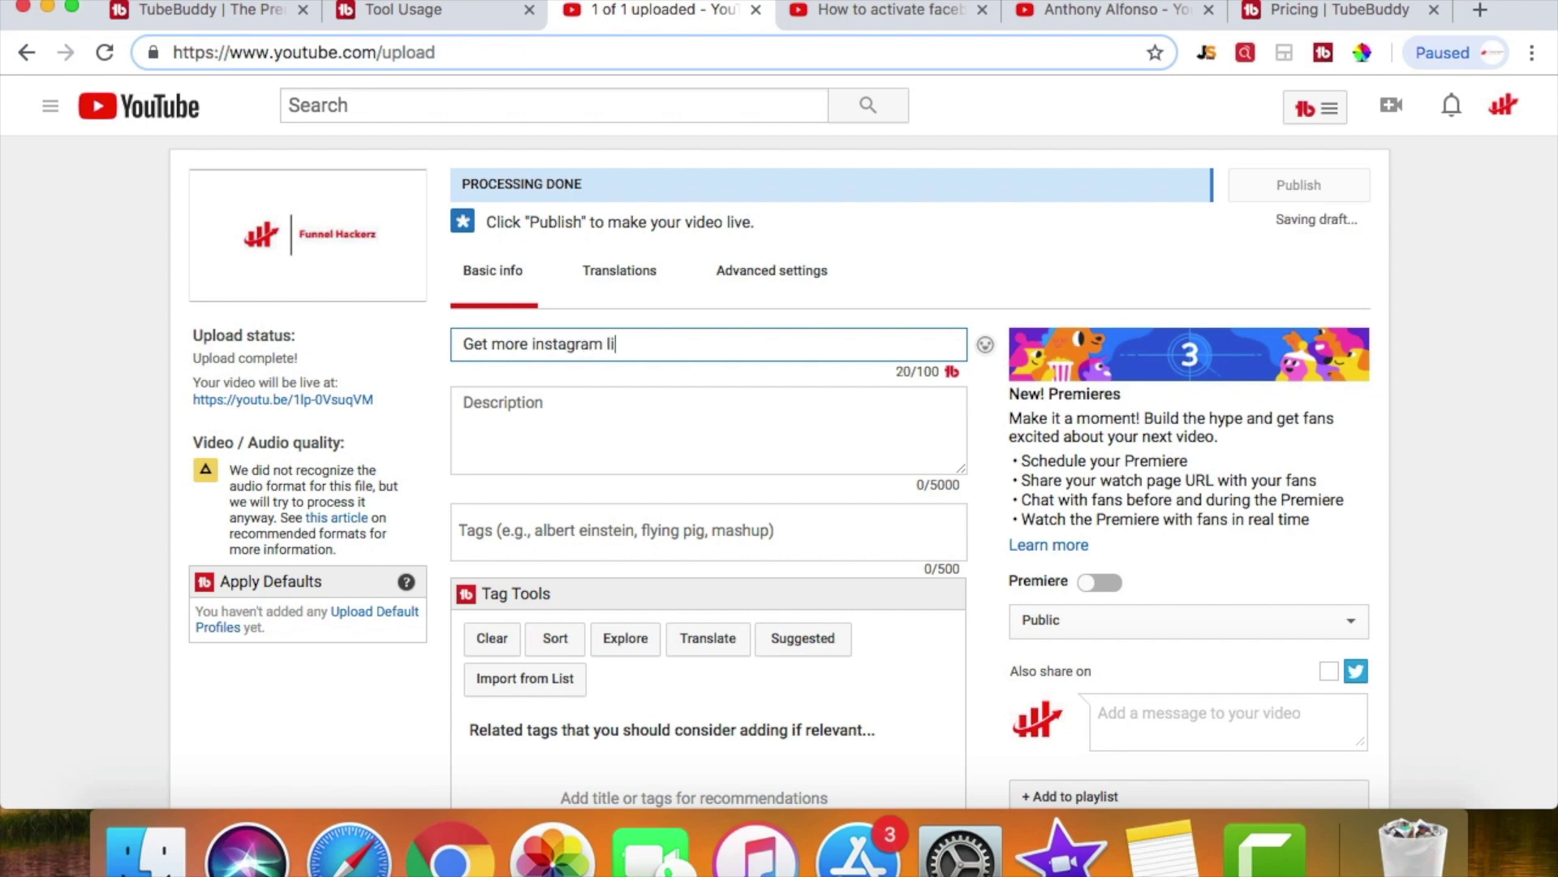
type("kes")
- Scroll through the new Instagram-focused related tag suggestions like 'instagram followers'
scroll(680, 410, "down", 6)
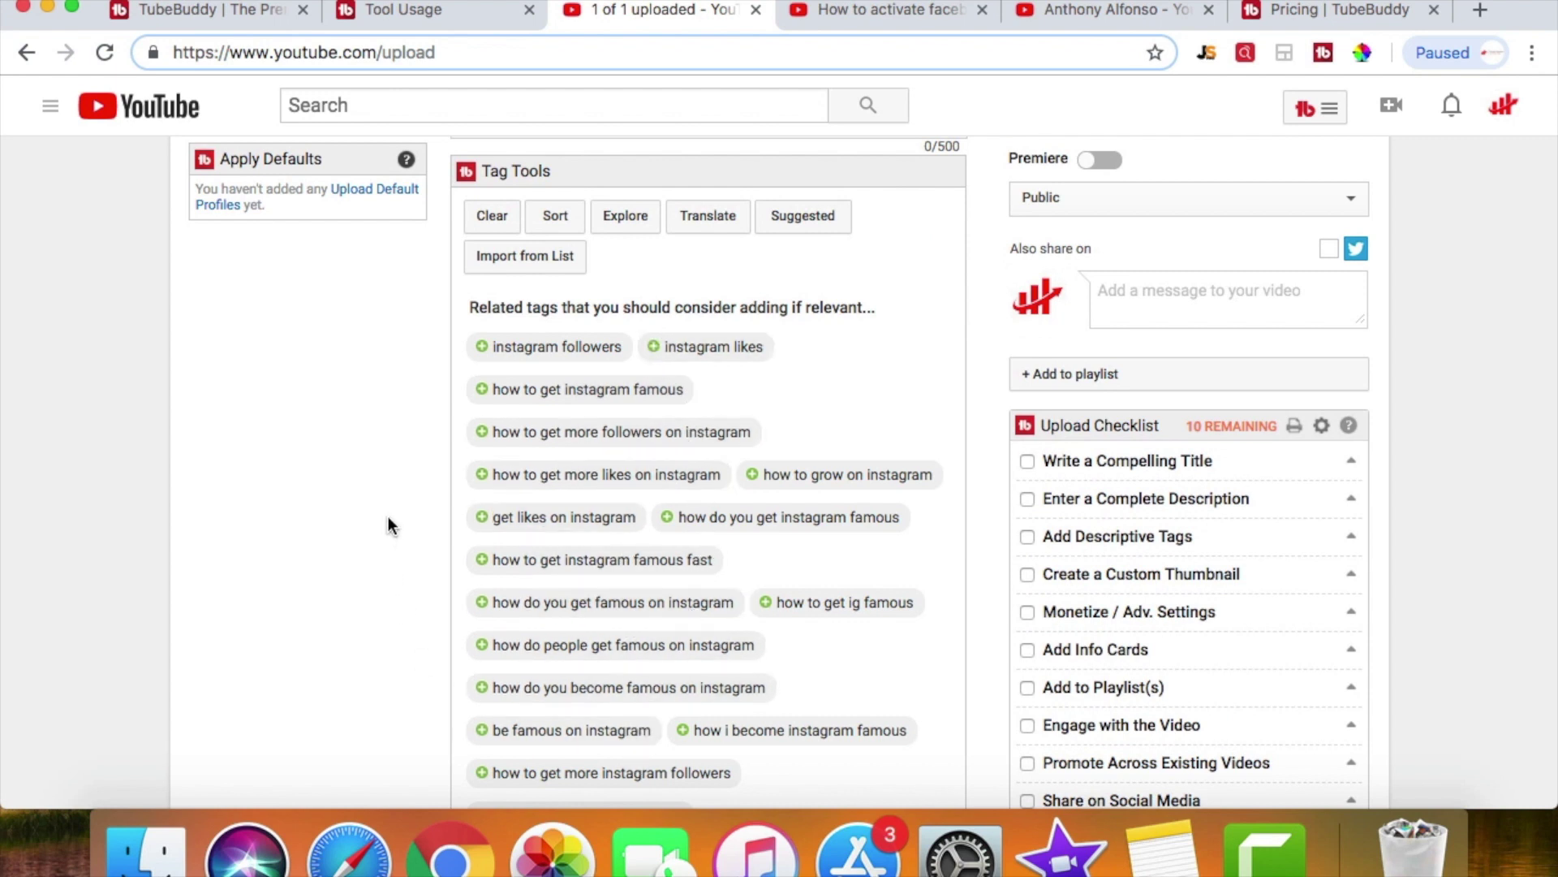
scroll(388, 516, "up", 5)
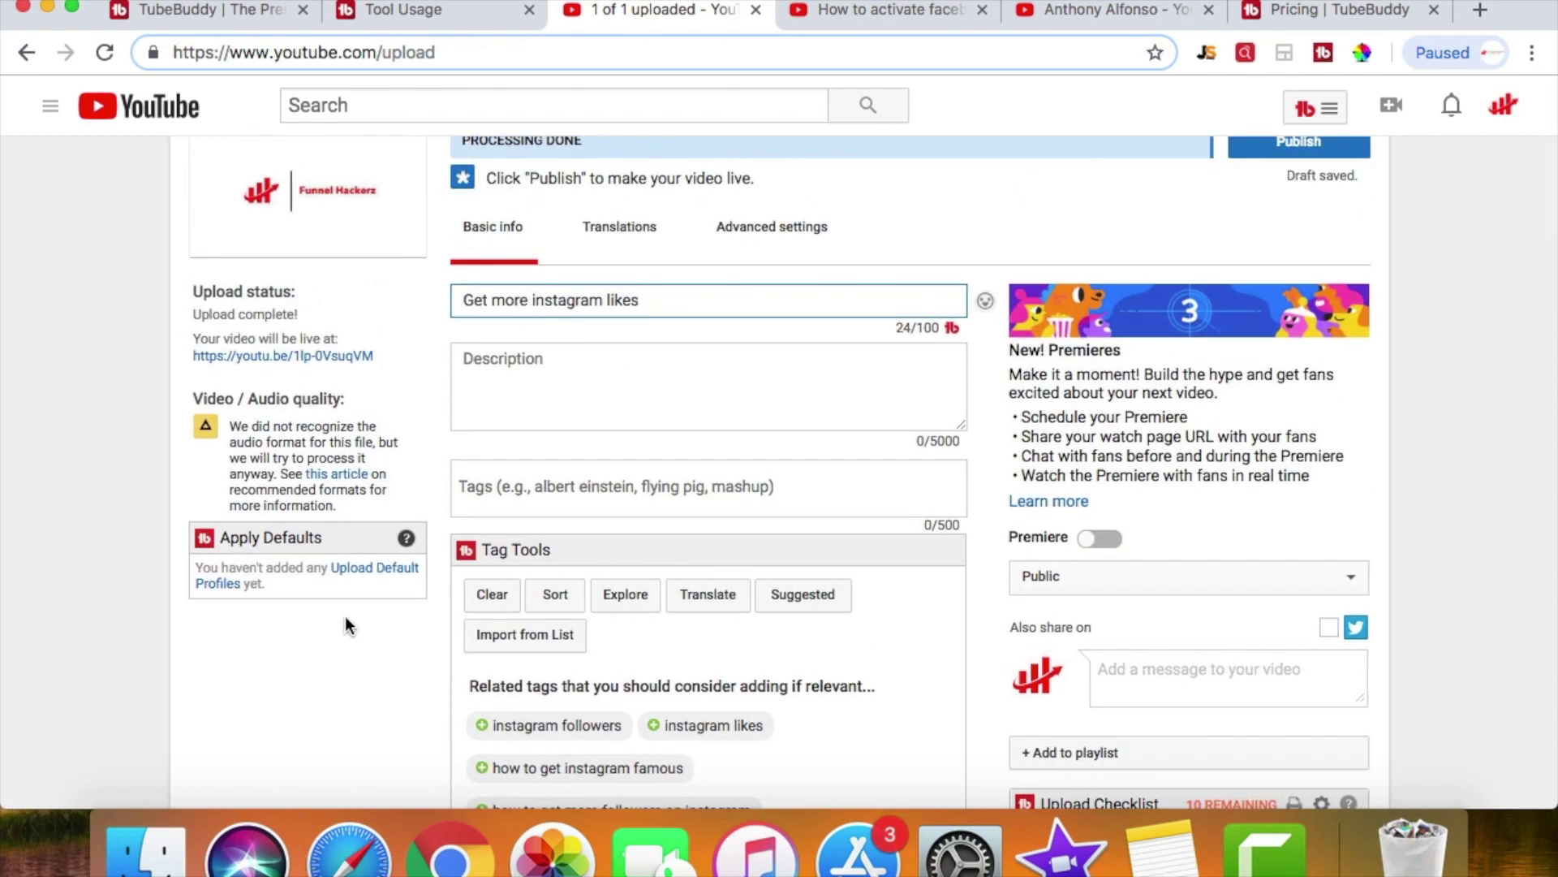
scroll(366, 630, "down", 4)
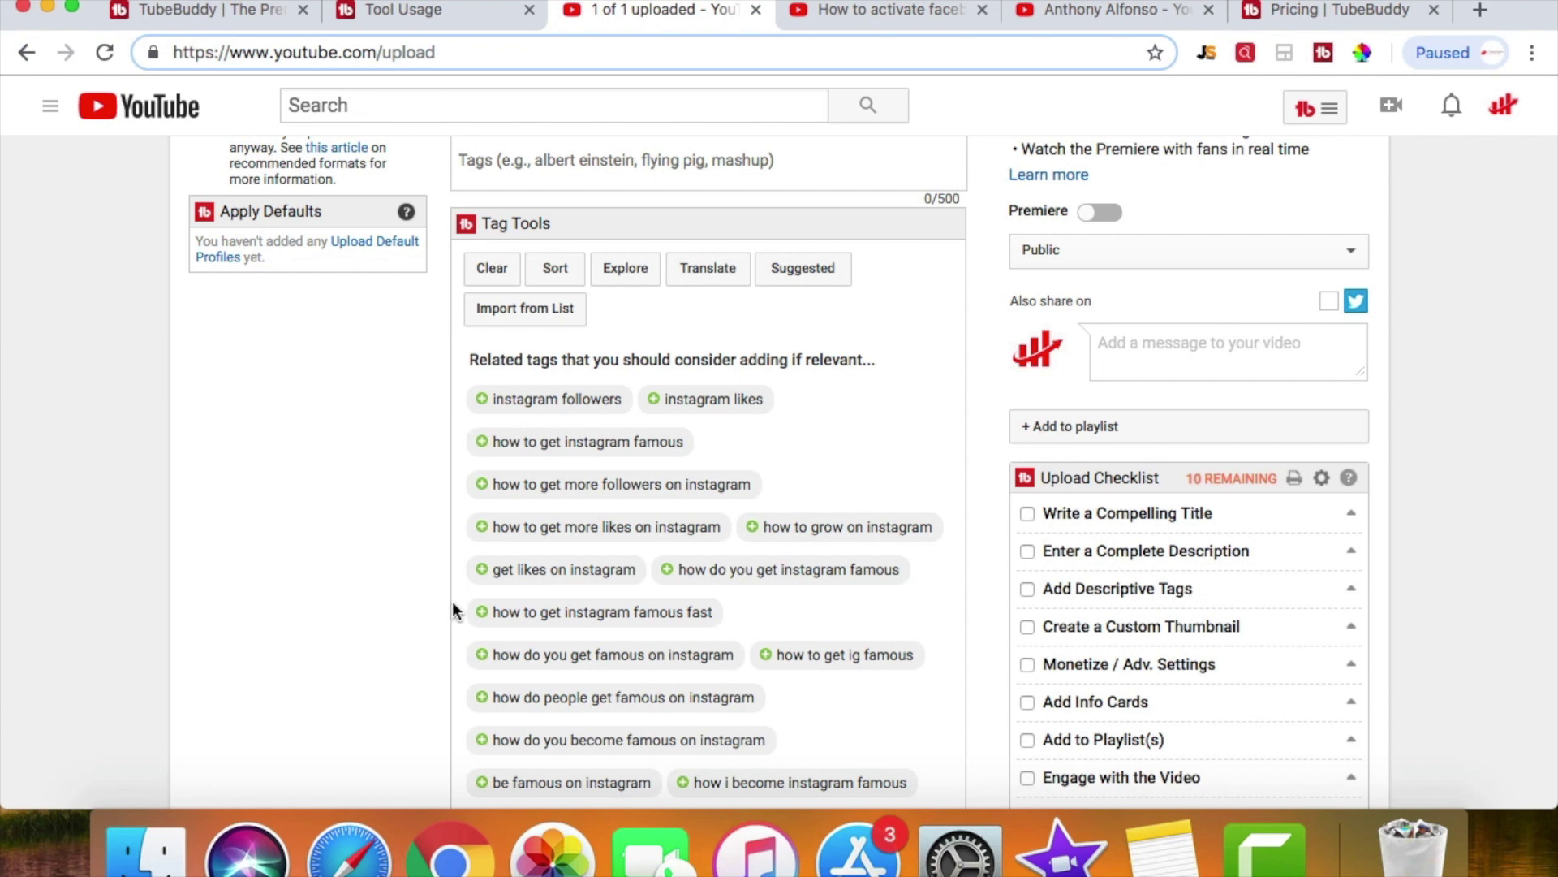
scroll(452, 605, "down", 2)
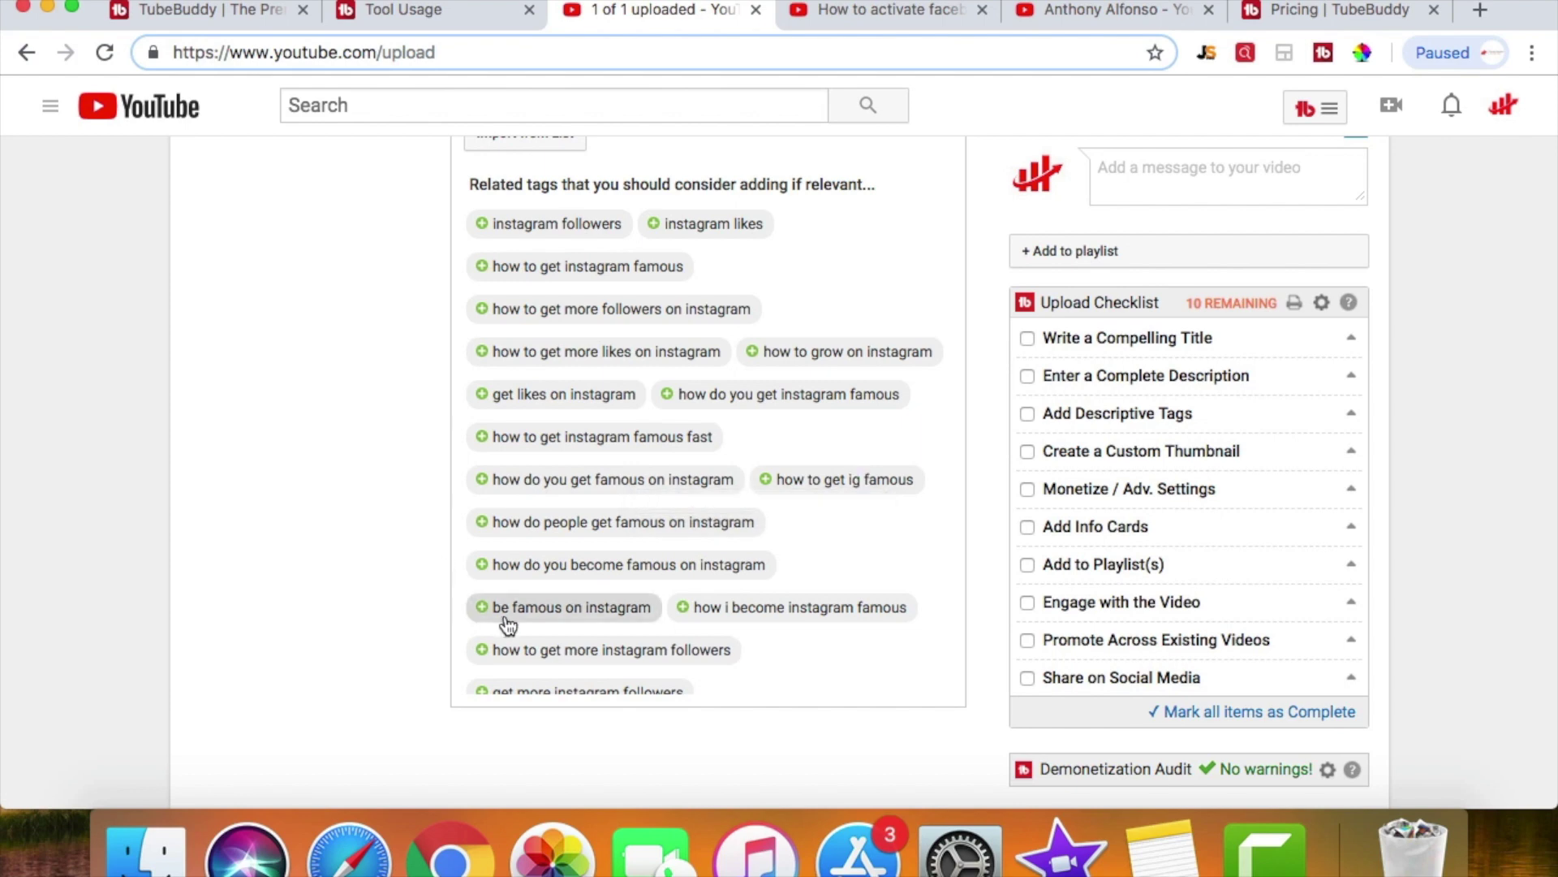
scroll(365, 441, "up", 10)
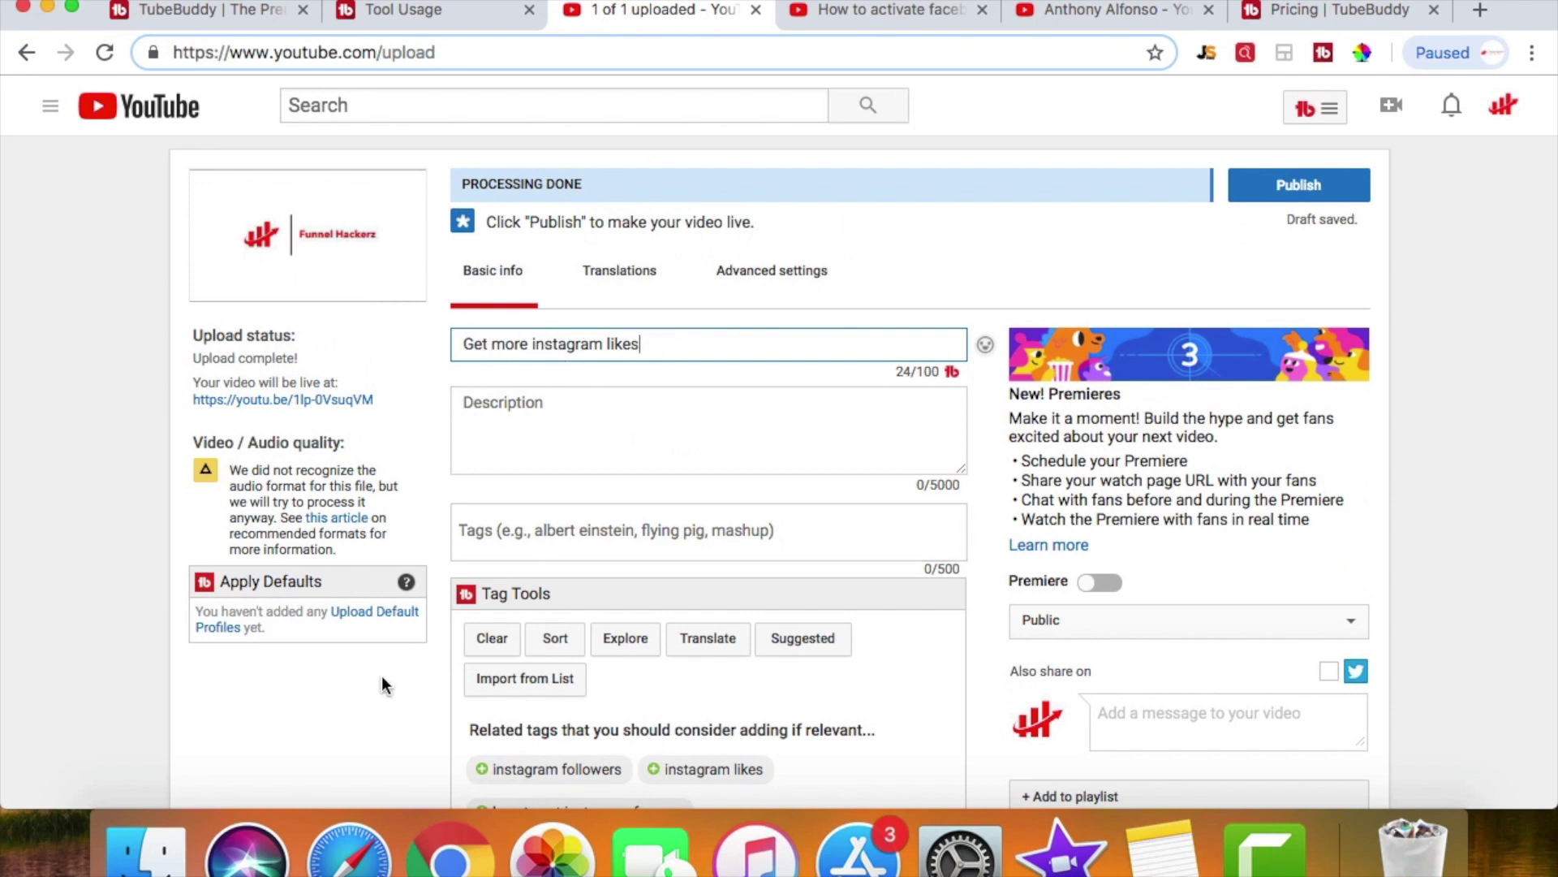
scroll(382, 678, "down", 5)
scroll(381, 684, "down", 2)
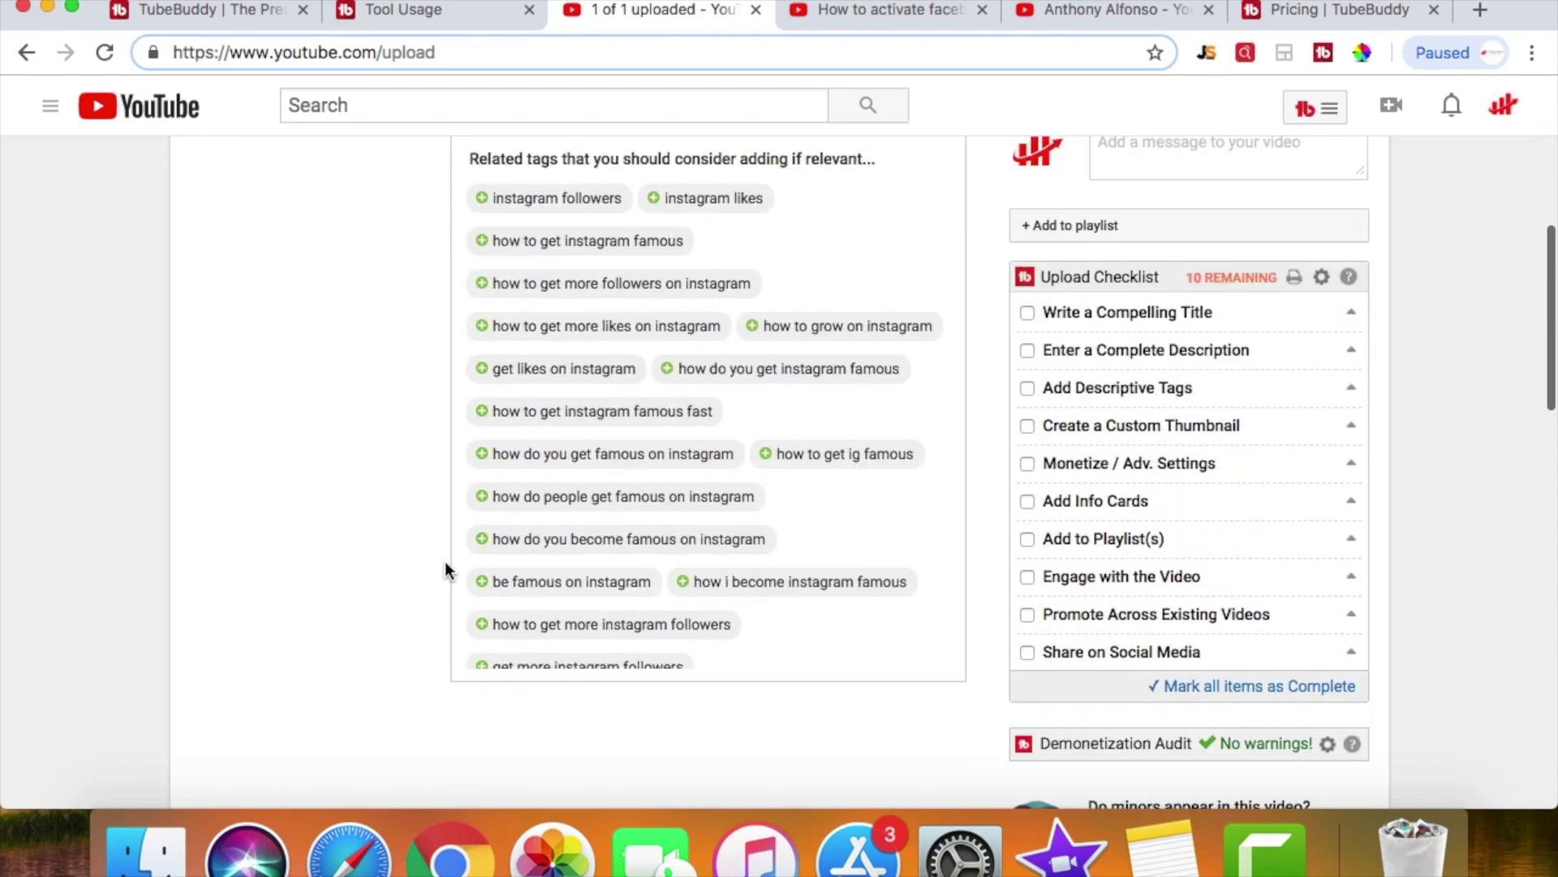
scroll(430, 439, "up", 7)
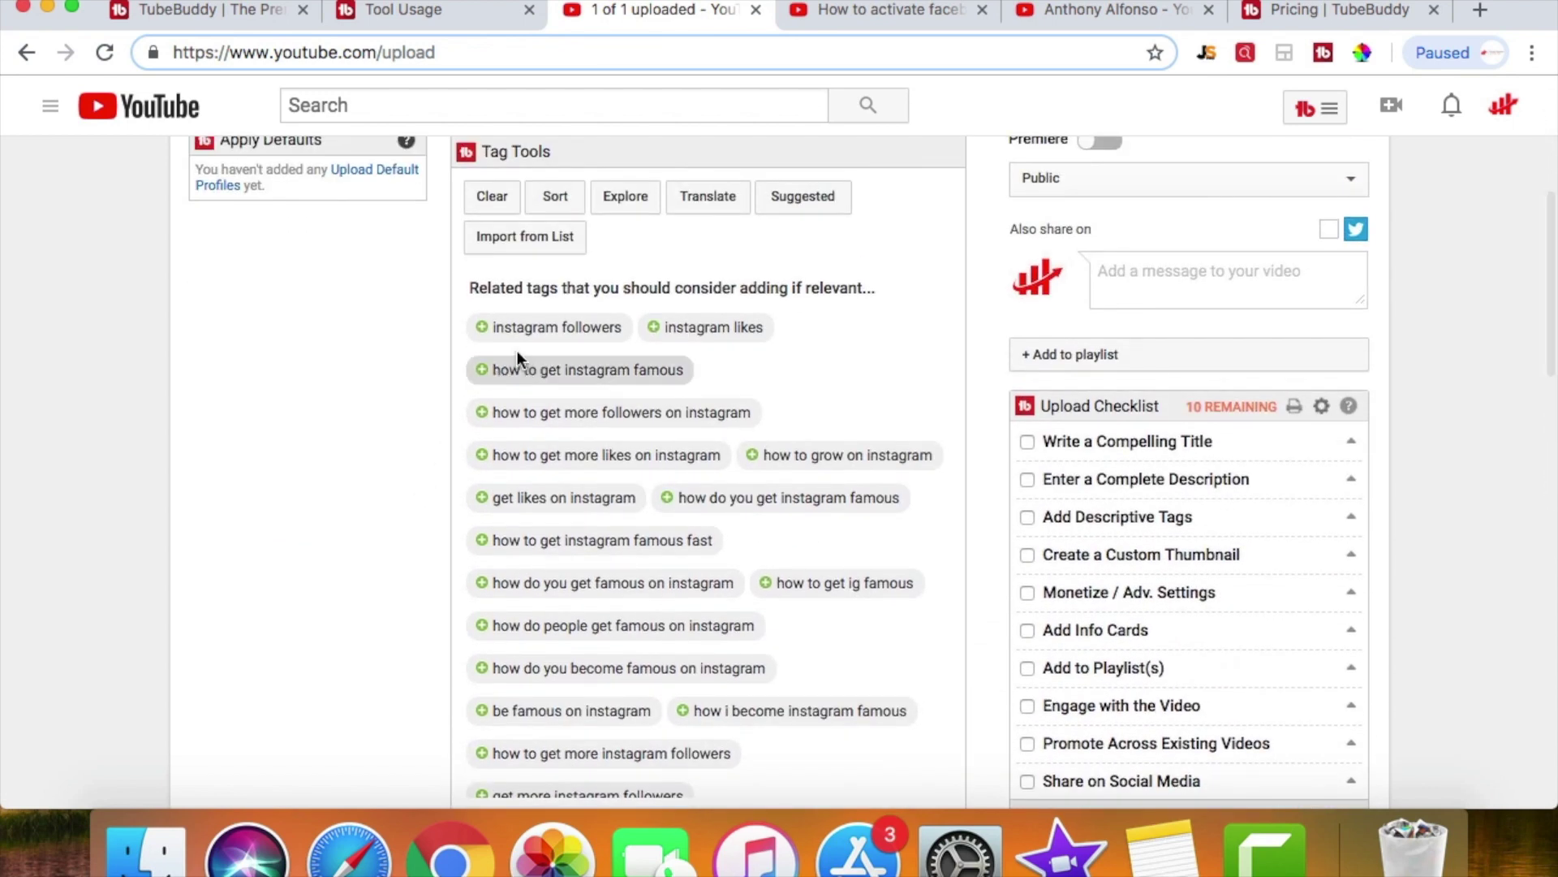
scroll(794, 441, "down", 2)
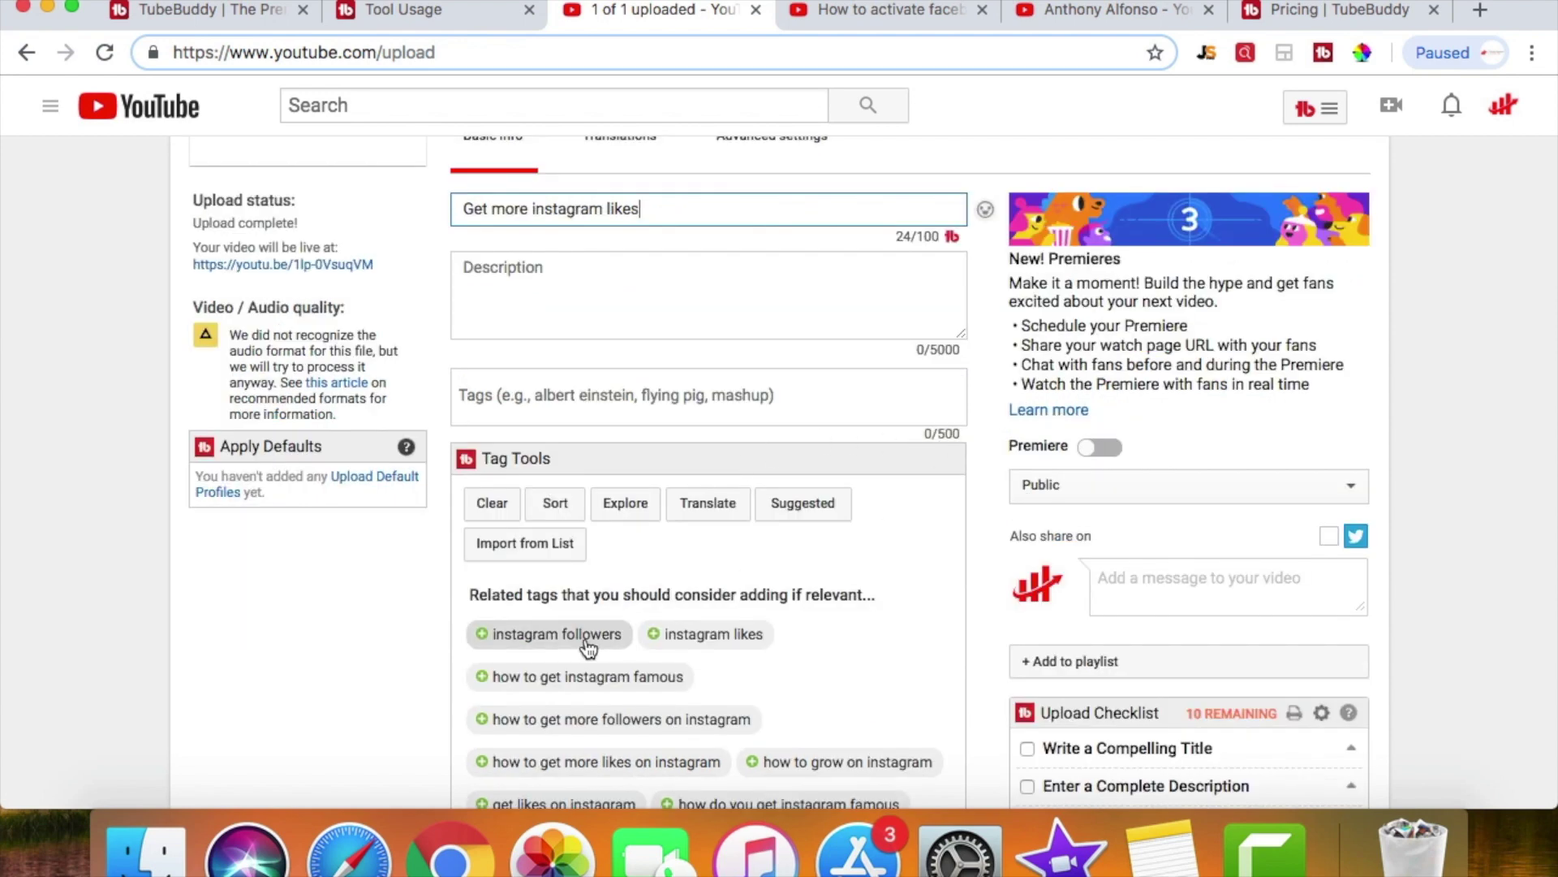
left_click(486, 637)
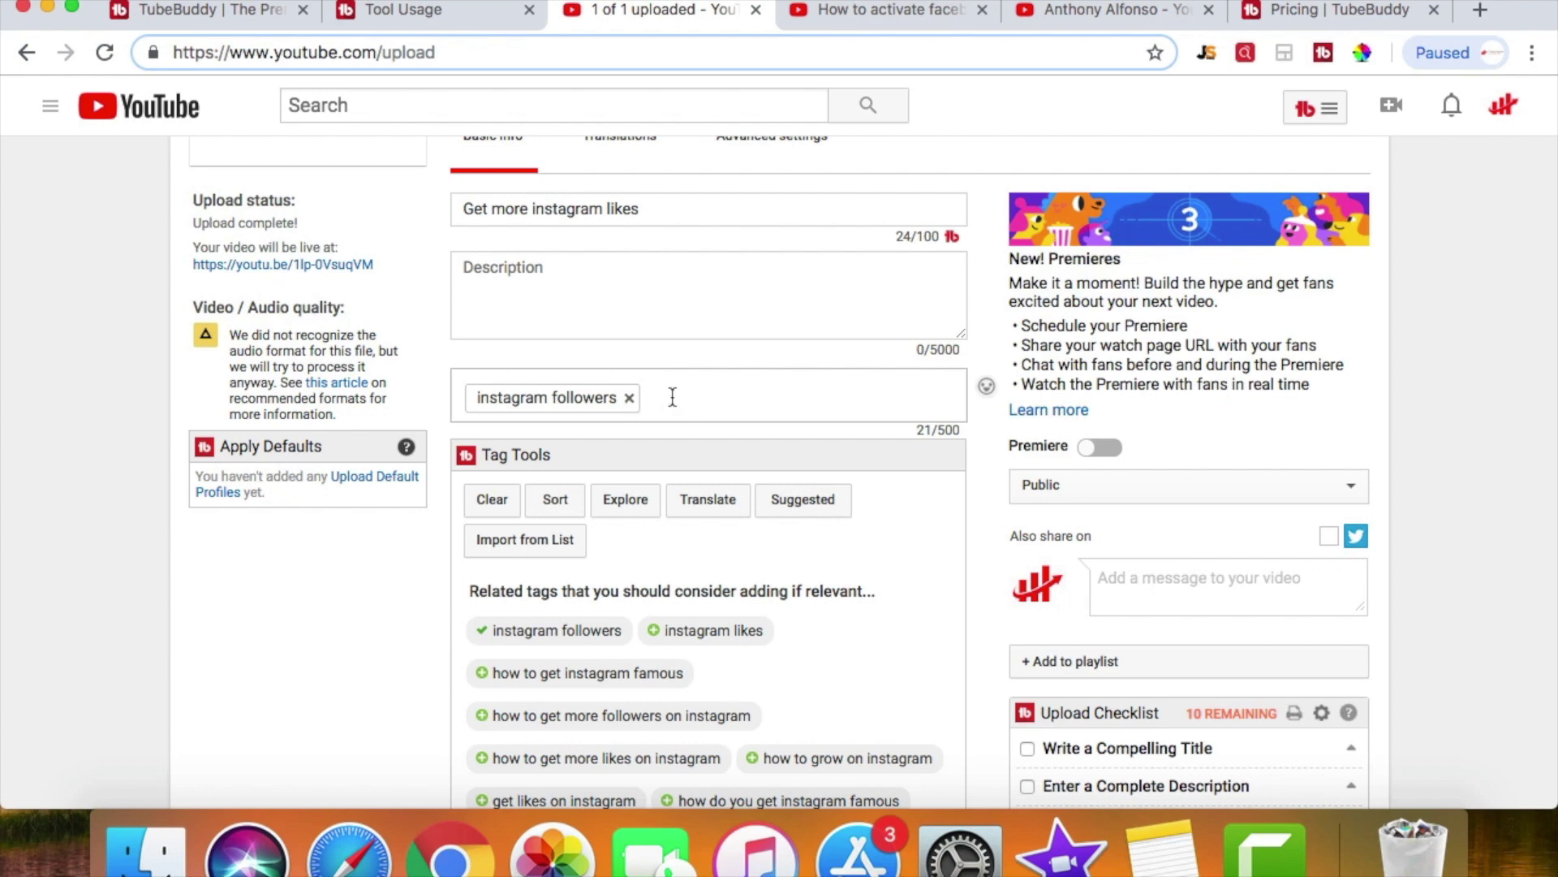
scroll(673, 397, "up", 3)
scroll(695, 499, "down", 2)
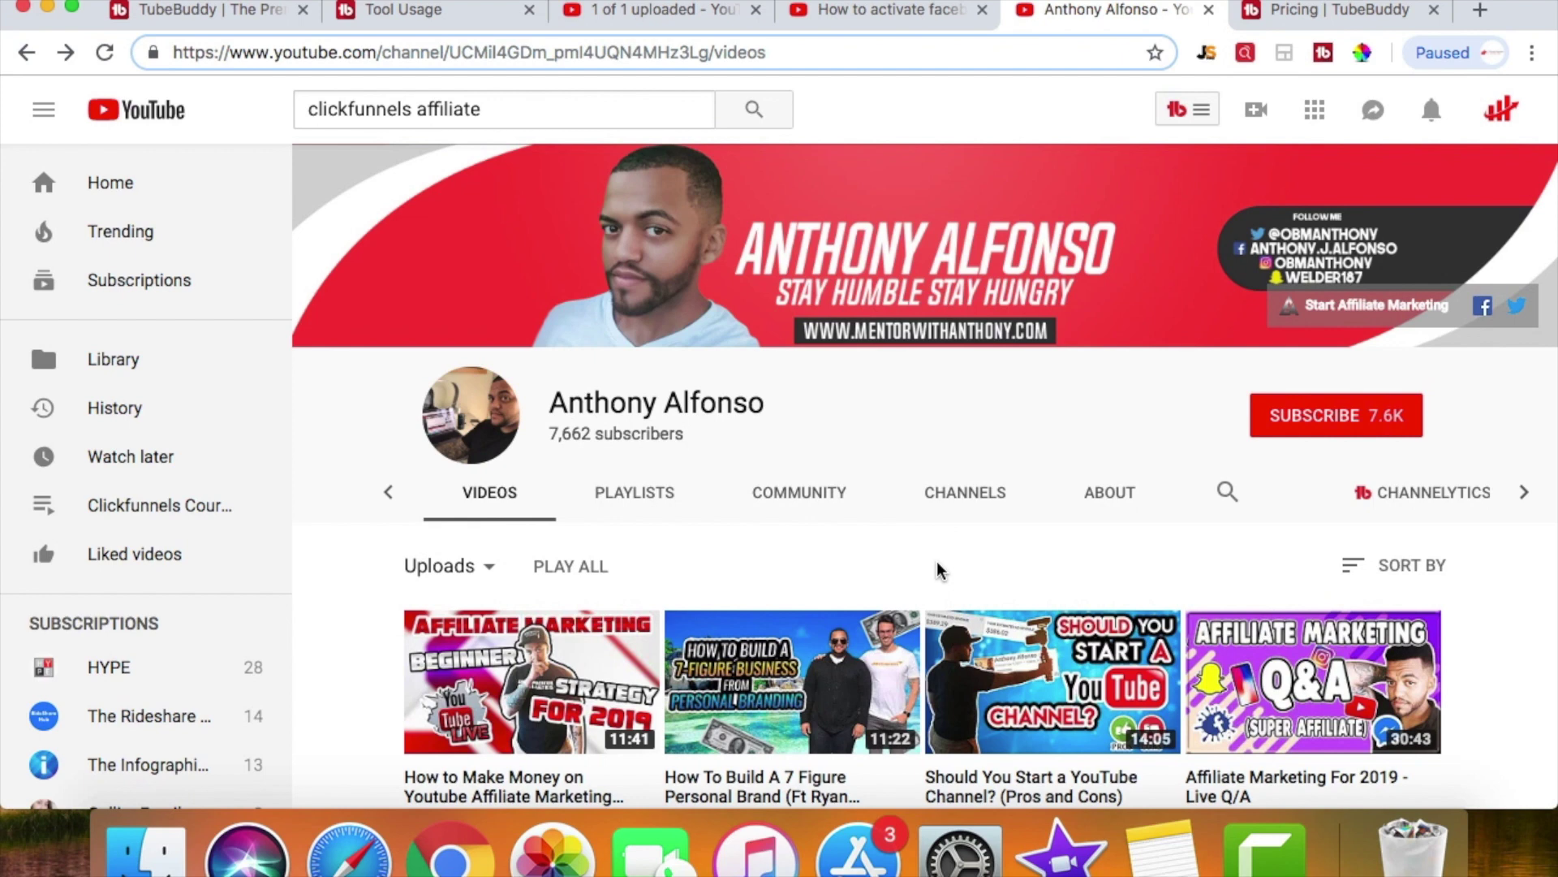
- From the competitor's Videos grid, open 'How to Make Money on Youtube Affiliate Marketing 2019 [EXPLAINED]'
scroll(940, 571, "down", 3)
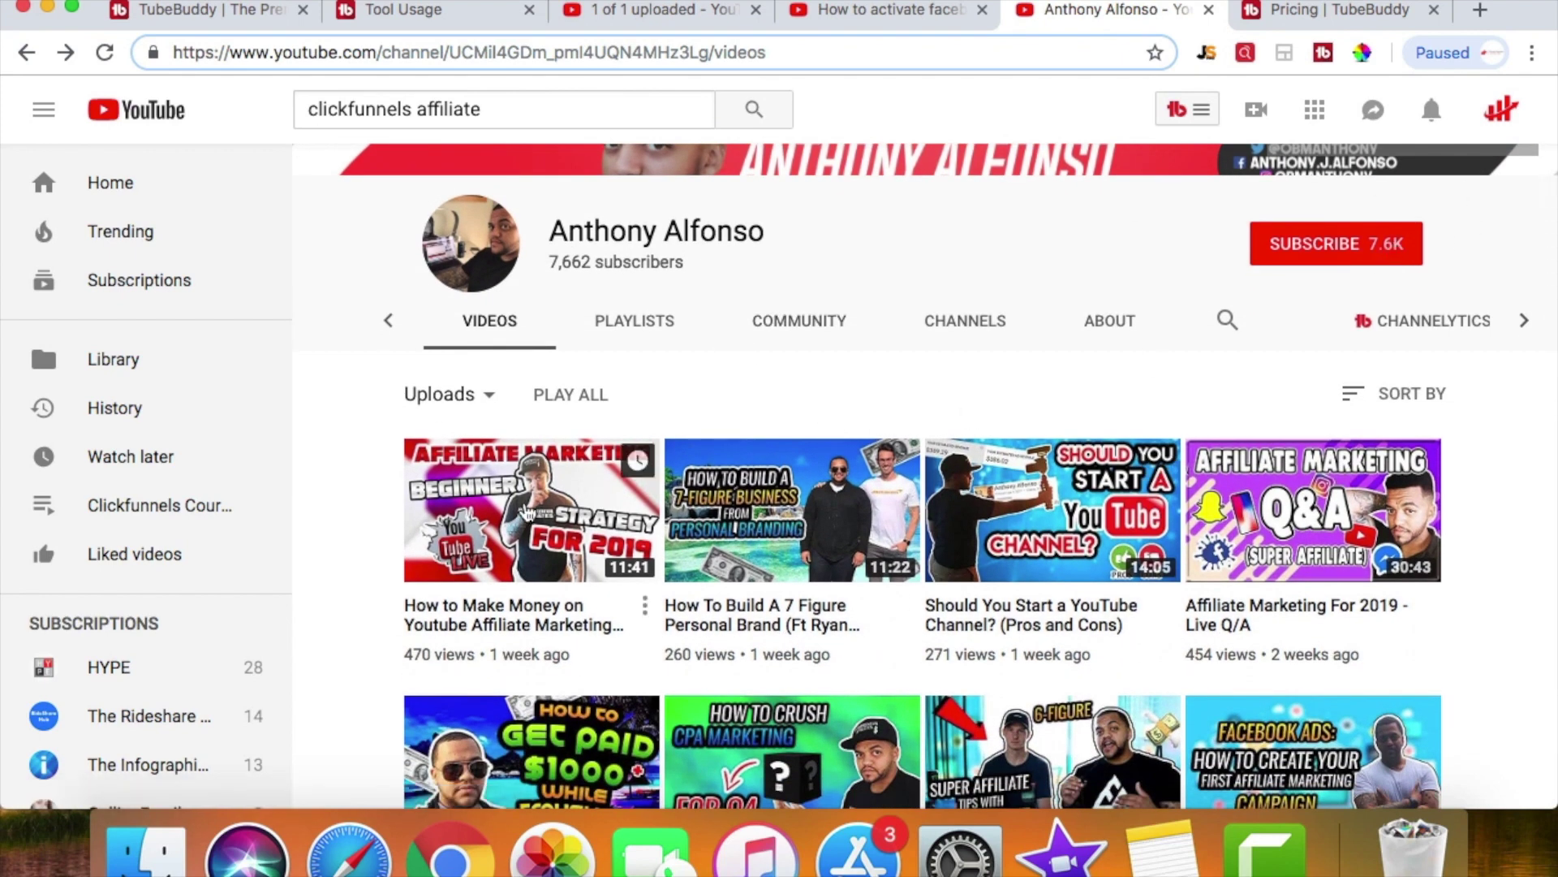
left_click(528, 509)
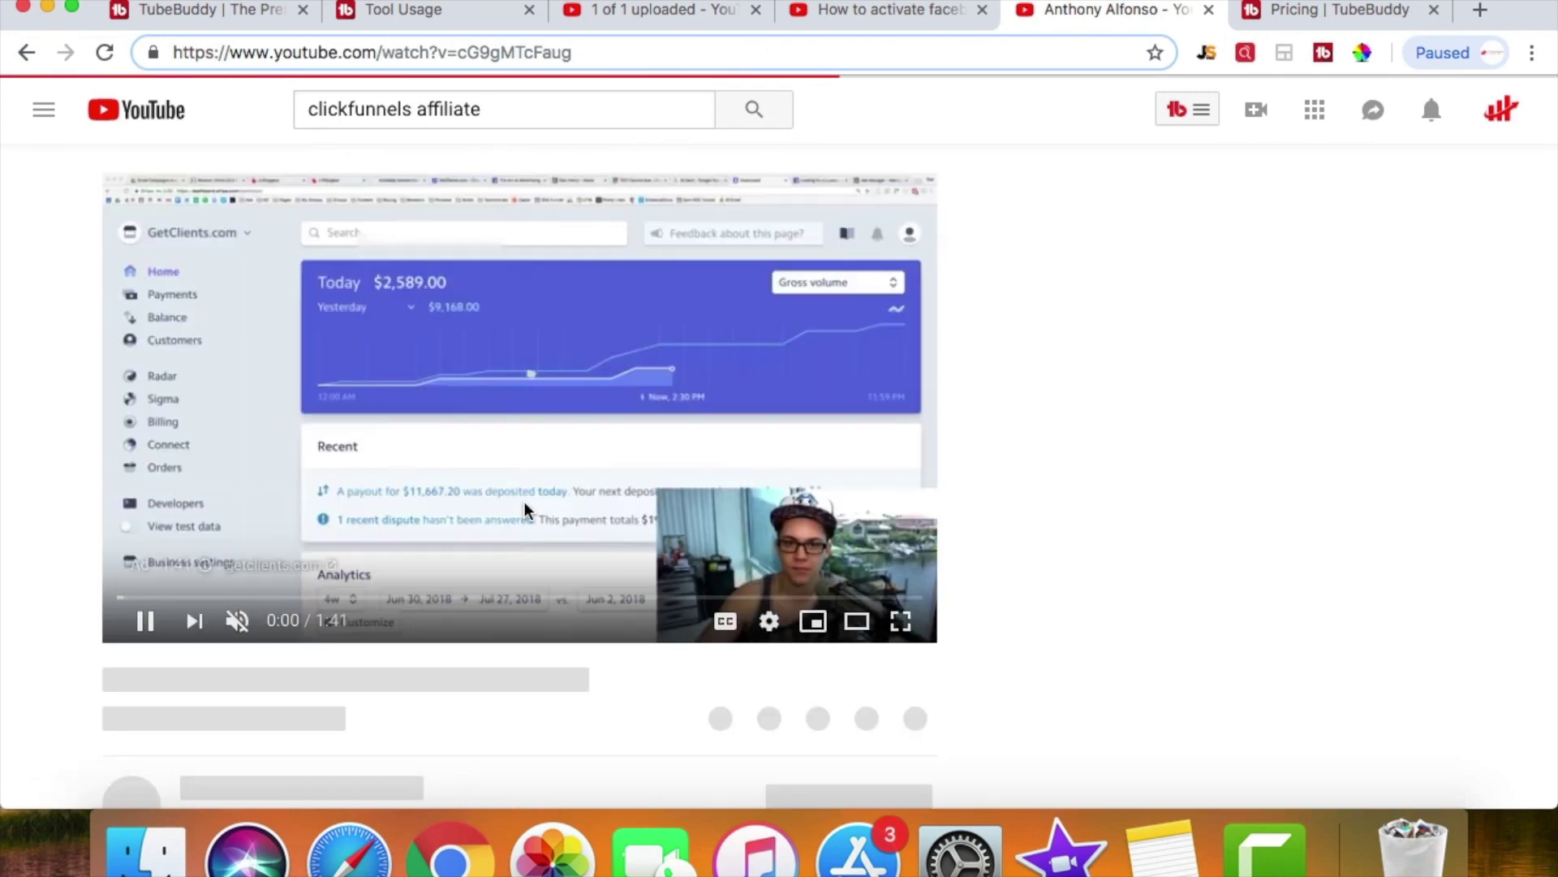
scroll(1078, 519, "down", 4)
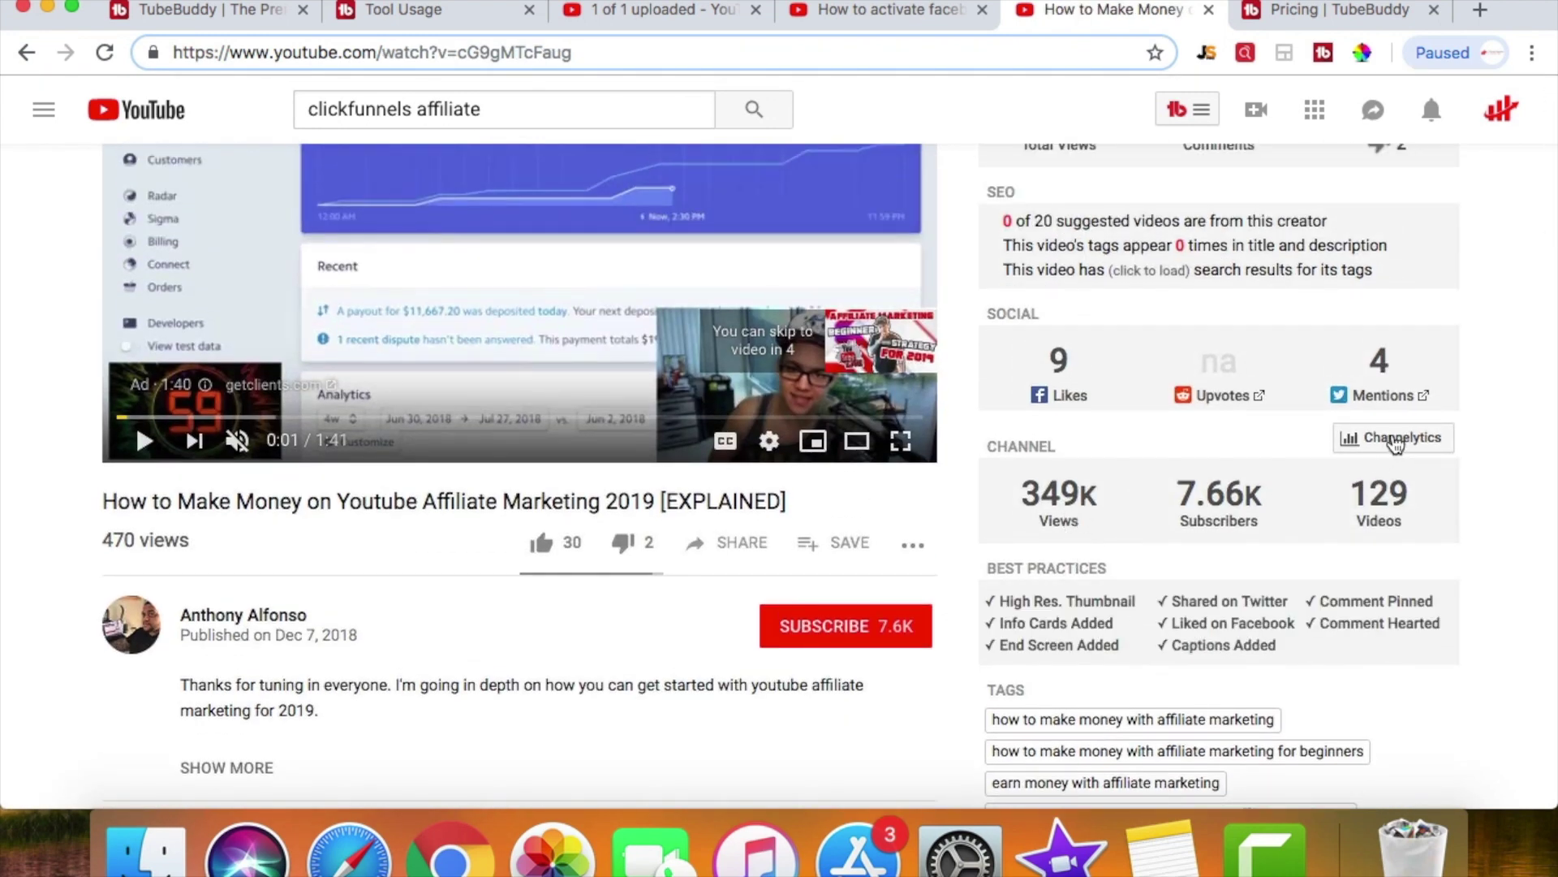
- Open Channelytics and compare subscriber growth, noting your channel's 339 subscriber gain
left_click(1440, 444)
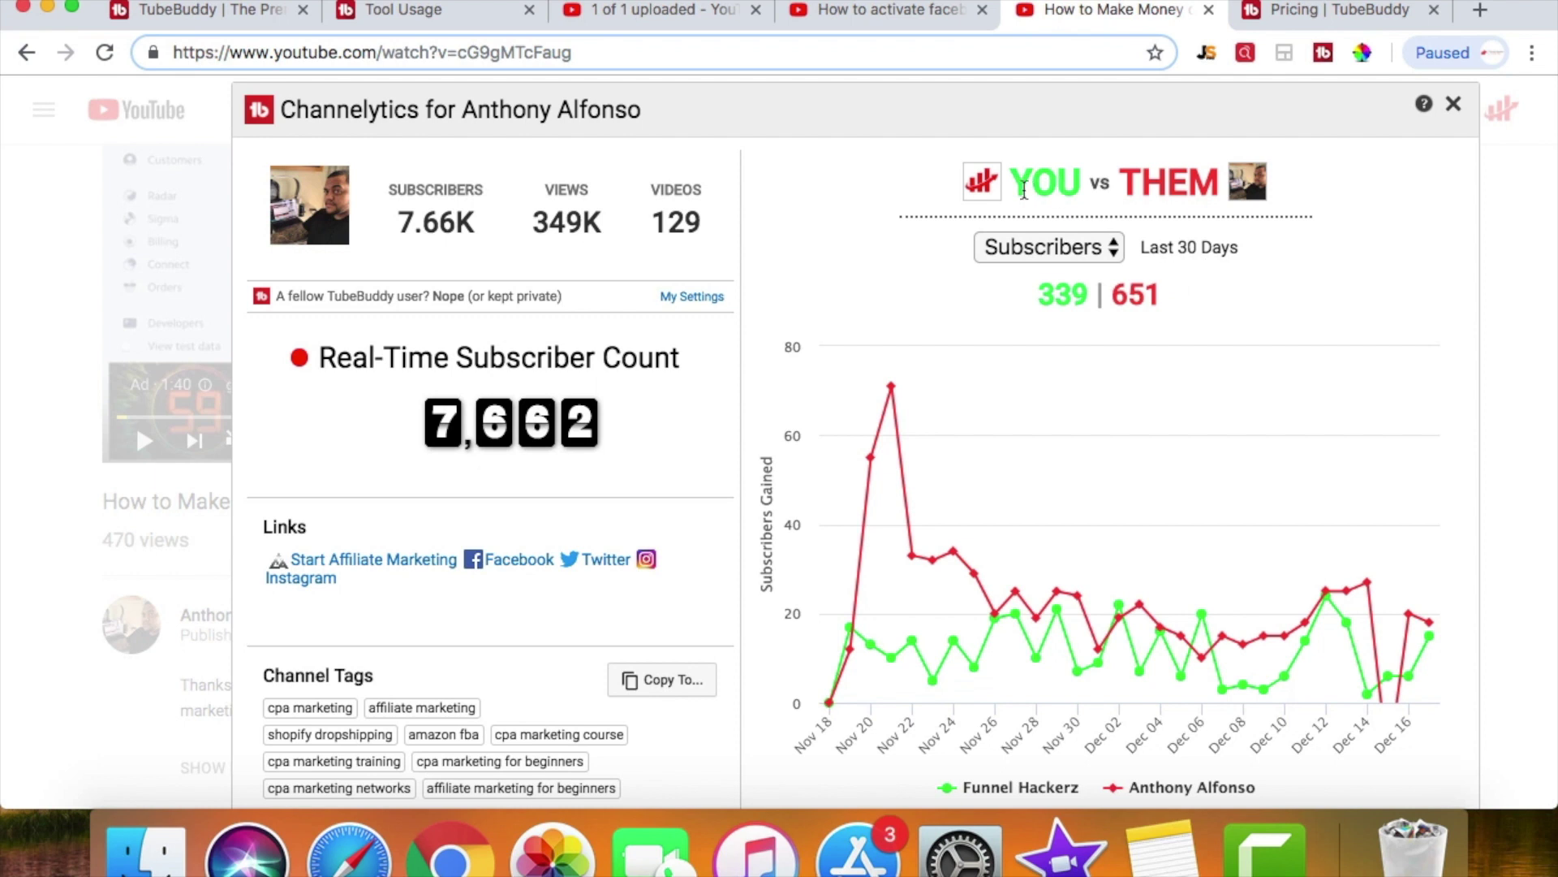
left_click_drag(1042, 292, 1063, 290)
left_click(991, 313)
mouse_move(941, 659)
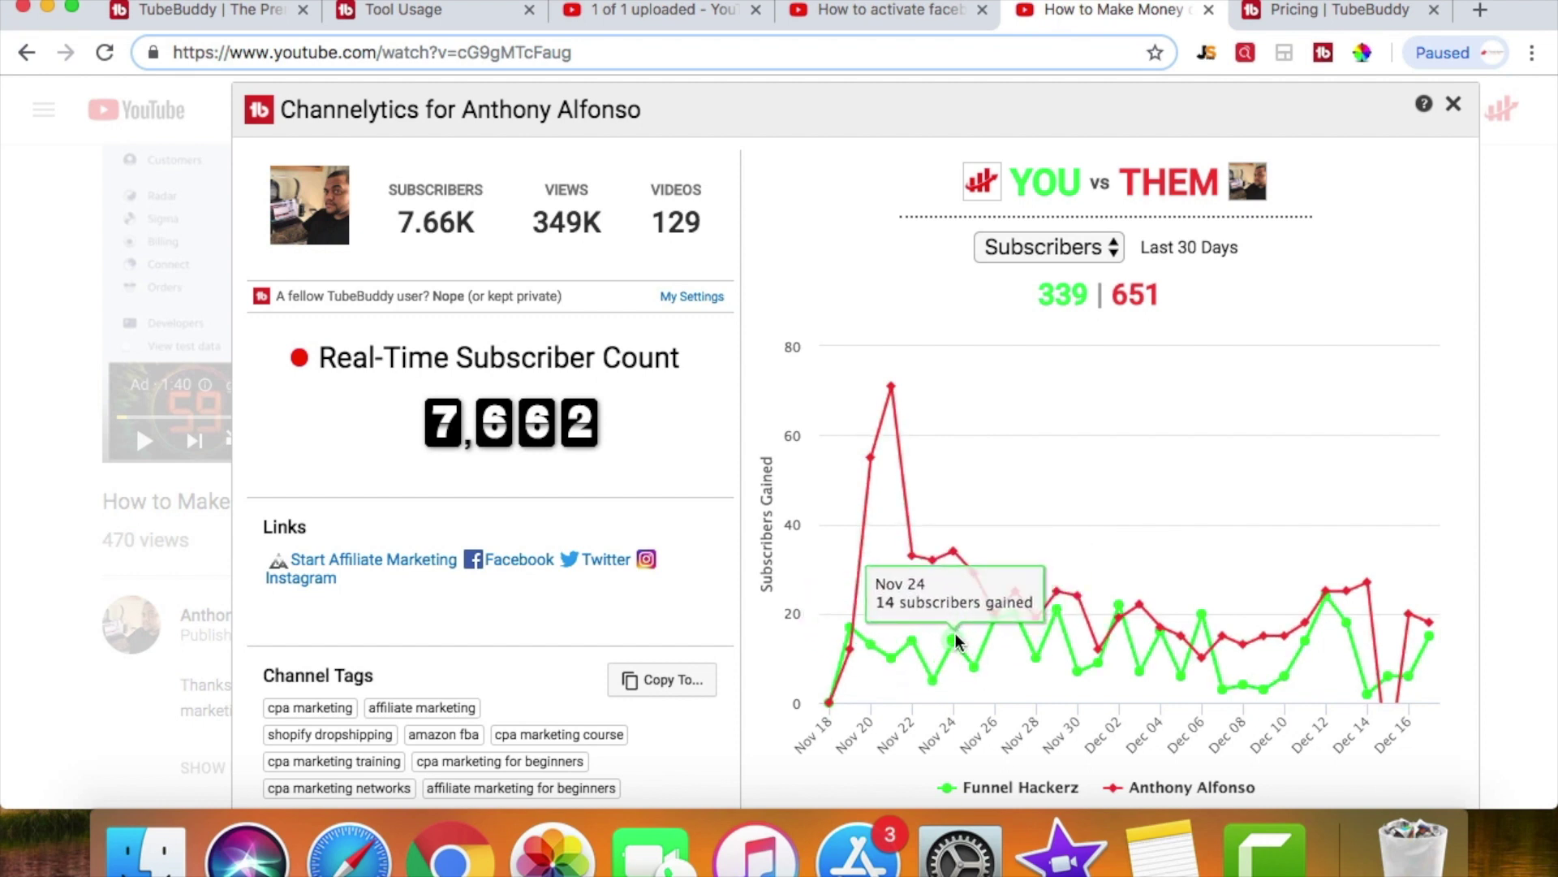
mouse_move(983, 549)
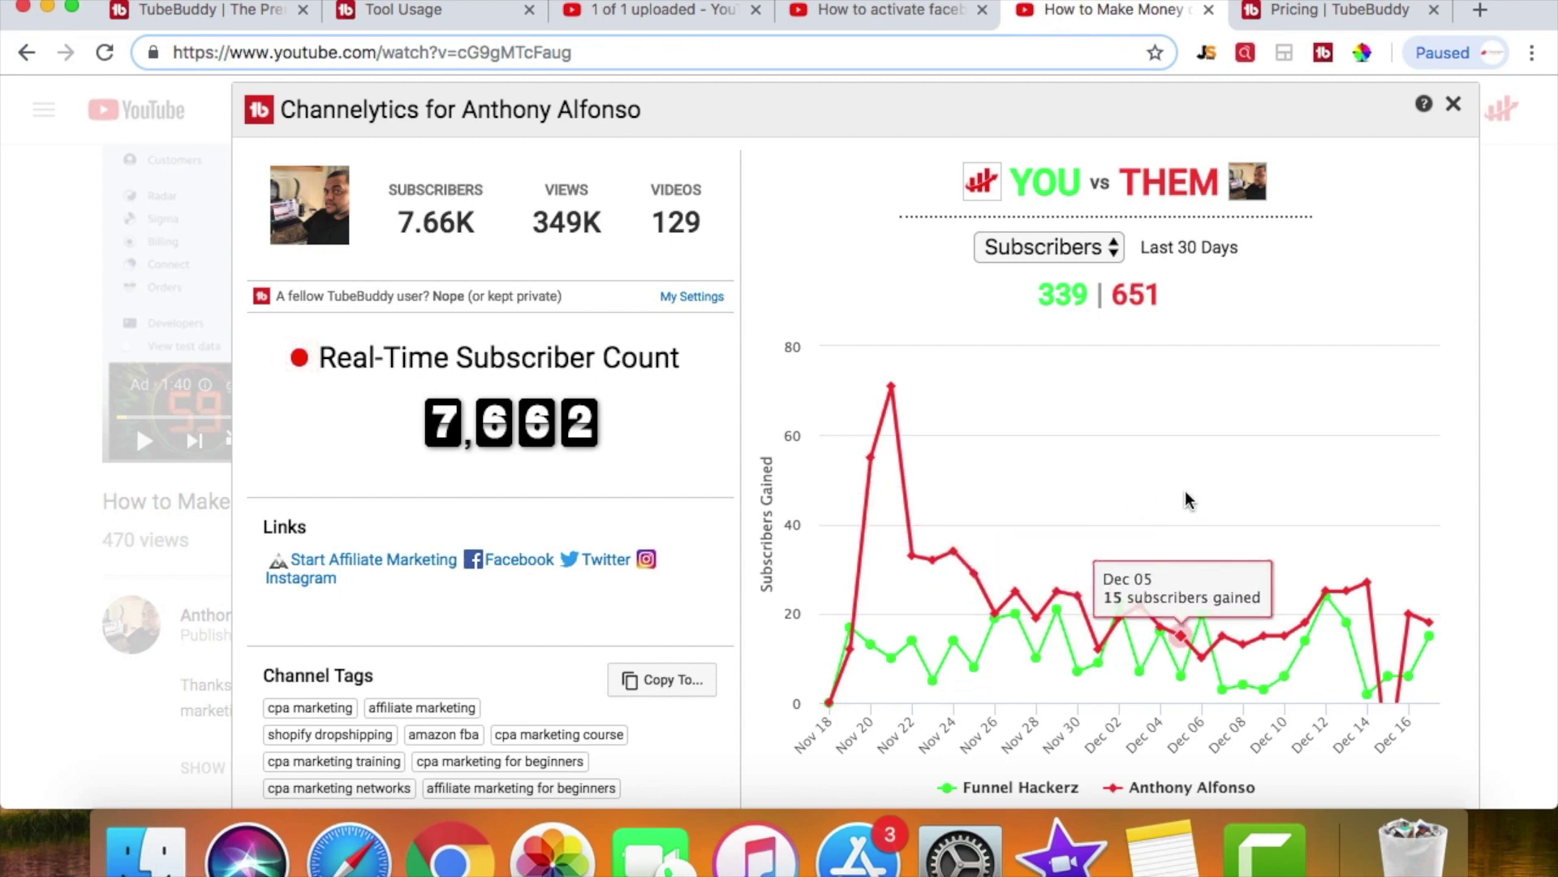
- Switch the comparison chart from Subscribers to Views and Videos, then close the Channelytics overlay
left_click(1096, 251)
left_click(1060, 280)
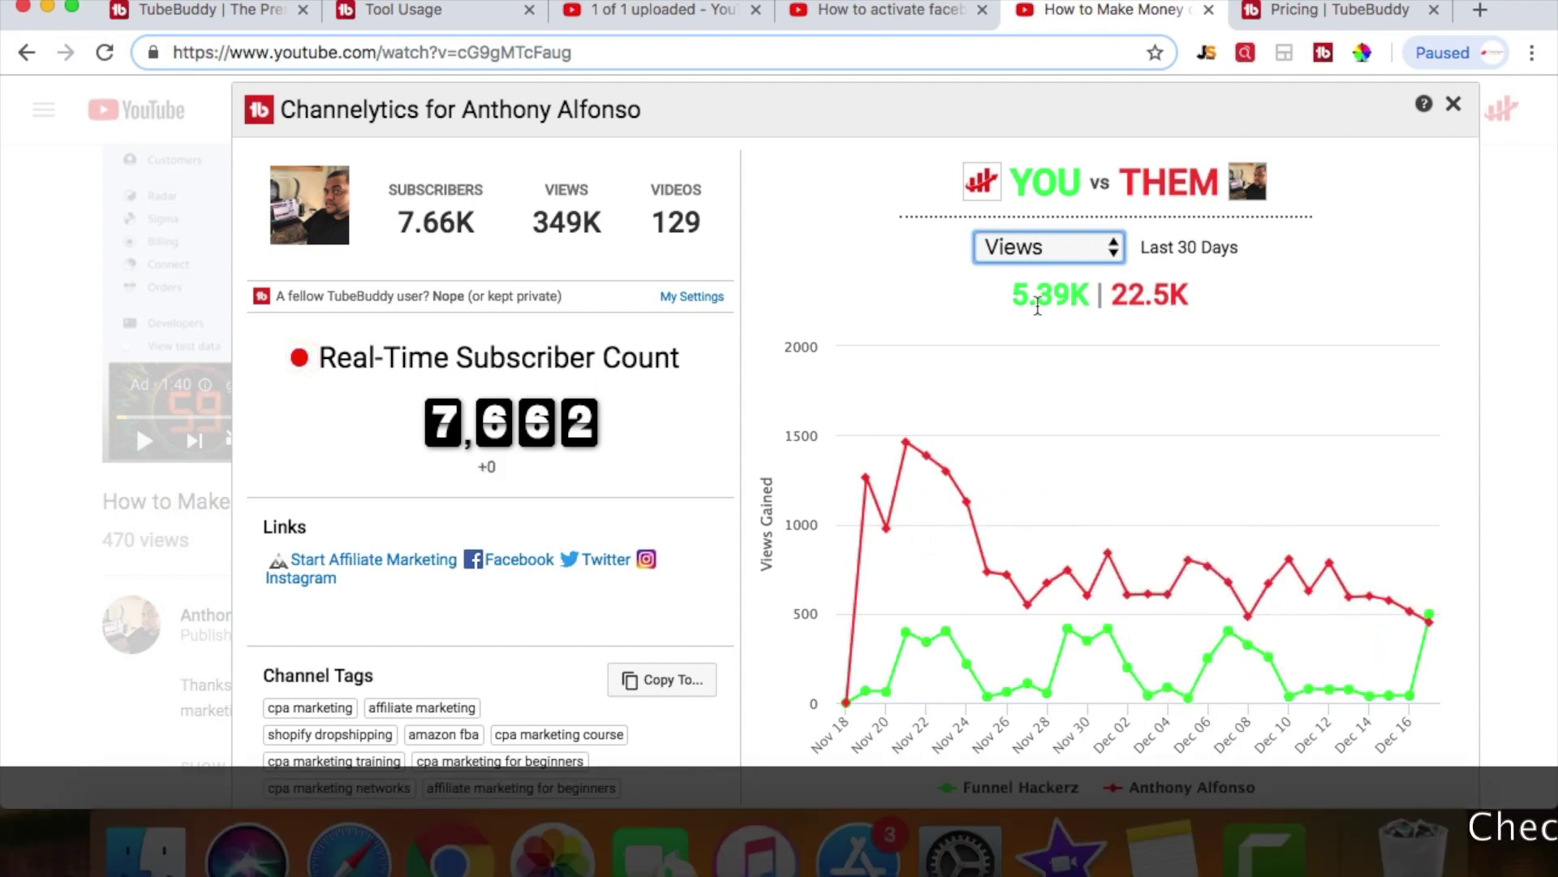
left_click(1112, 251)
key("Escape")
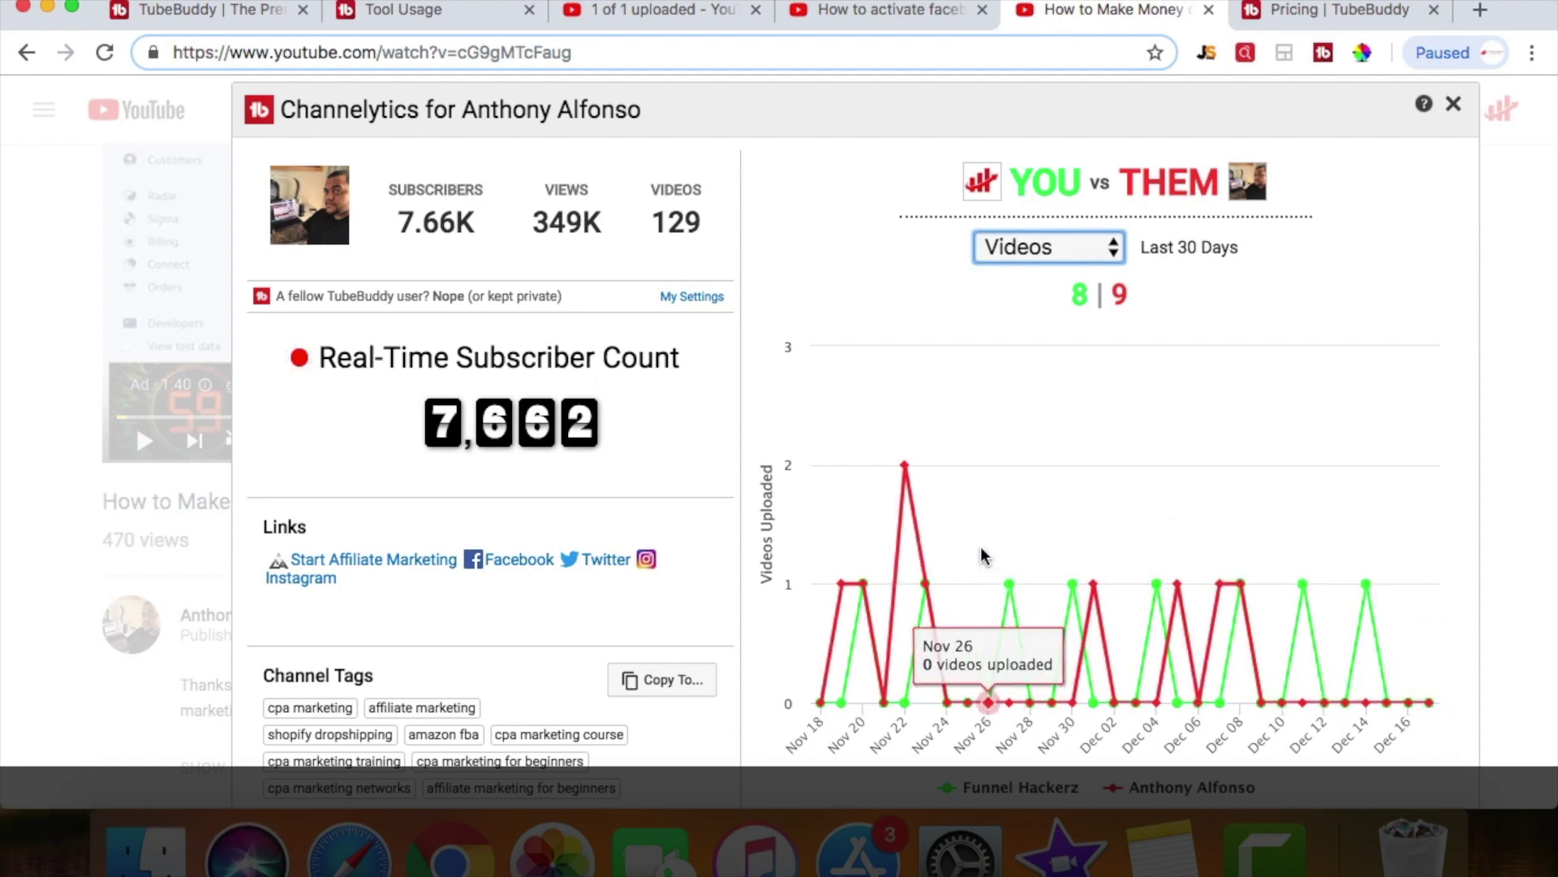
key("Escape")
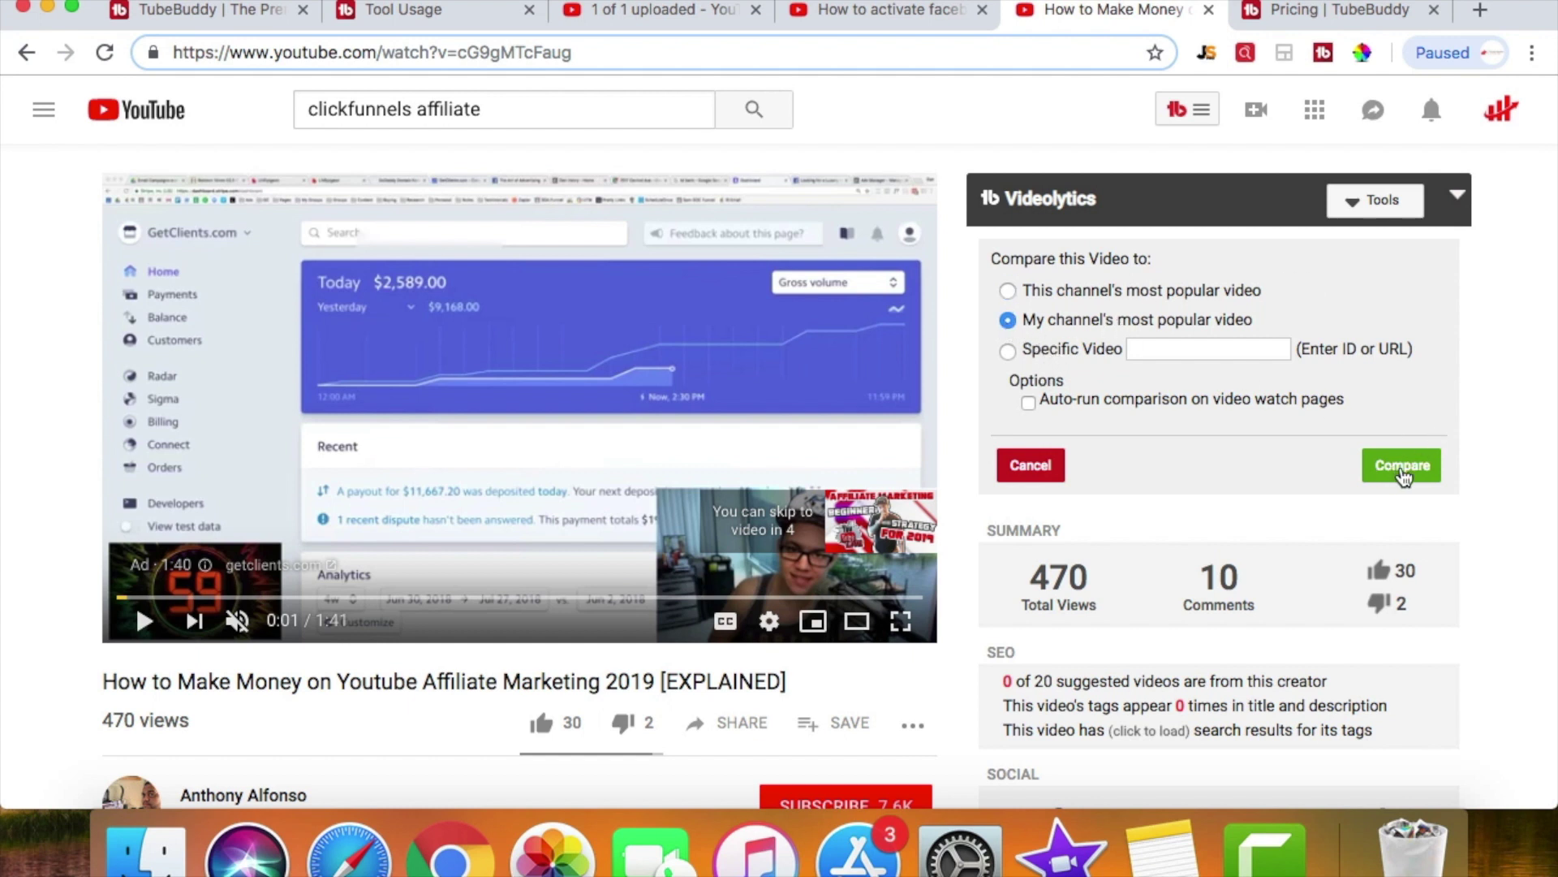
- Review the Videolytics side-by-side comparison with your top video, then view TubeBuddy's Pro/Star/Legend pricing page
left_click(1403, 477)
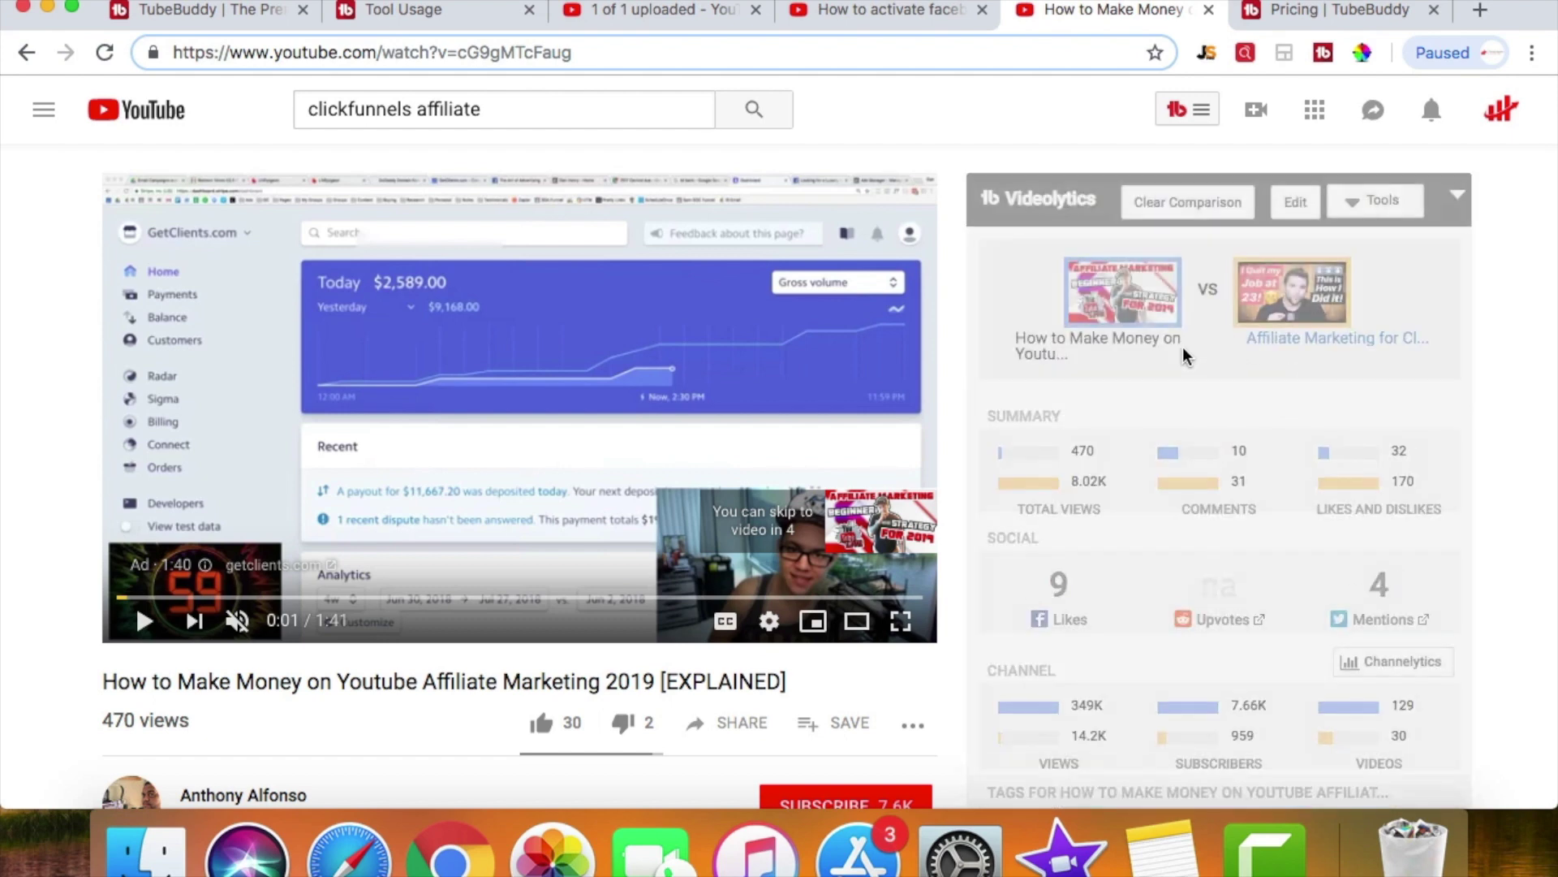
scroll(1182, 347, "down", 3)
scroll(1182, 347, "up", 2)
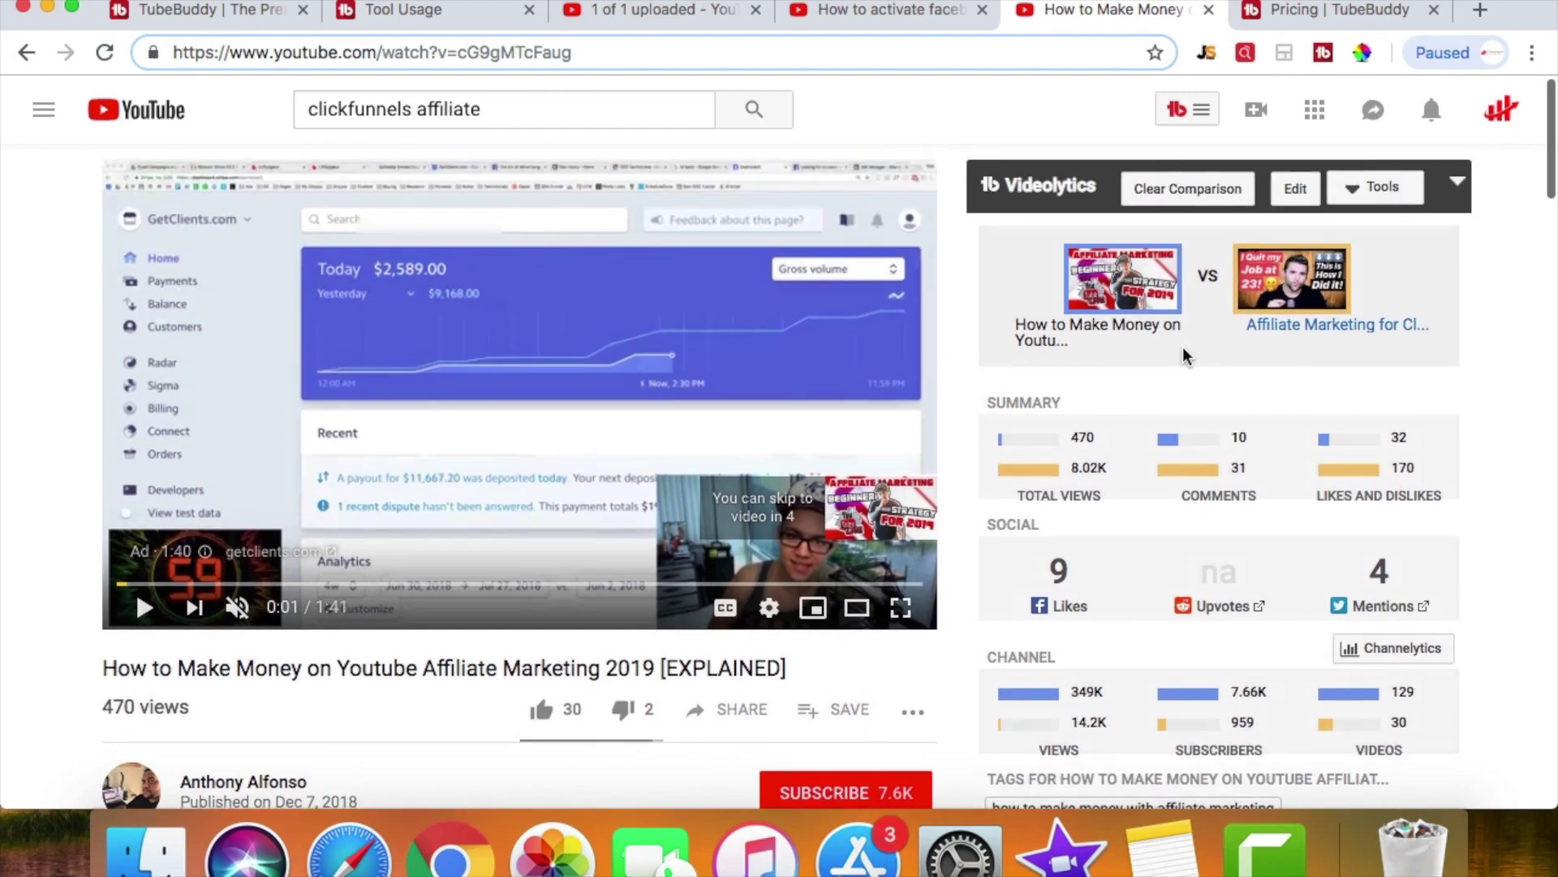
scroll(1183, 350, "down", 2)
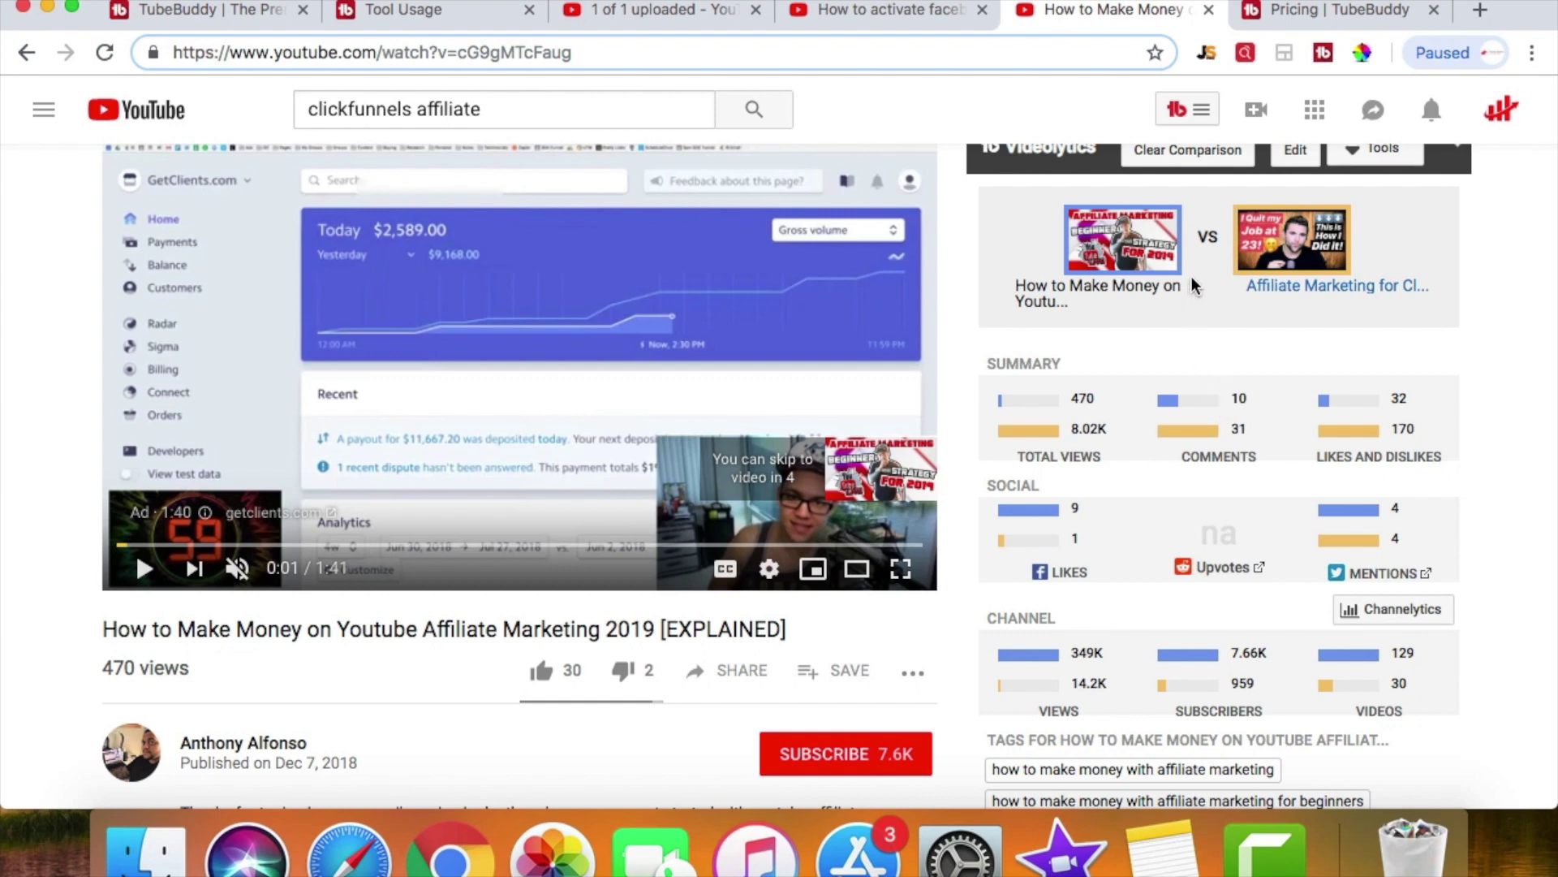
scroll(1193, 284, "down", 5)
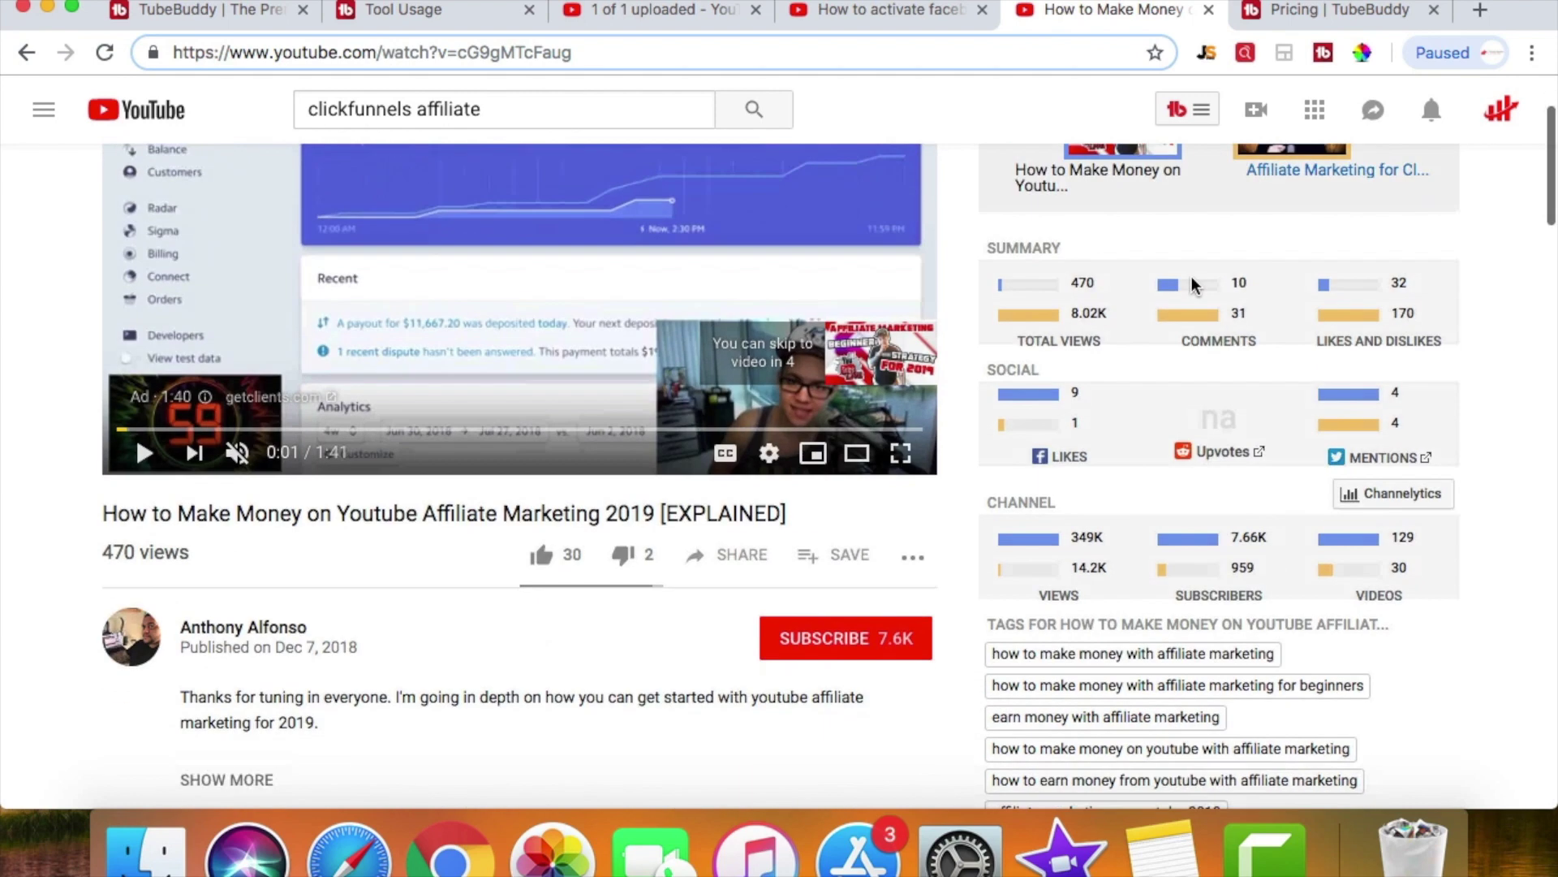
scroll(1208, 722, "up", 6)
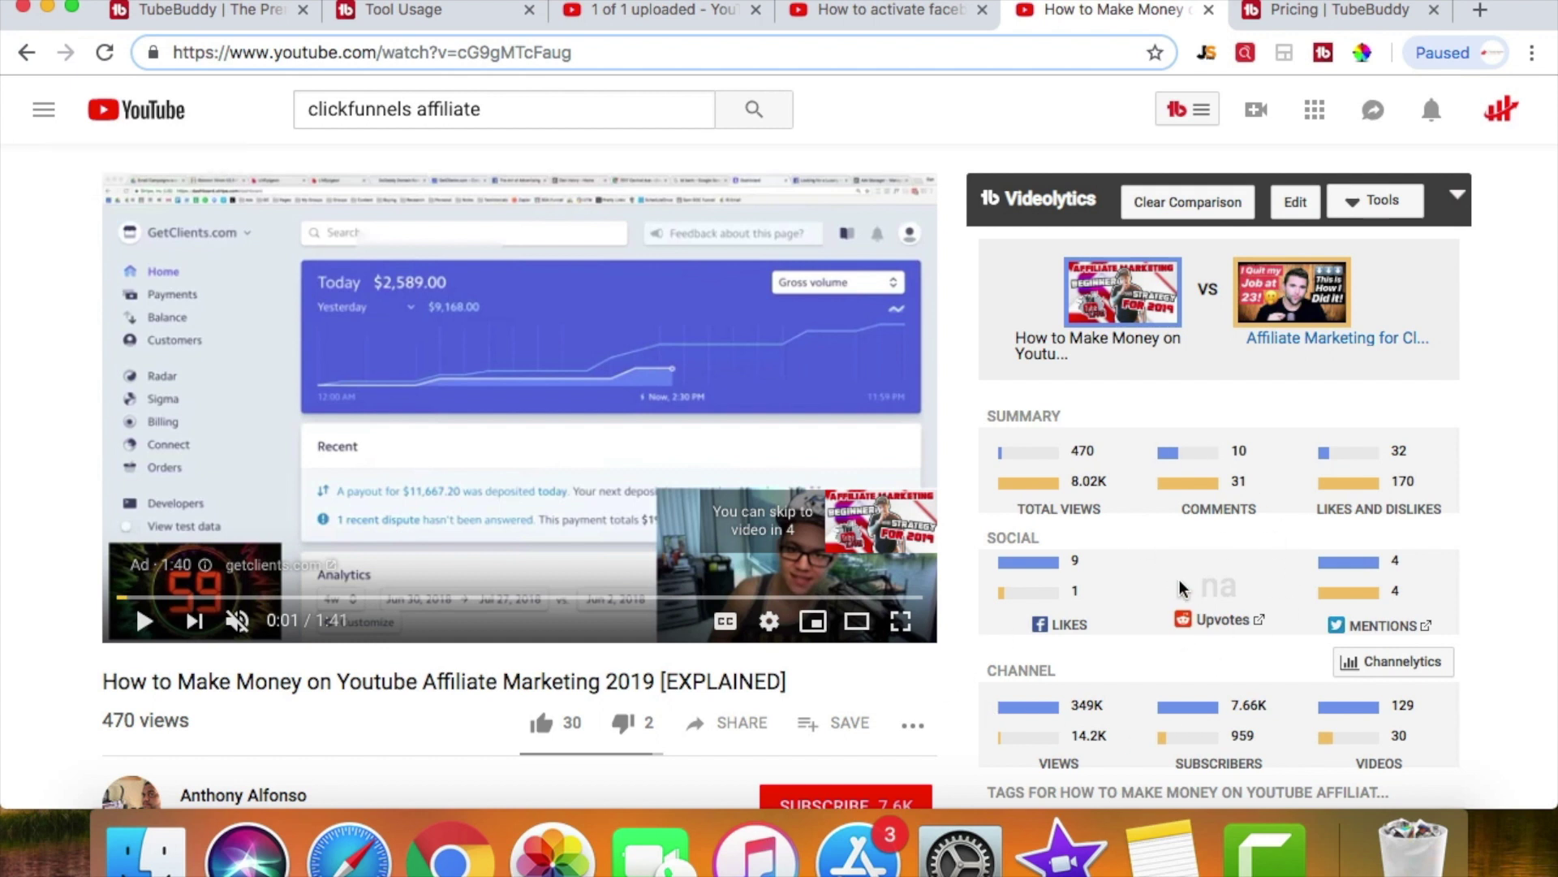
key("ctrl+Tab")
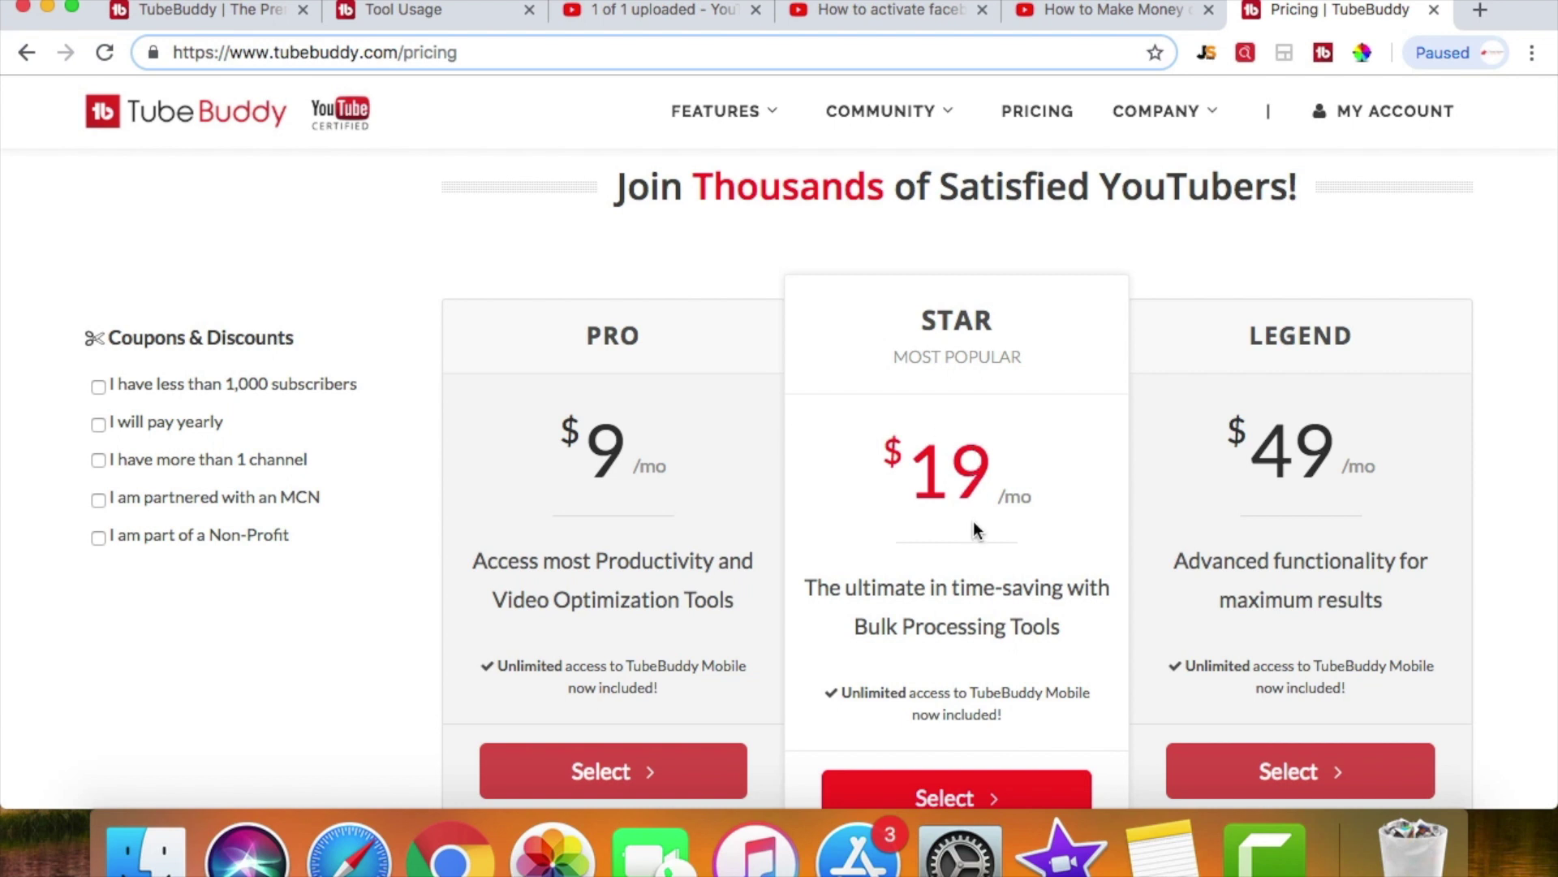
scroll(1007, 617, "down", 3)
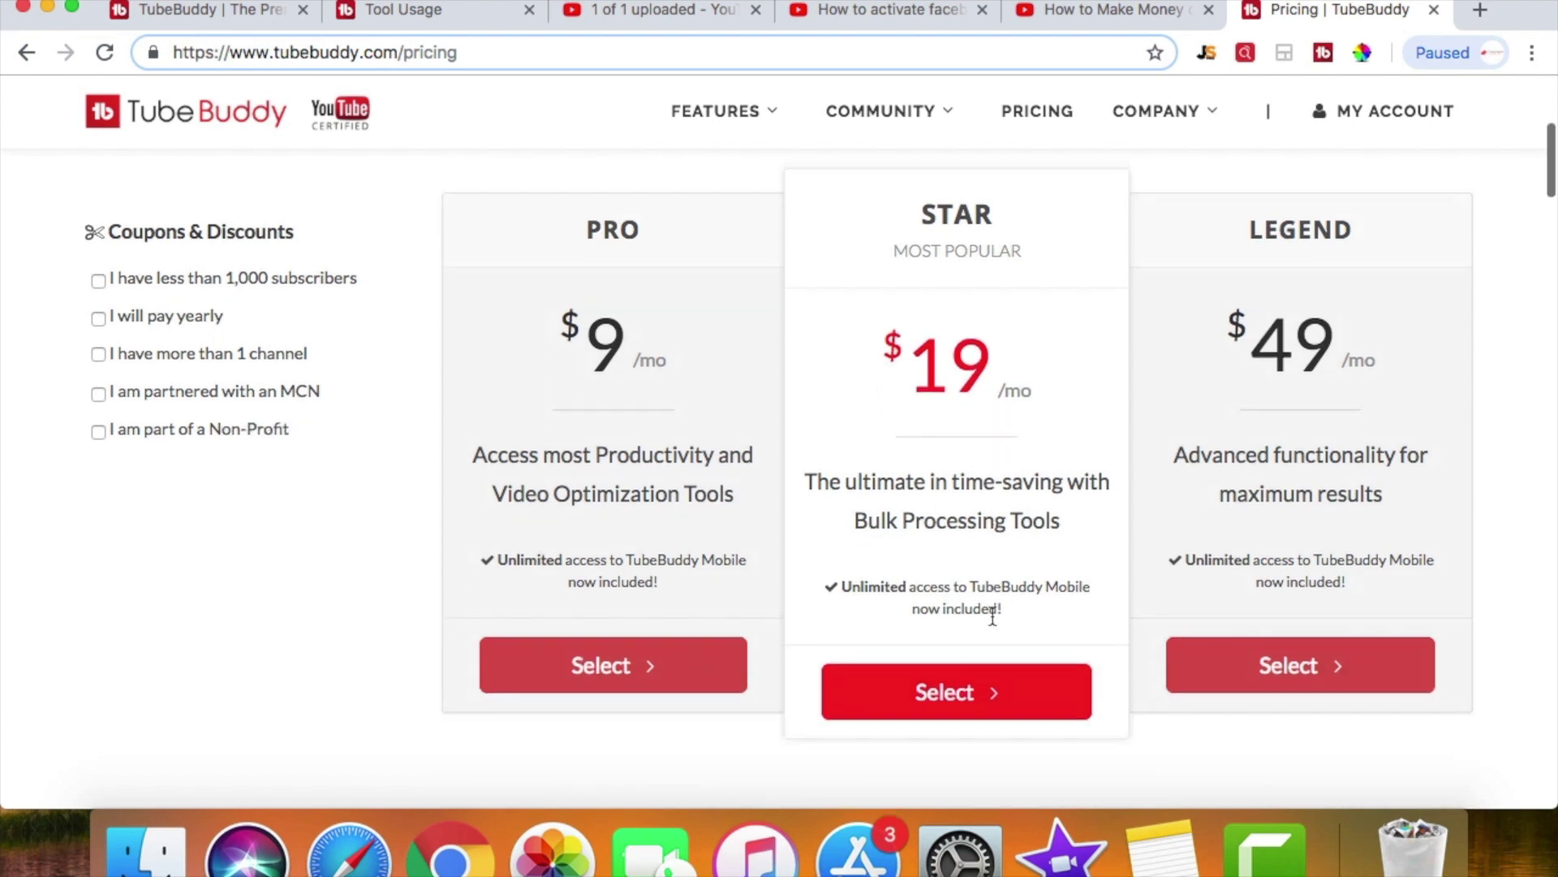
scroll(995, 626, "up", 2)
scroll(528, 609, "down", 15)
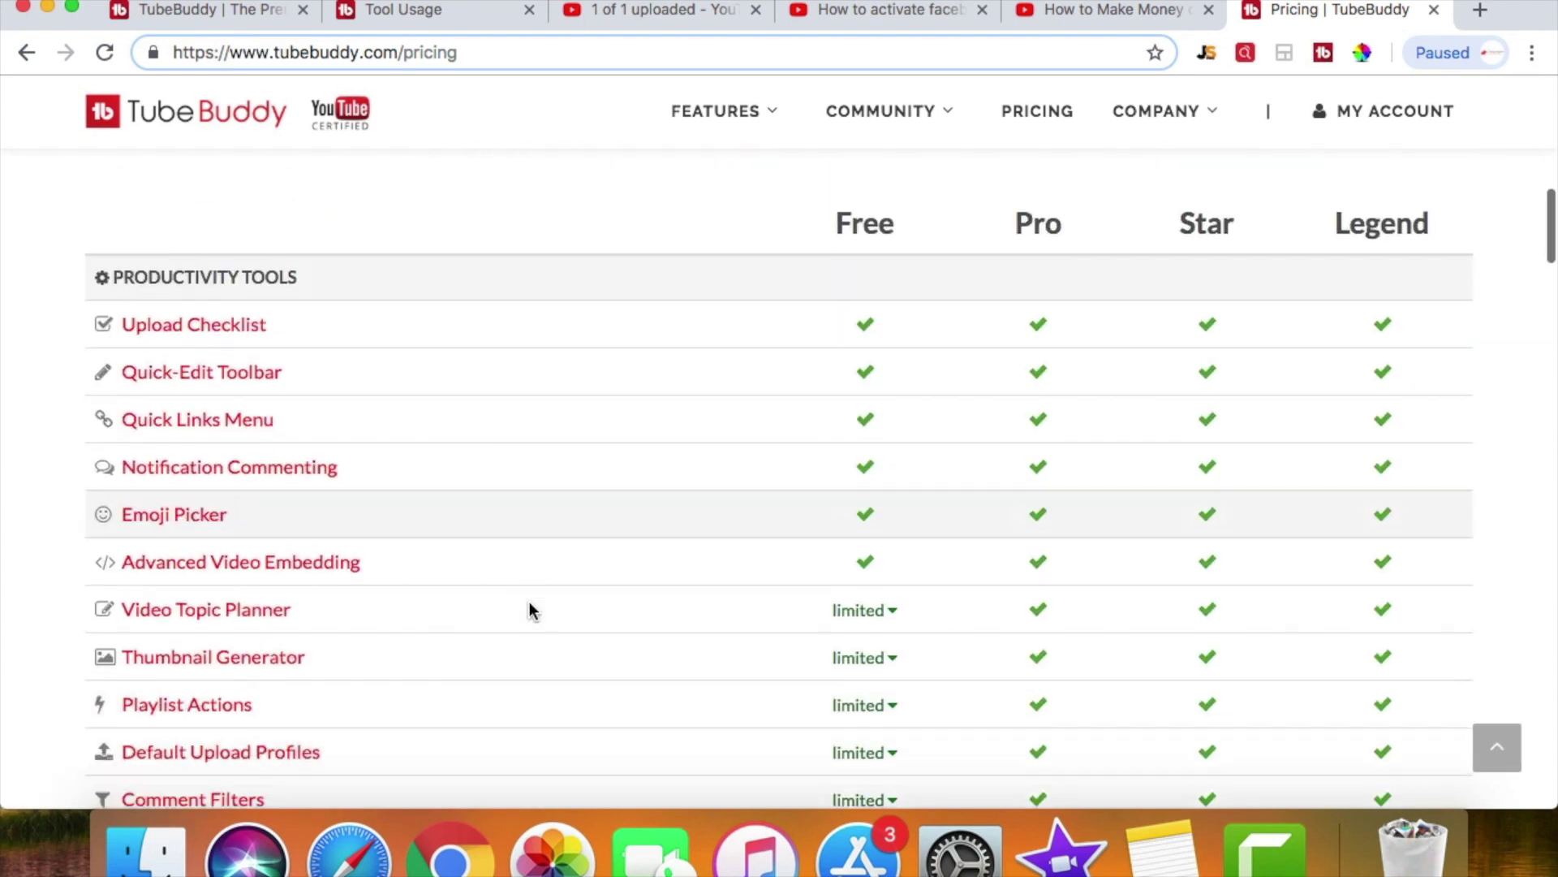
scroll(528, 609, "up", 1)
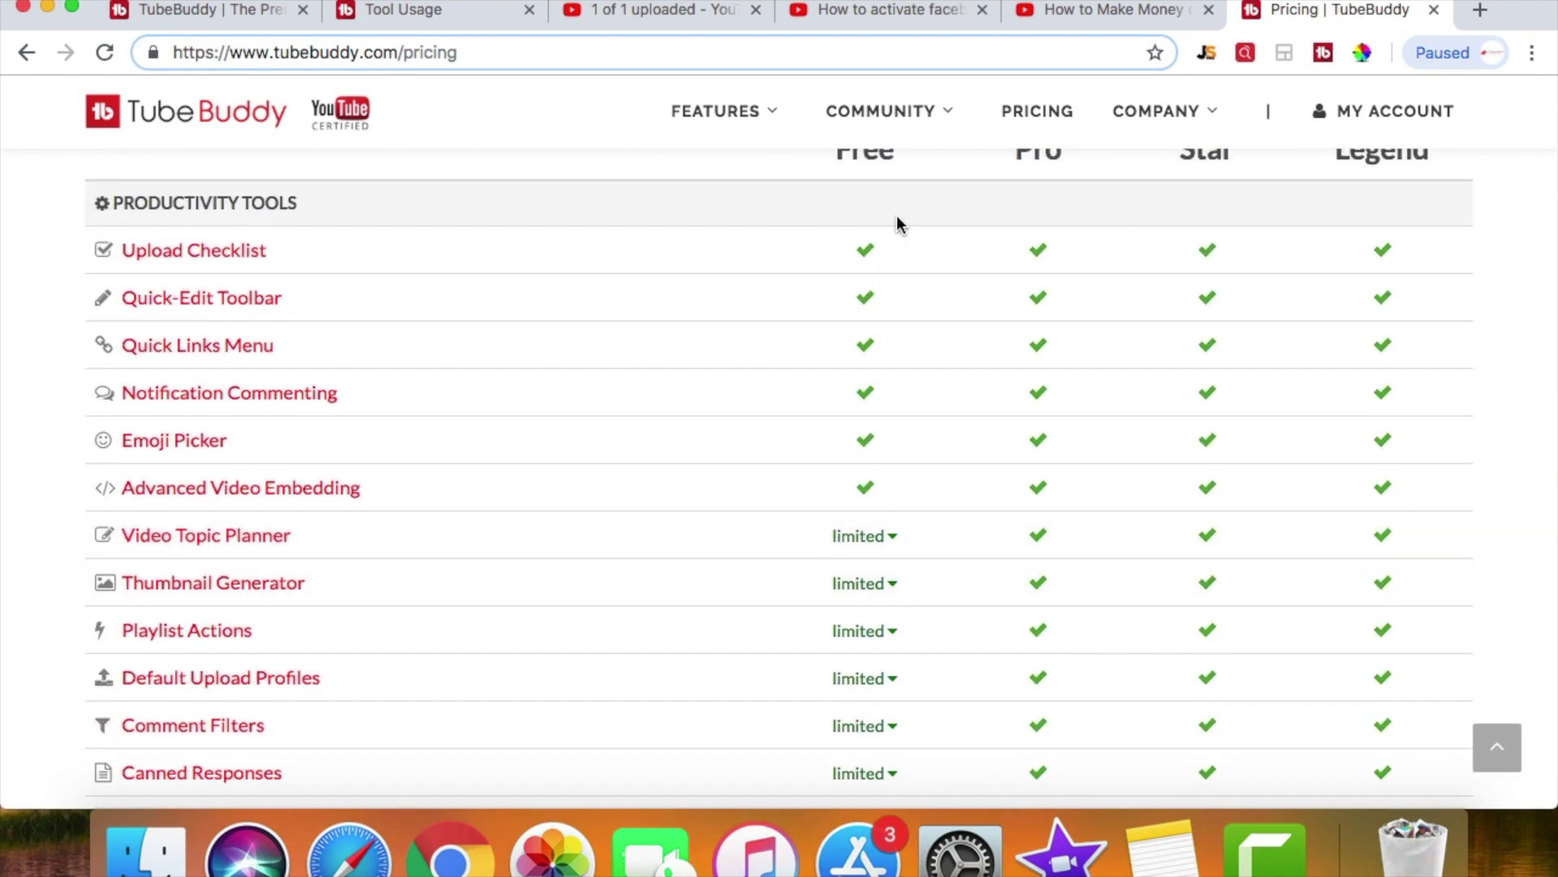
scroll(897, 223, "up", 1)
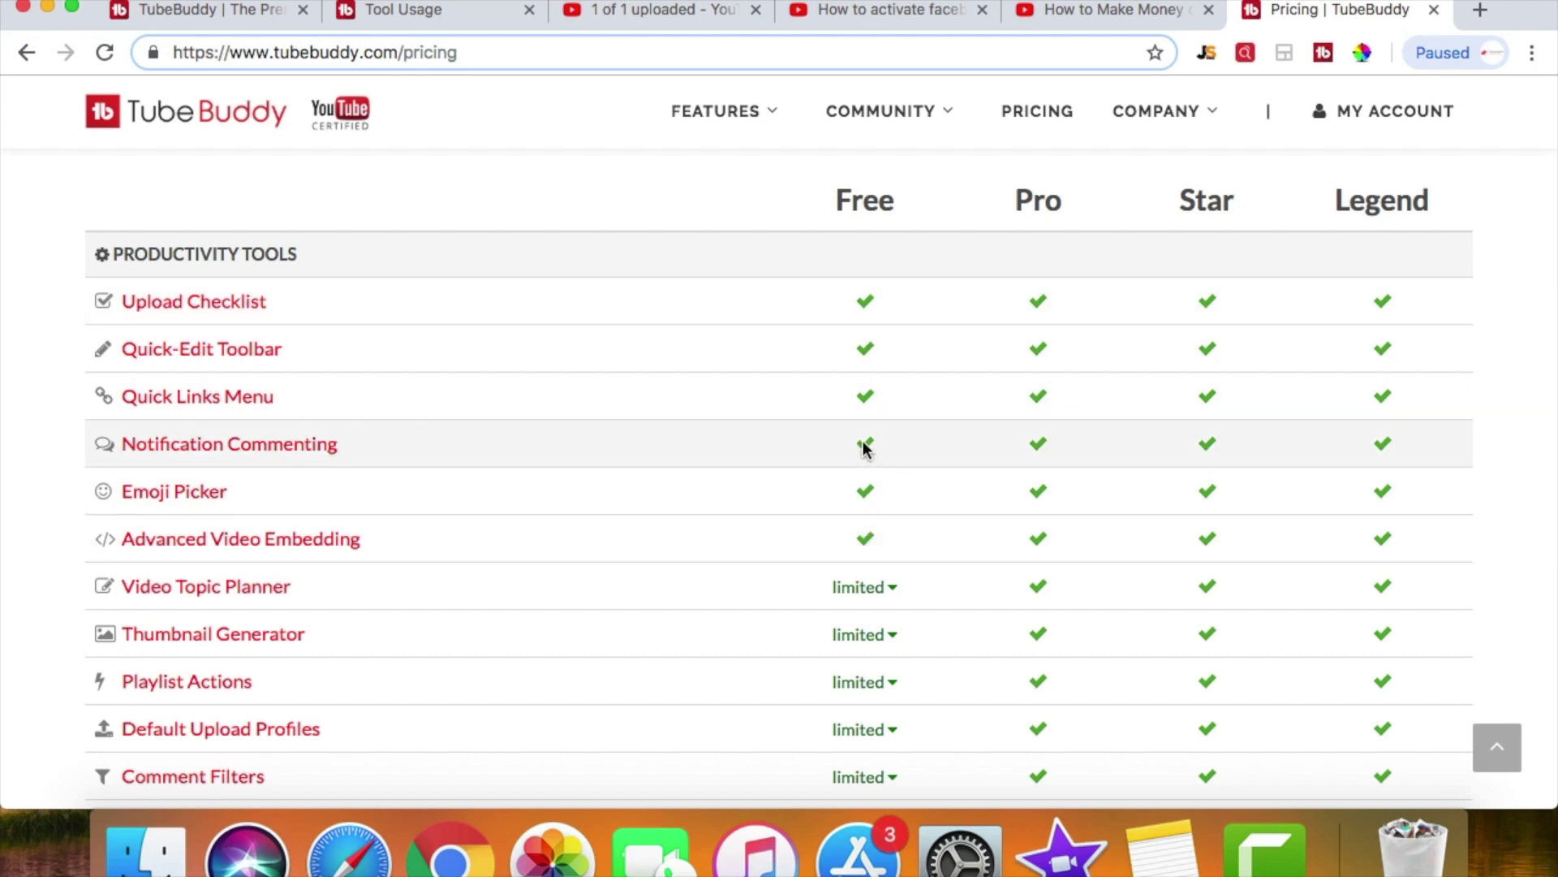
scroll(1067, 257, "down", 5)
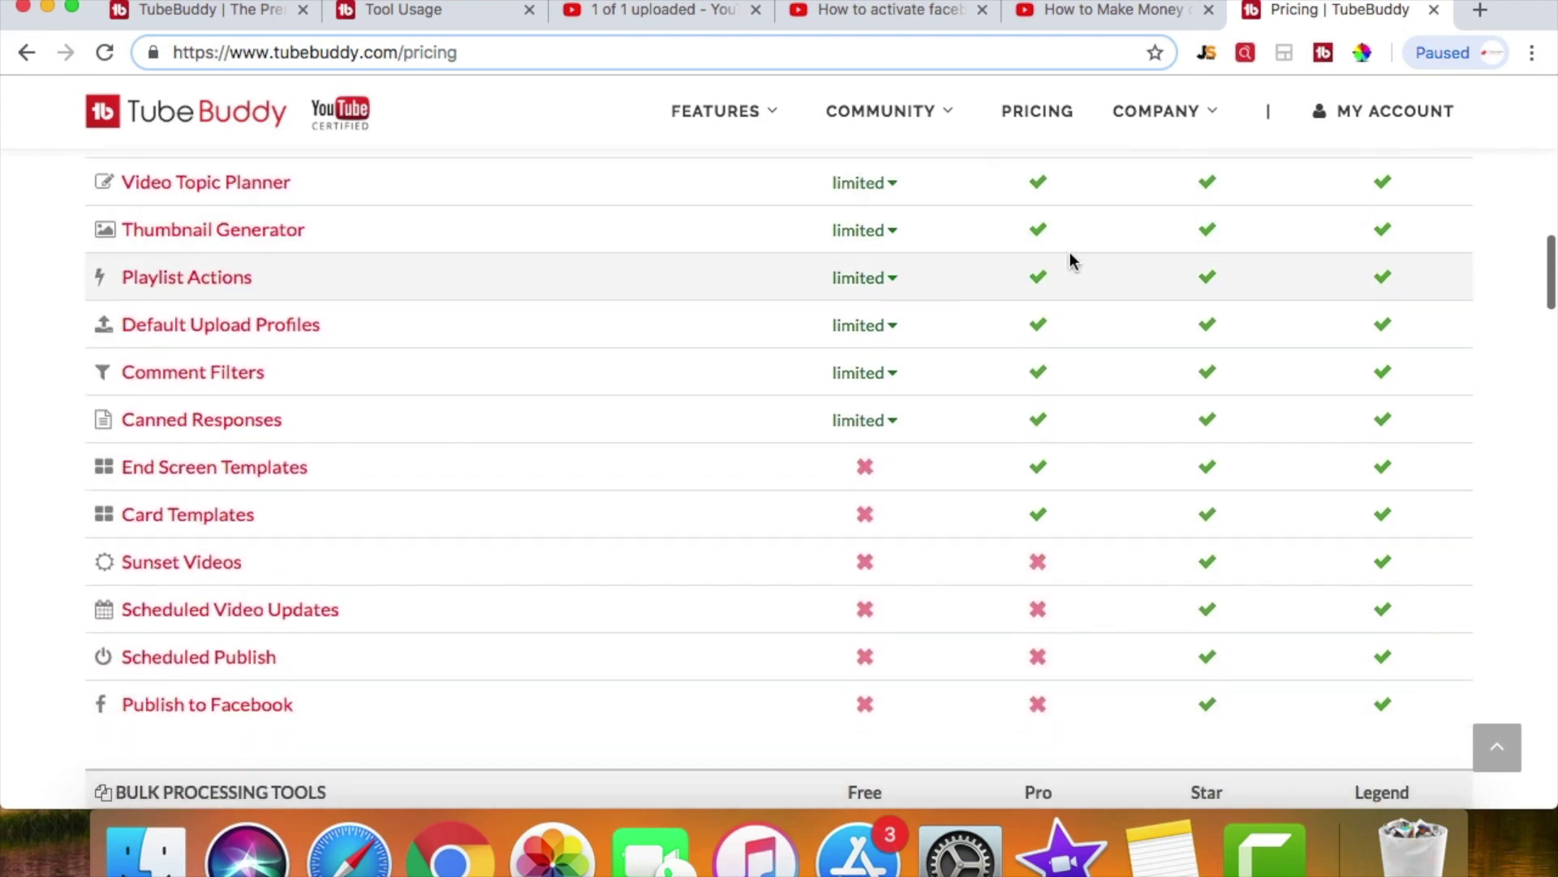
scroll(1155, 533, "up", 5)
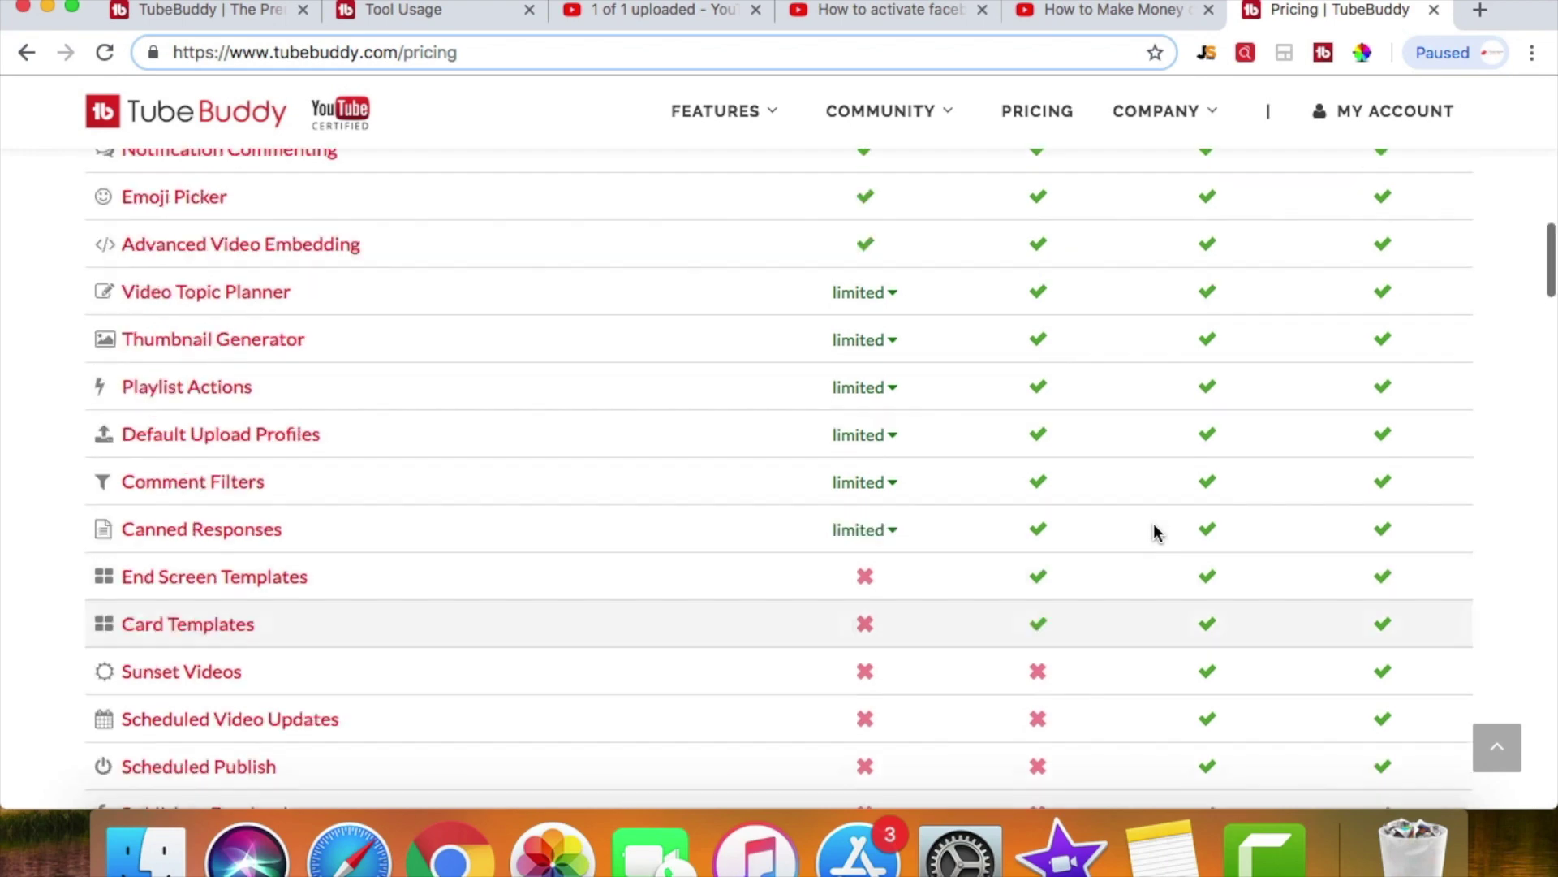
scroll(1381, 268, "down", 10)
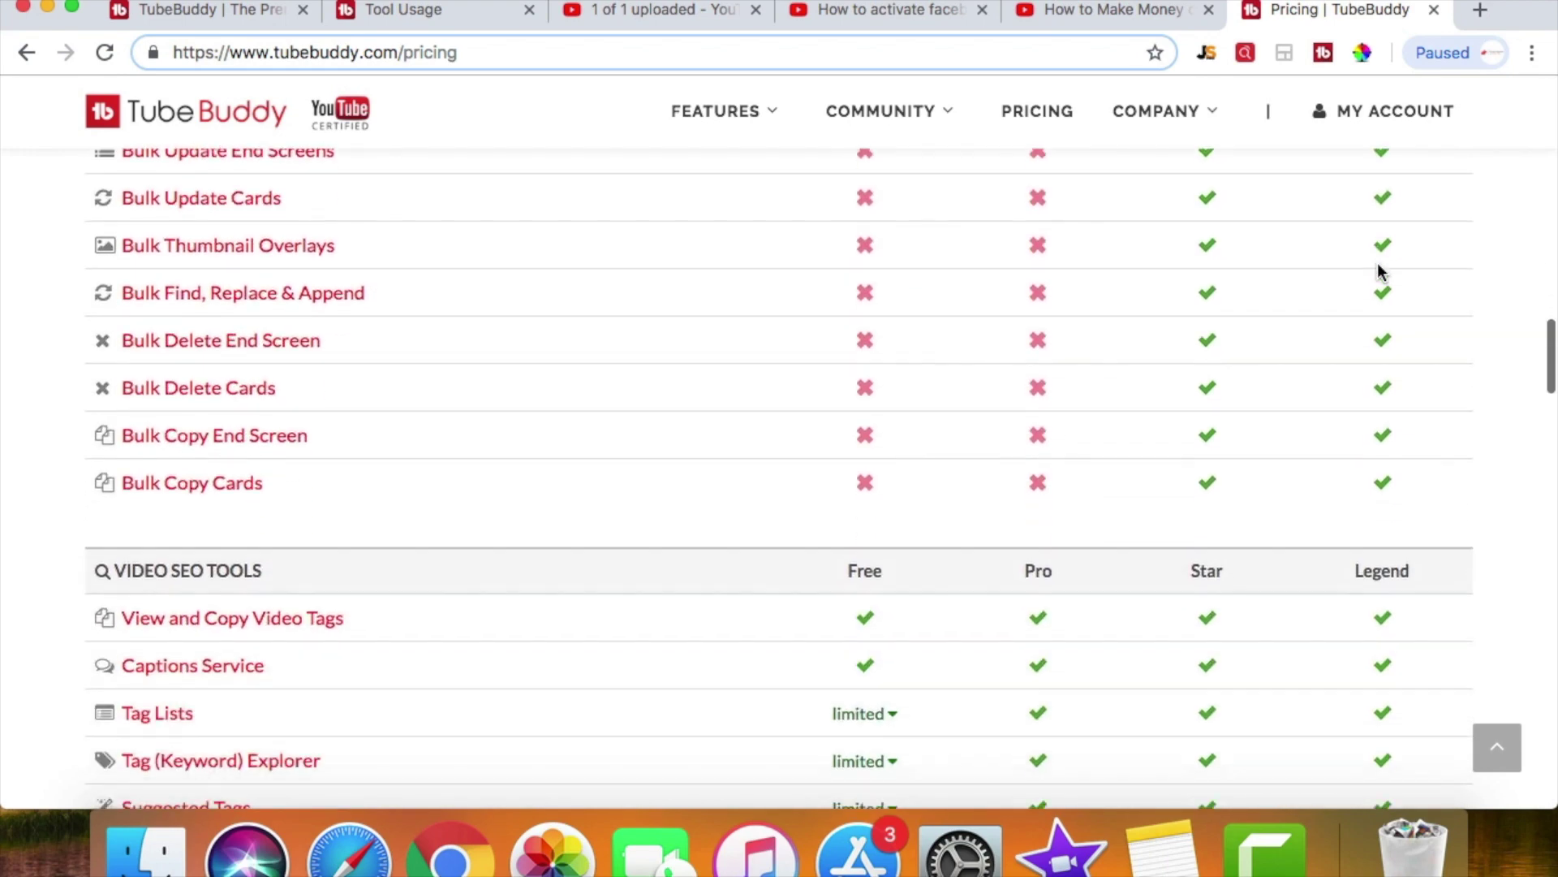
scroll(1268, 584, "up", 15)
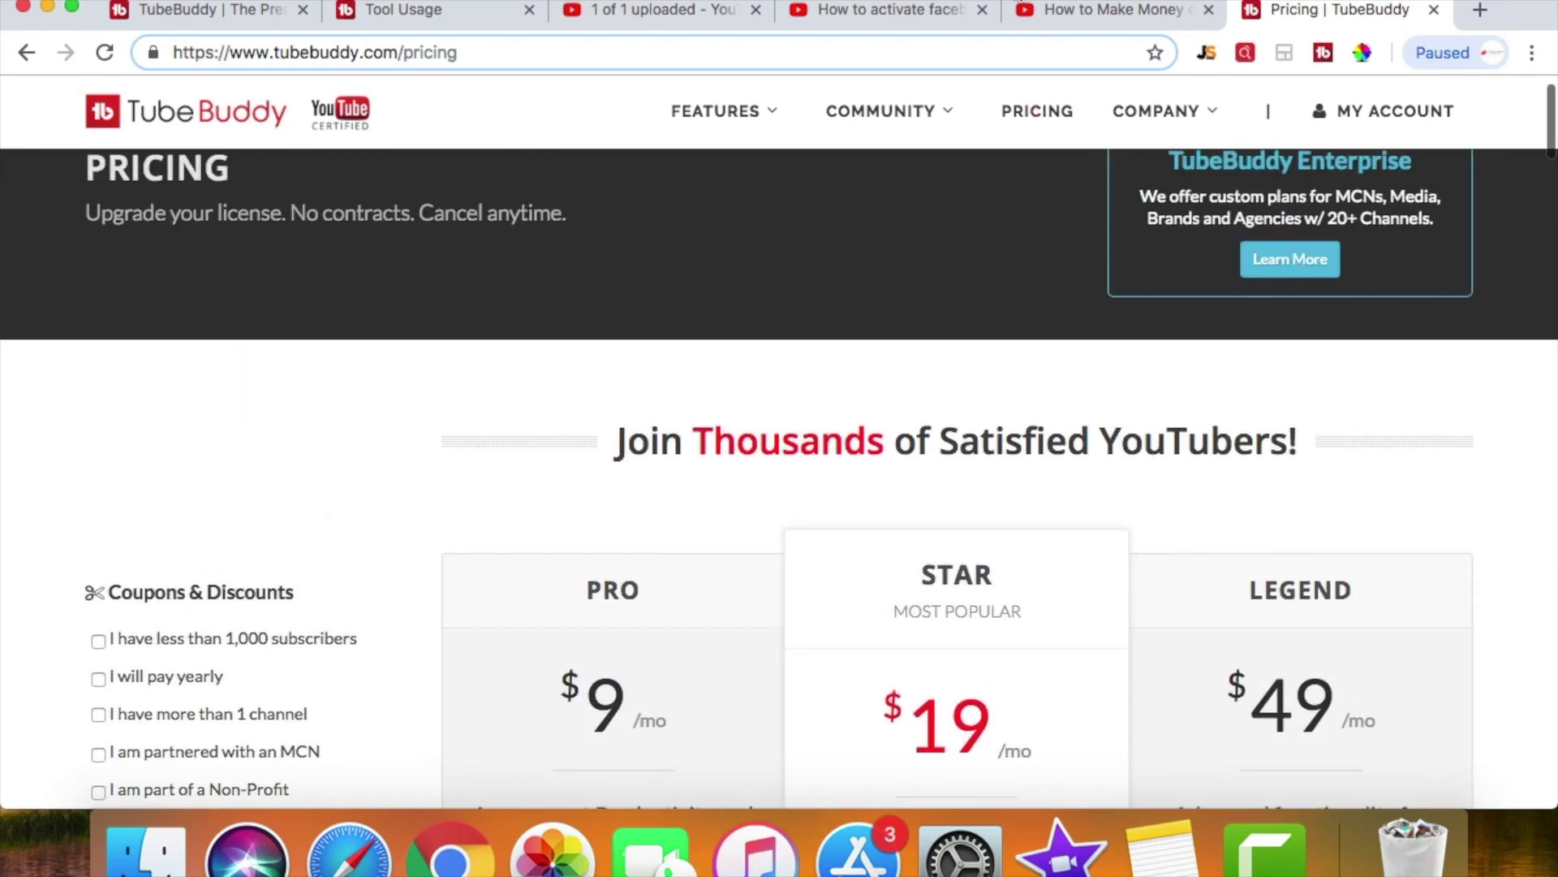
left_click(242, 13)
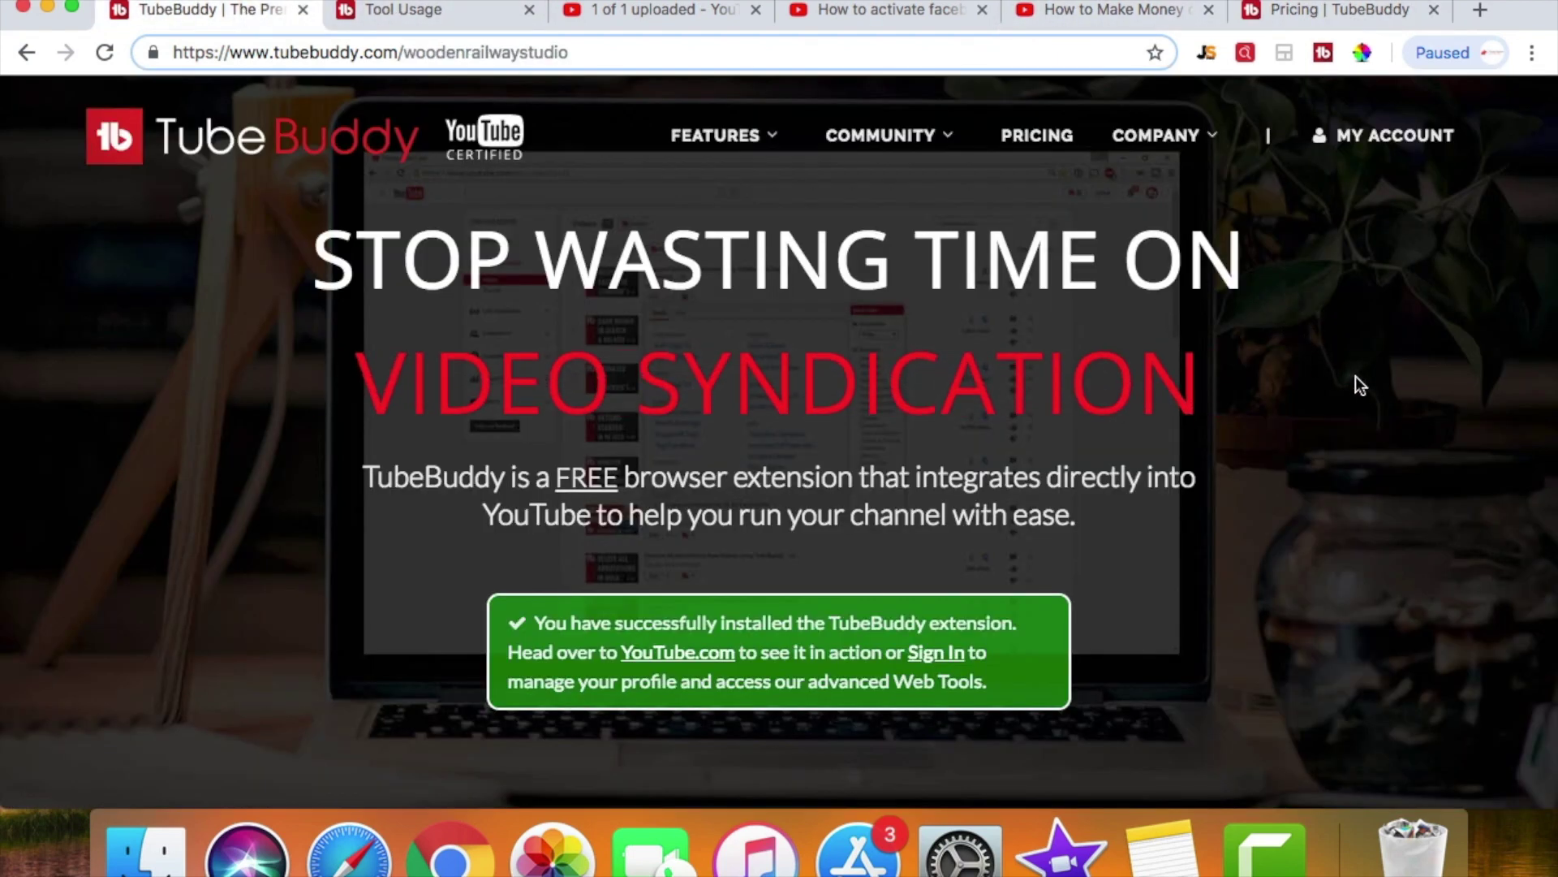